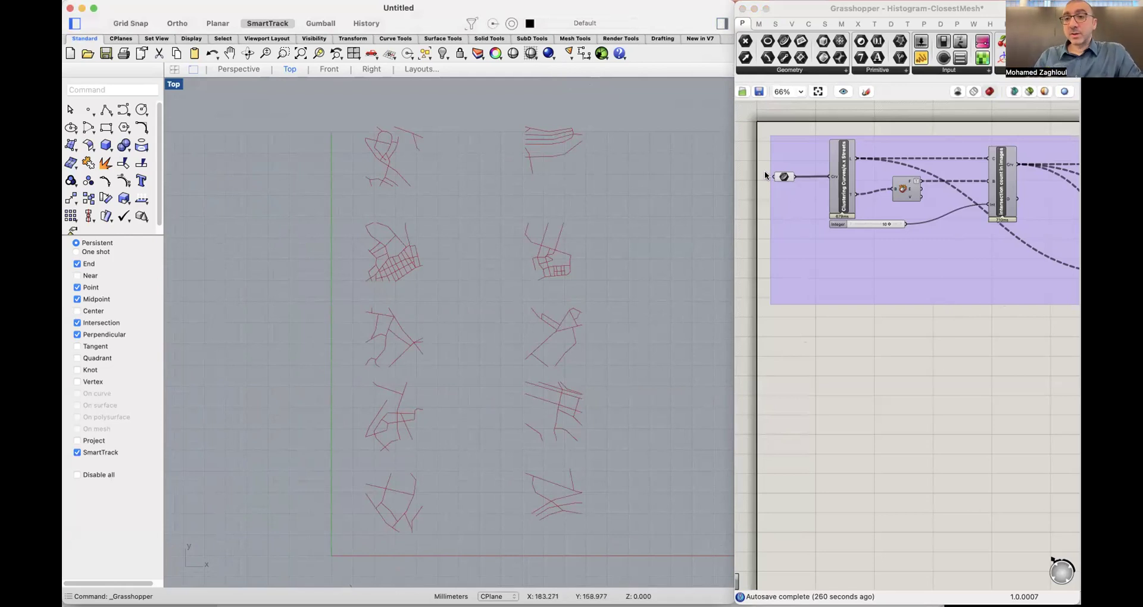
# Widen the Grasshopper window over Rhino and shift the Top view so both columns of street patterns stay in sight.
pyautogui.scroll(3, 785, 176)
pyautogui.moveTo(732, 129); pyautogui.dragTo(579, 127)
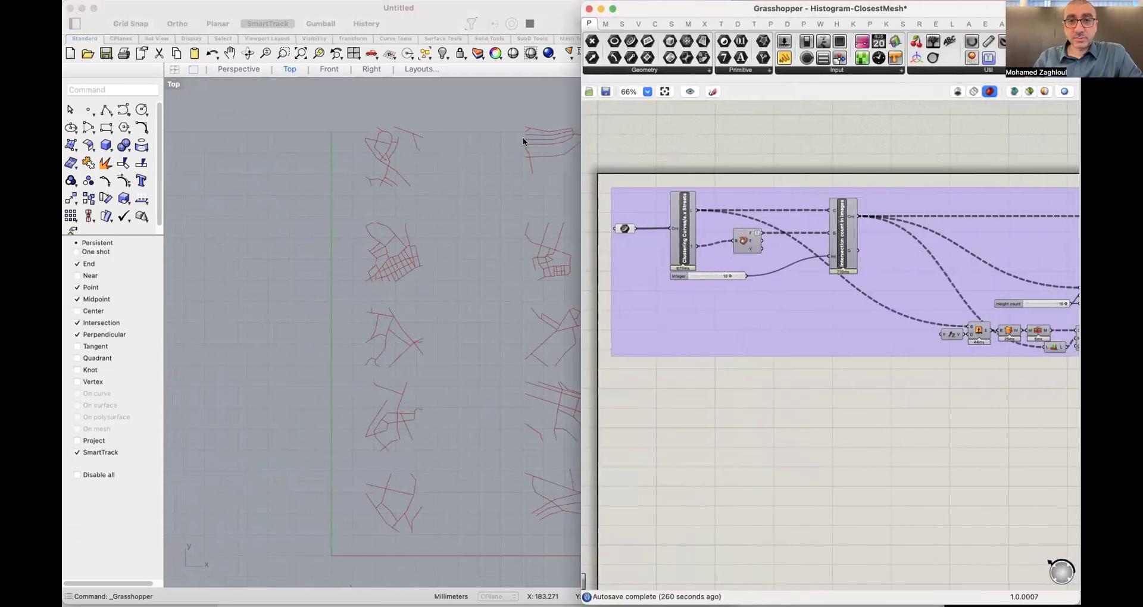
pyautogui.moveTo(530, 181); pyautogui.dragTo(433, 174)
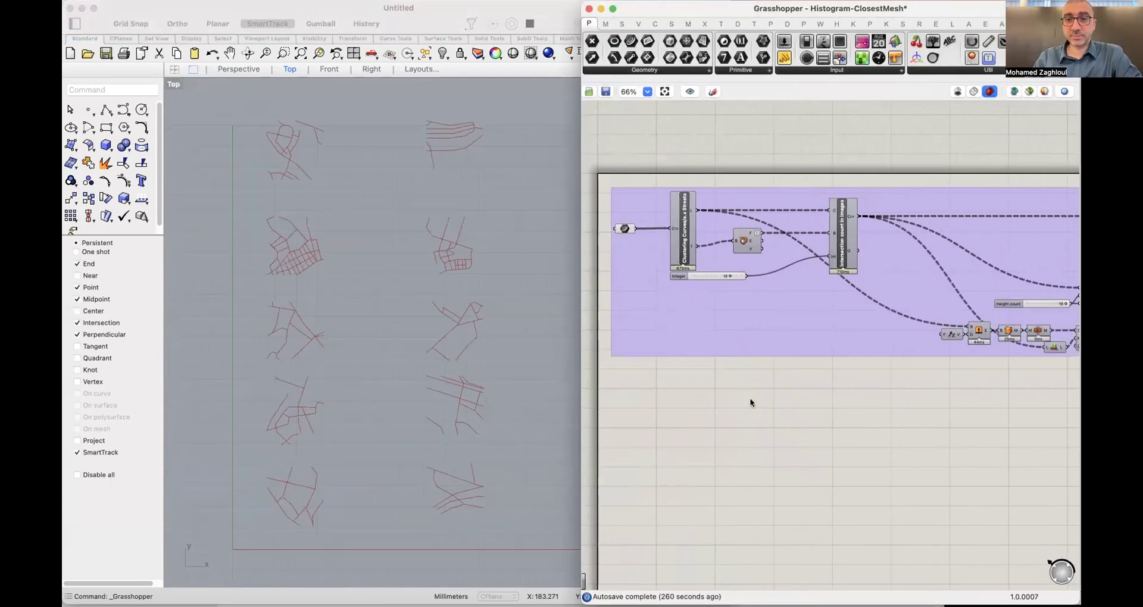
# Examine the street curves held by the input Curve parameter and the Clustering Curves/e.x Streets cluster they feed.
pyautogui.scroll(5, 618, 218)
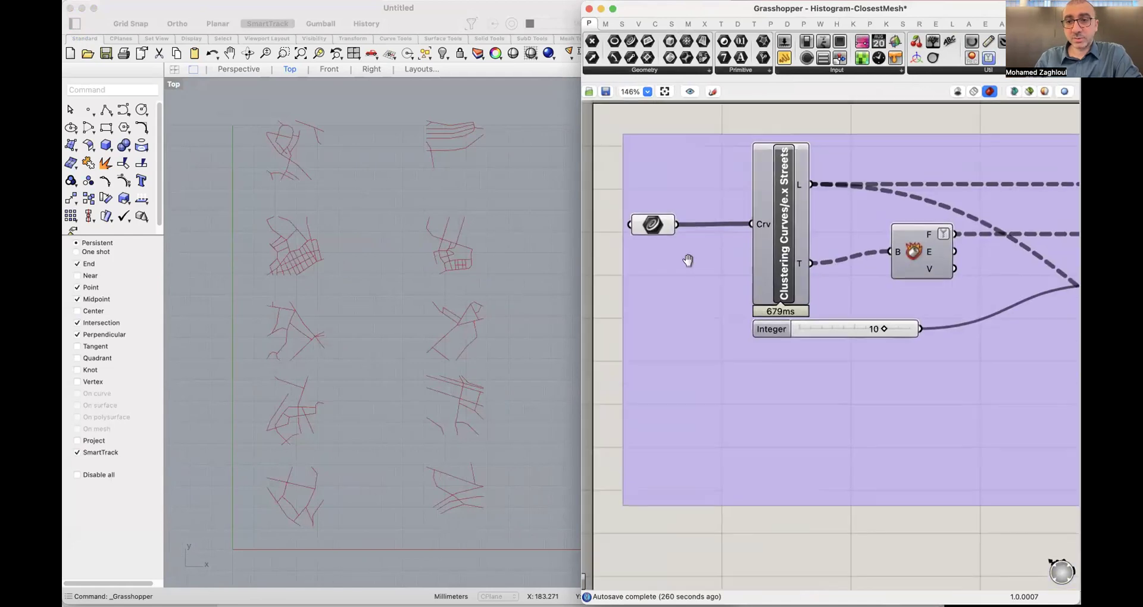
pyautogui.click(655, 234)
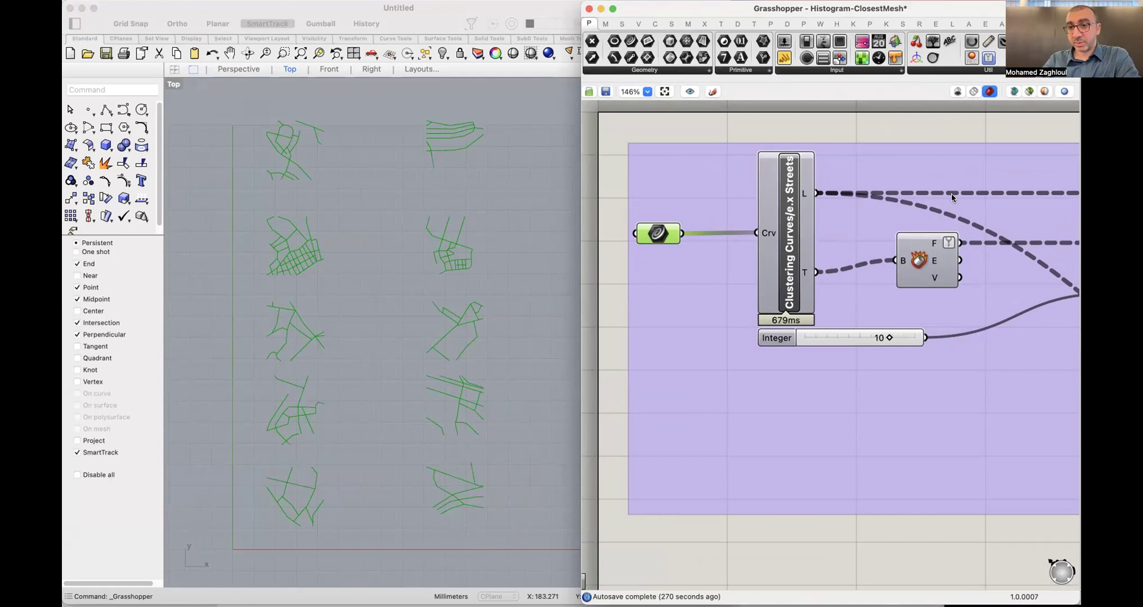
pyautogui.click(792, 228)
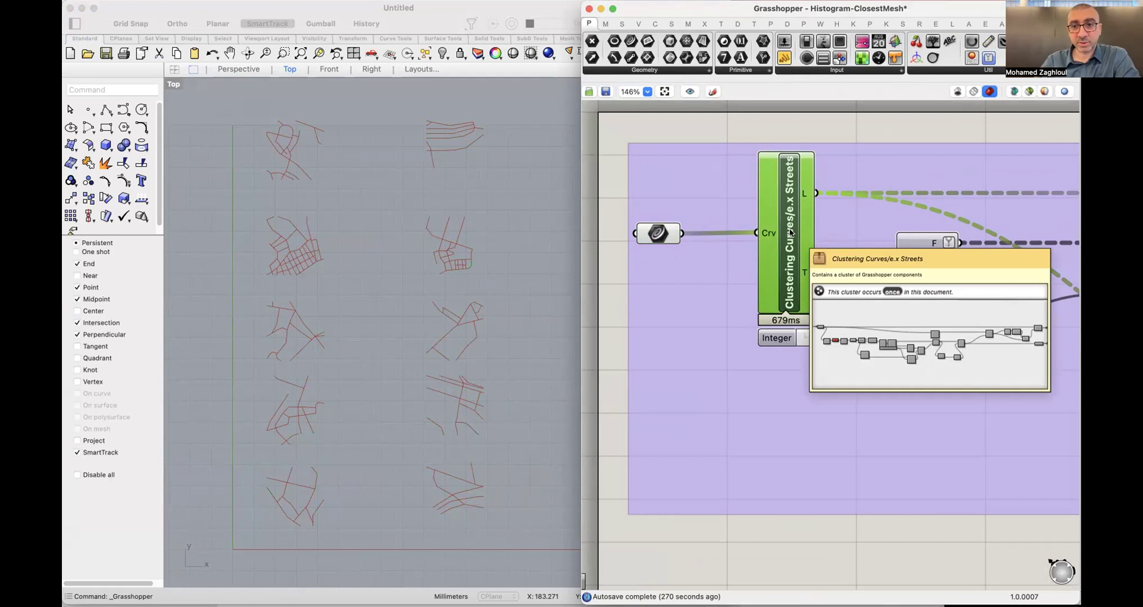
pyautogui.click(662, 233)
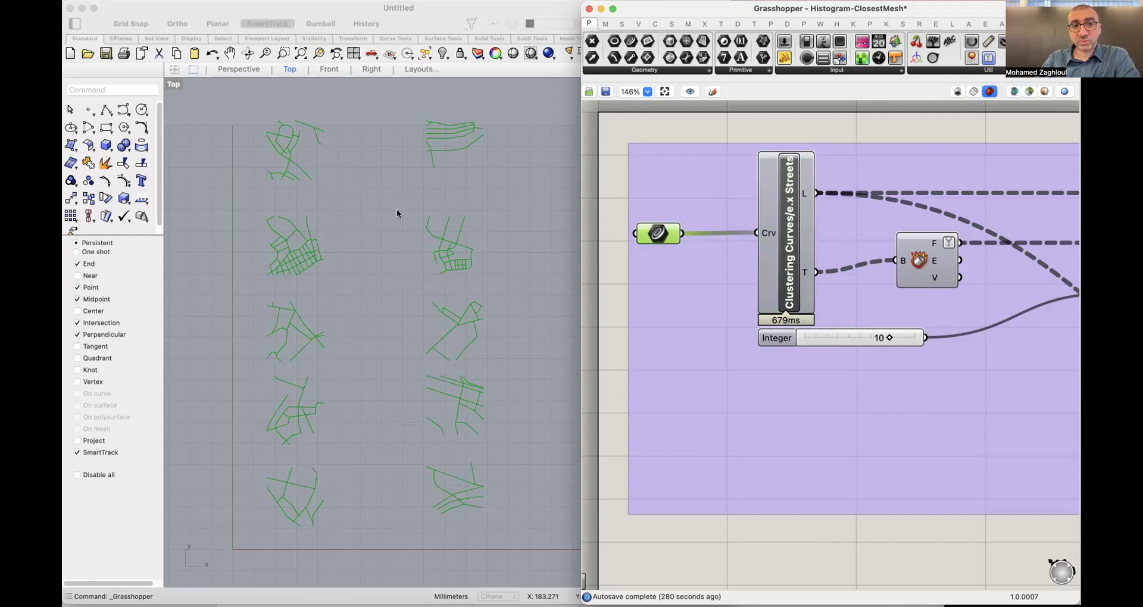
pyautogui.click(332, 124)
pyautogui.click(736, 281)
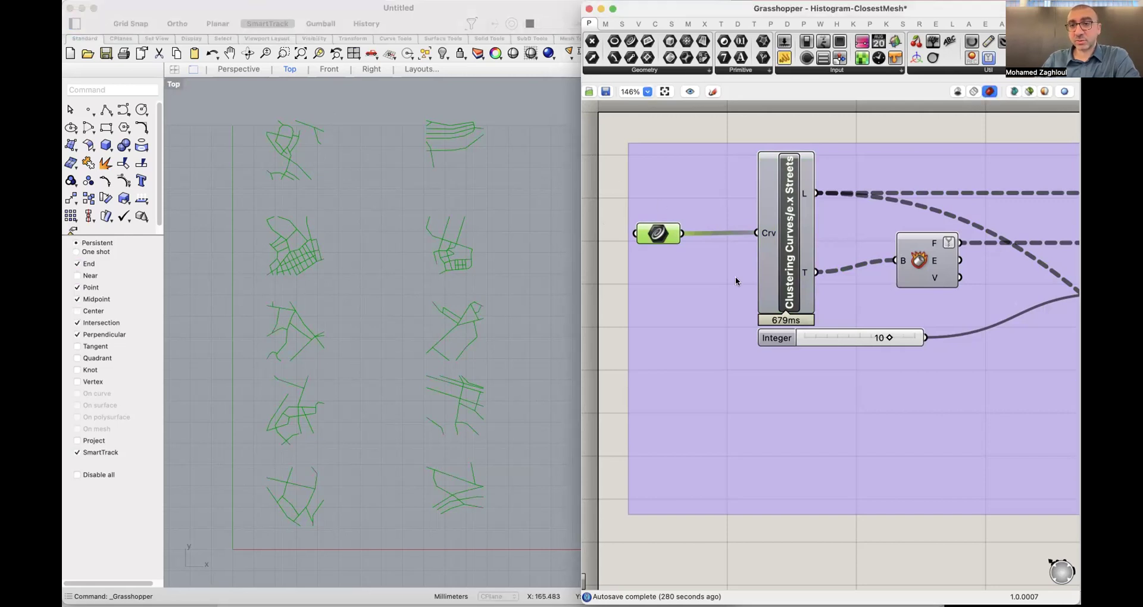
# Add a Panel below the clustering component, wire the Curve parameter into it and read the curve list through to its end.
pyautogui.moveTo(784, 59); pyautogui.dragTo(743, 367)
pyautogui.moveTo(682, 233); pyautogui.dragTo(673, 368)
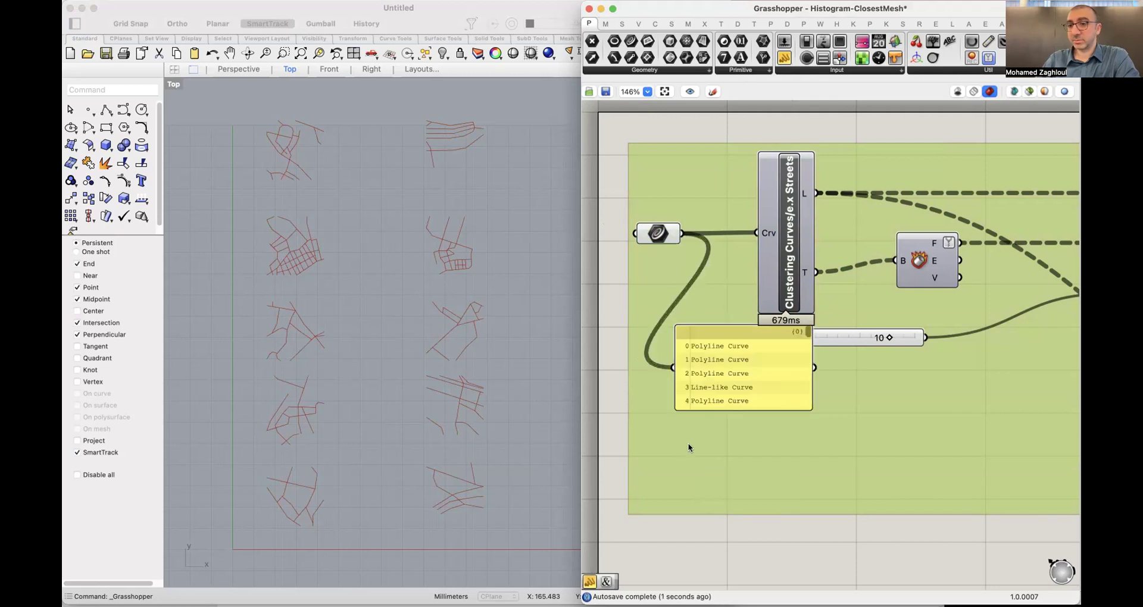
pyautogui.moveTo(807, 332); pyautogui.dragTo(812, 409)
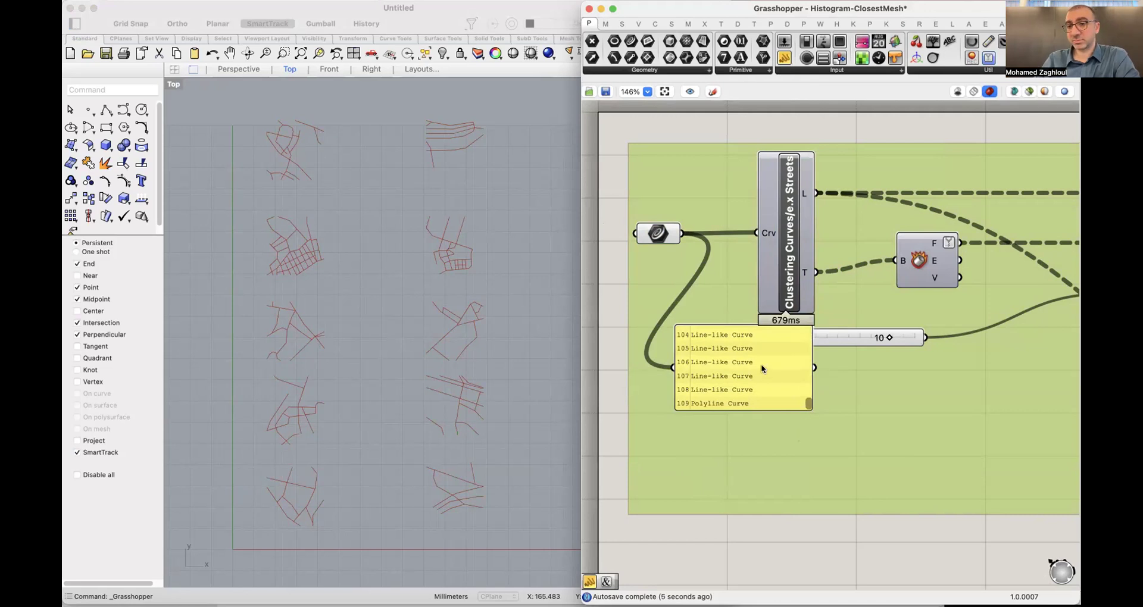
# Move the panel below the Integer slider and feed it from the clustering component's L output instead.
pyautogui.moveTo(760, 370); pyautogui.dragTo(731, 371)
pyautogui.moveTo(742, 330); pyautogui.dragTo(817, 360)
pyautogui.moveTo(664, 267); pyautogui.dragTo(762, 388)
pyautogui.moveTo(664, 189); pyautogui.dragTo(762, 388)
# Limit the viewport preview to selected components, showing the Deconstruct Brep result for the bounding rectangles.
pyautogui.click(772, 266)
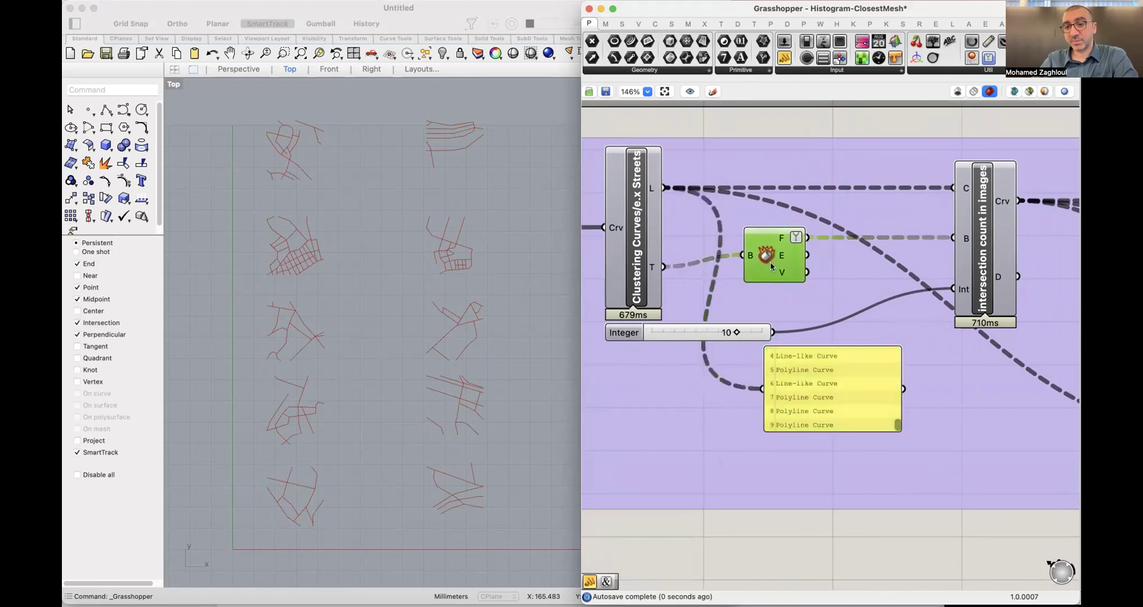
pyautogui.click(1031, 91)
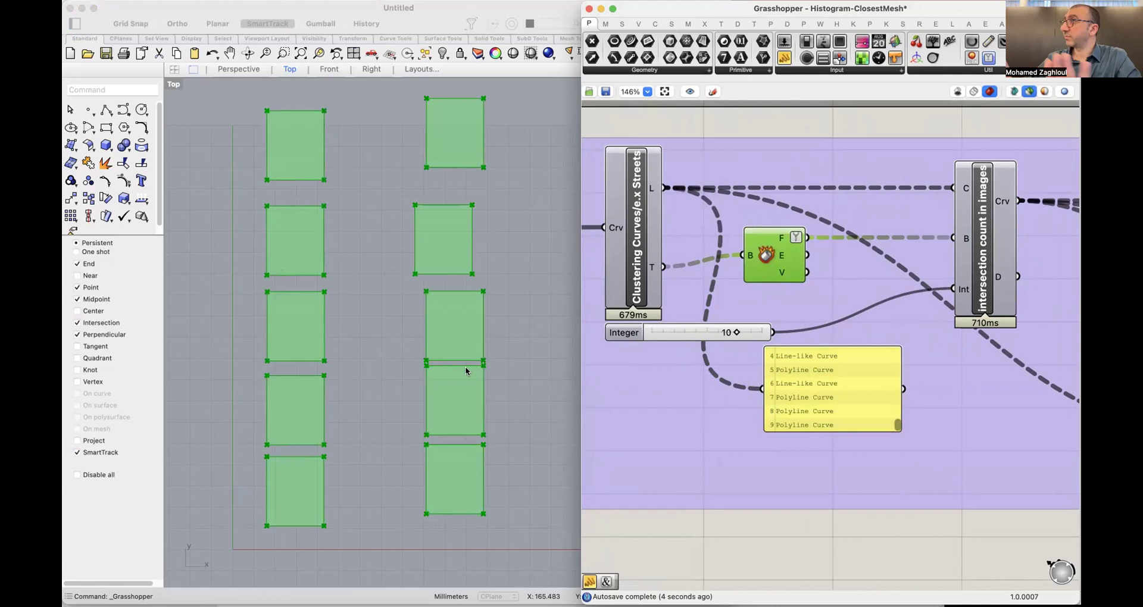
pyautogui.moveTo(876, 276); pyautogui.dragTo(727, 285)
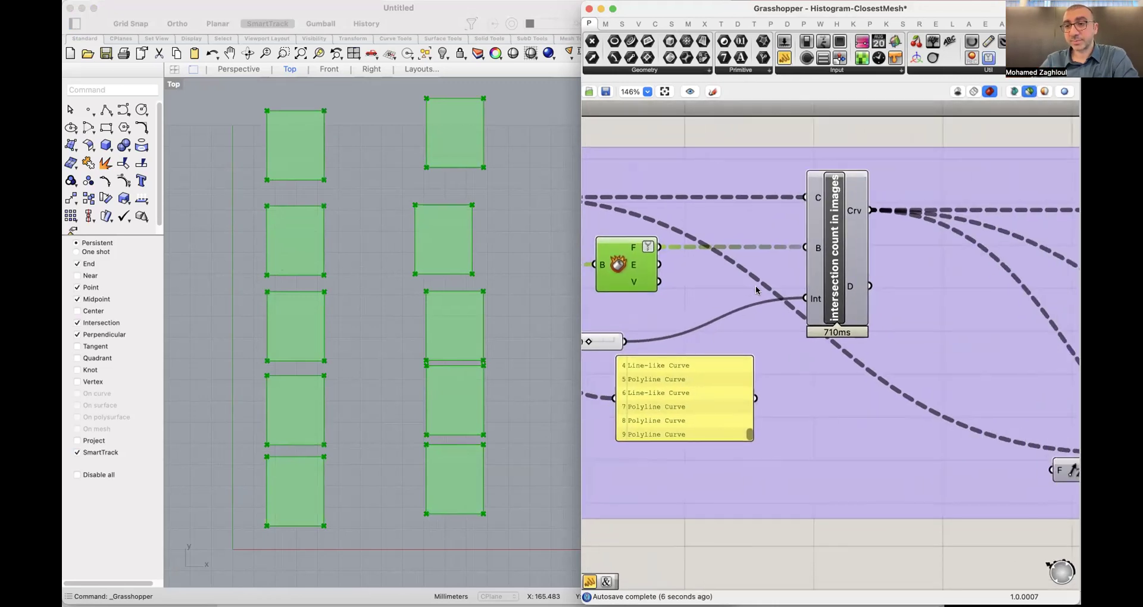
# Move the panel past the "intersection count in images" cluster and preview that cluster's grid curves.
pyautogui.scroll(-1, 762, 287)
pyautogui.moveTo(705, 372); pyautogui.dragTo(997, 298)
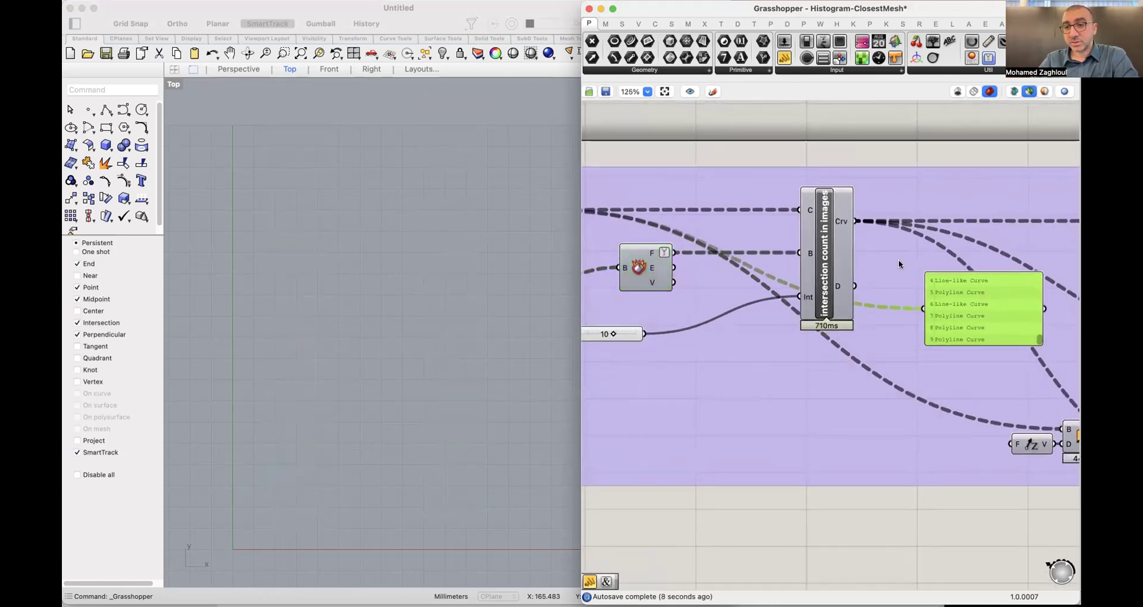
pyautogui.click(830, 231)
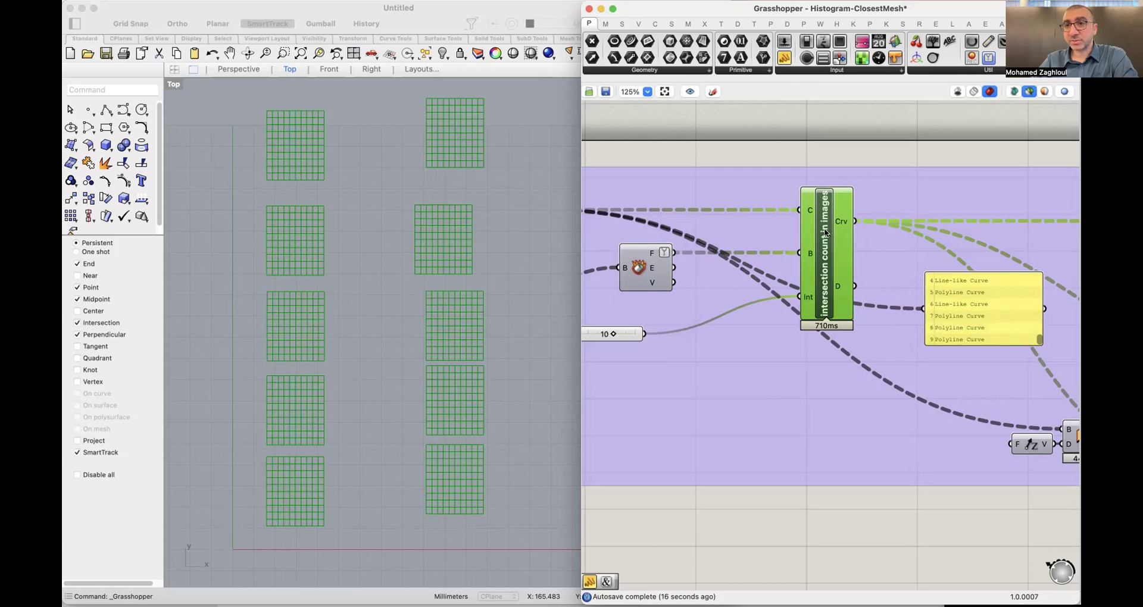
# Move the panel along the definition to the Mesh Plane component and preview the meshes that component generates.
pyautogui.moveTo(926, 284); pyautogui.dragTo(816, 295)
pyautogui.scroll(-5, 816, 296)
pyautogui.scroll(4, 821, 298)
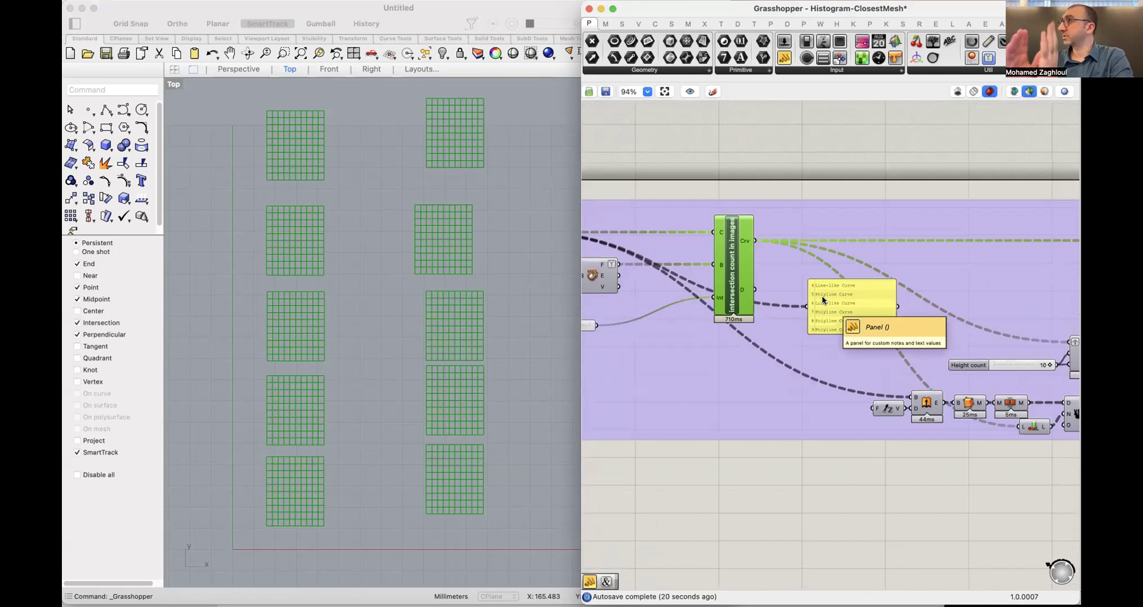
pyautogui.moveTo(856, 301); pyautogui.dragTo(771, 297)
pyautogui.scroll(-5, 770, 296)
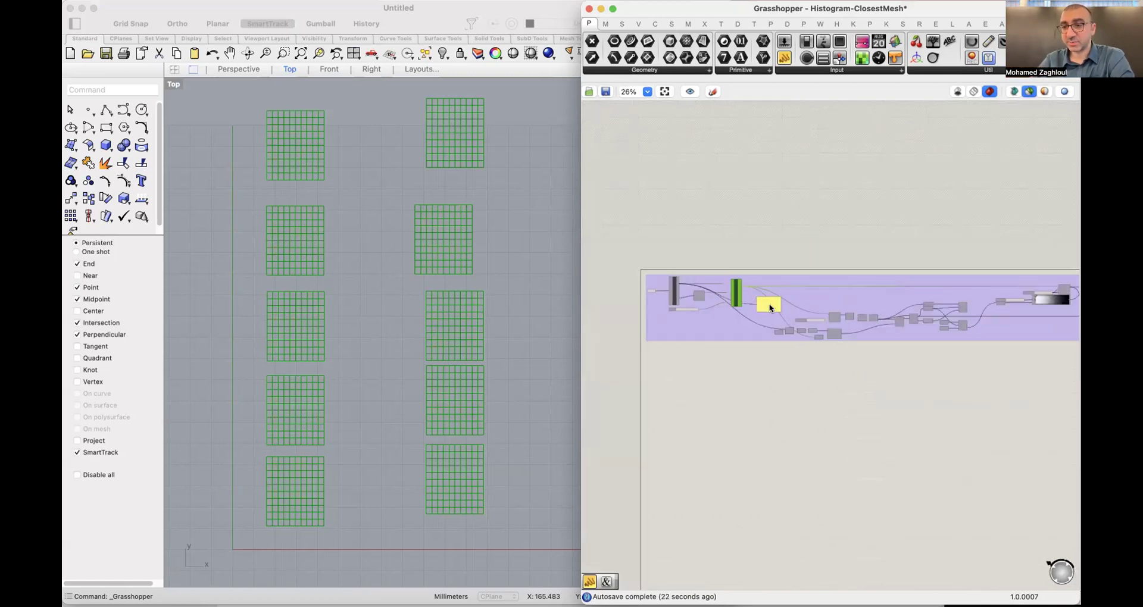
pyautogui.scroll(-2, 943, 298)
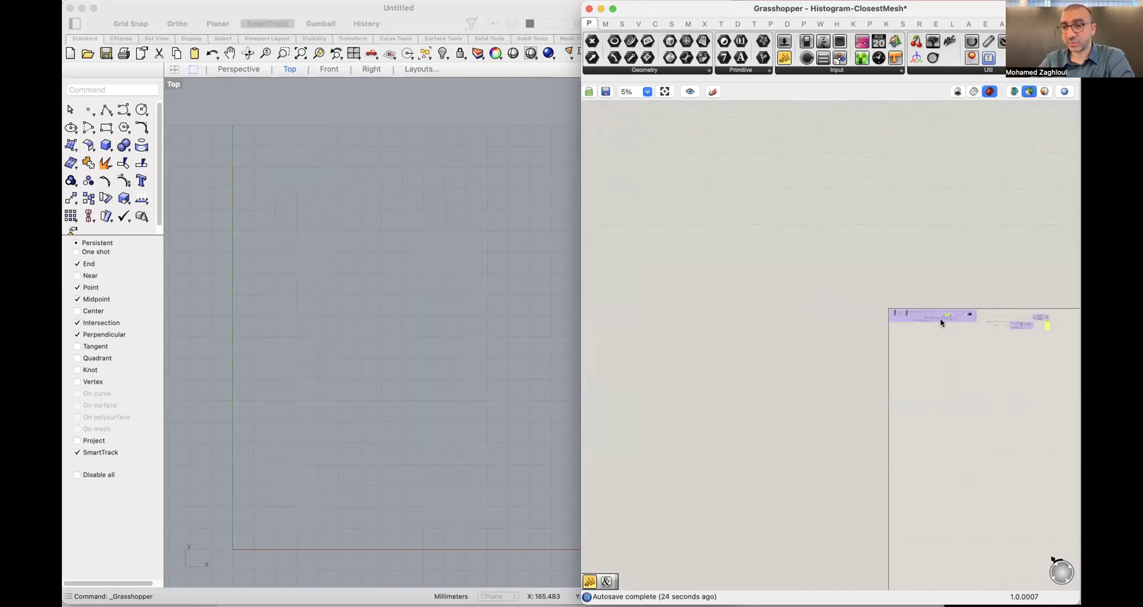
pyautogui.scroll(7, 940, 318)
pyautogui.moveTo(1038, 250); pyautogui.dragTo(701, 294)
pyautogui.scroll(-2, 804, 301)
pyautogui.scroll(1, 700, 294)
pyautogui.hscroll(-2, 700, 293)
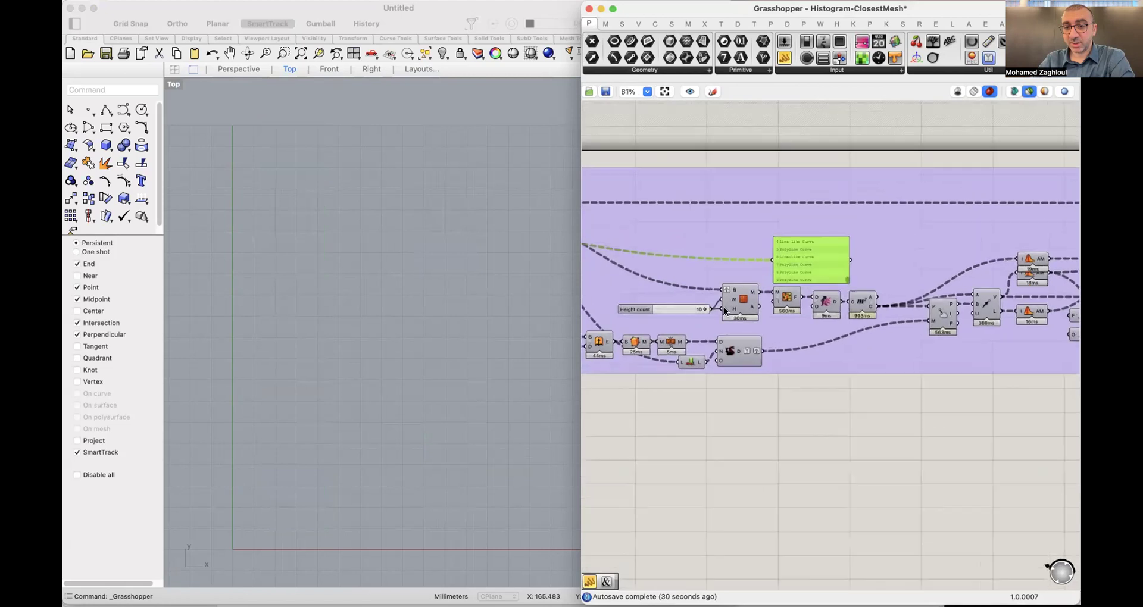
pyautogui.click(741, 293)
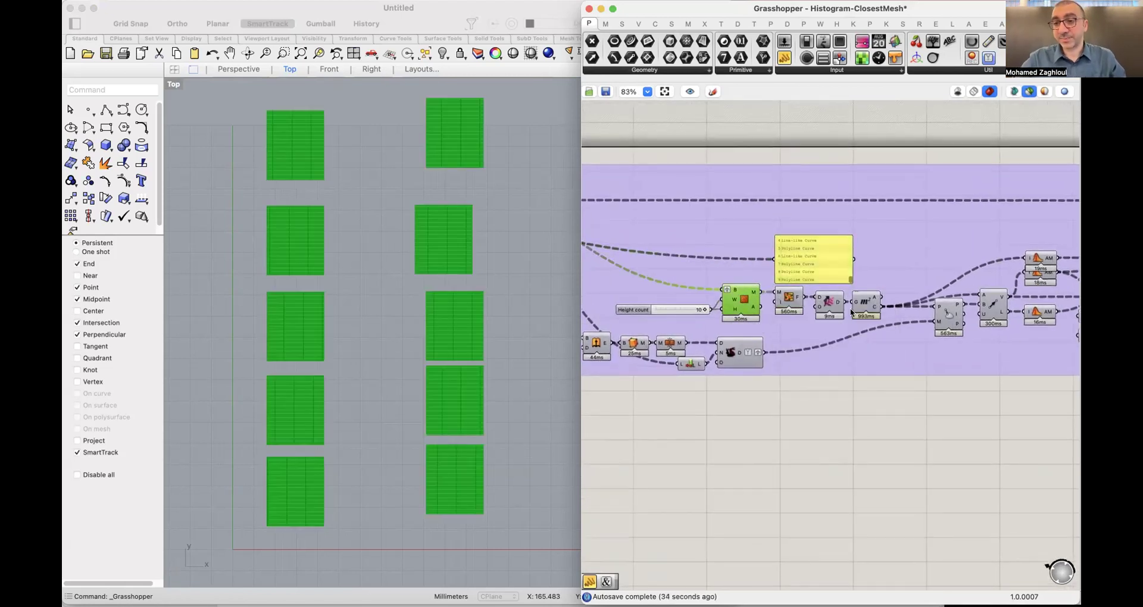
# Move the panel clear above the mesh components and preview the Line SDL lines of one street pattern up close.
pyautogui.moveTo(832, 285); pyautogui.dragTo(864, 241)
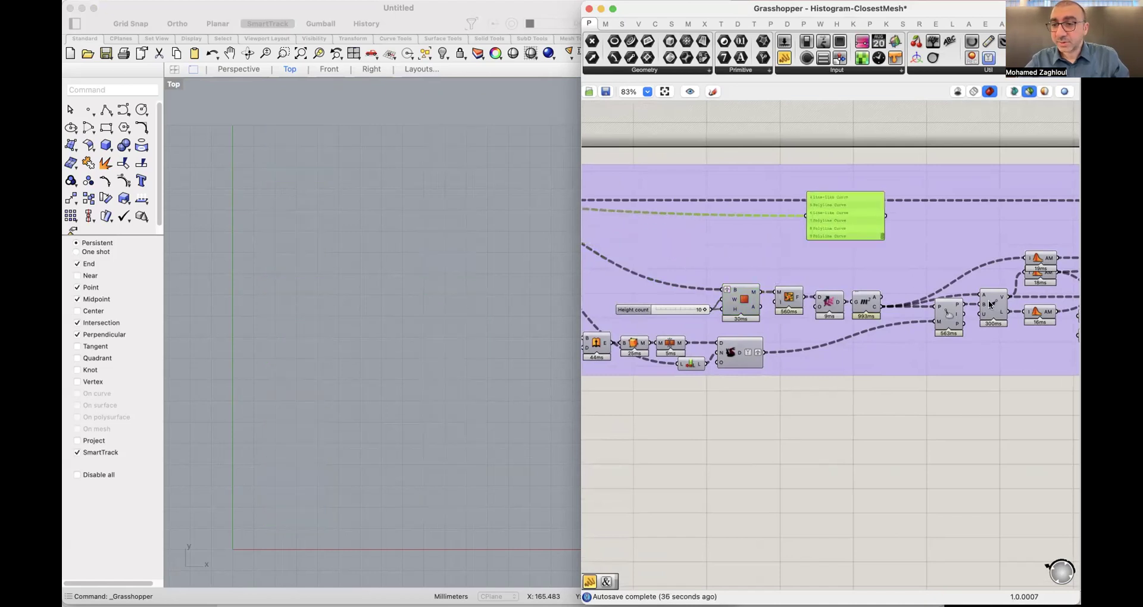
pyautogui.hscroll(5, 990, 304)
pyautogui.click(1025, 273)
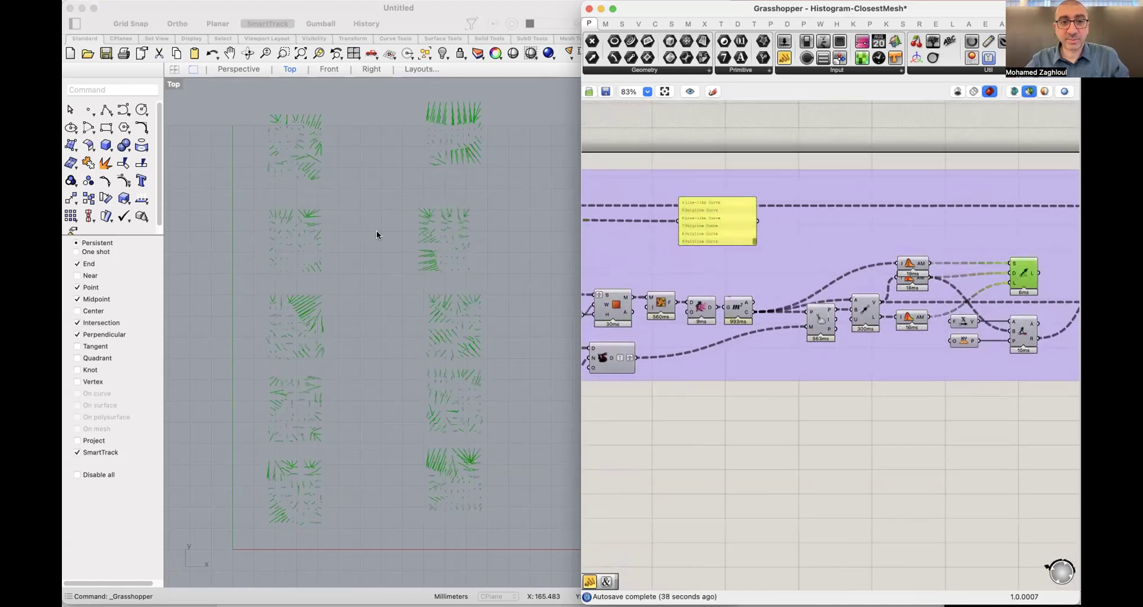
pyautogui.scroll(3, 357, 235)
pyautogui.hscroll(-2, 357, 235)
pyautogui.scroll(10, 306, 181)
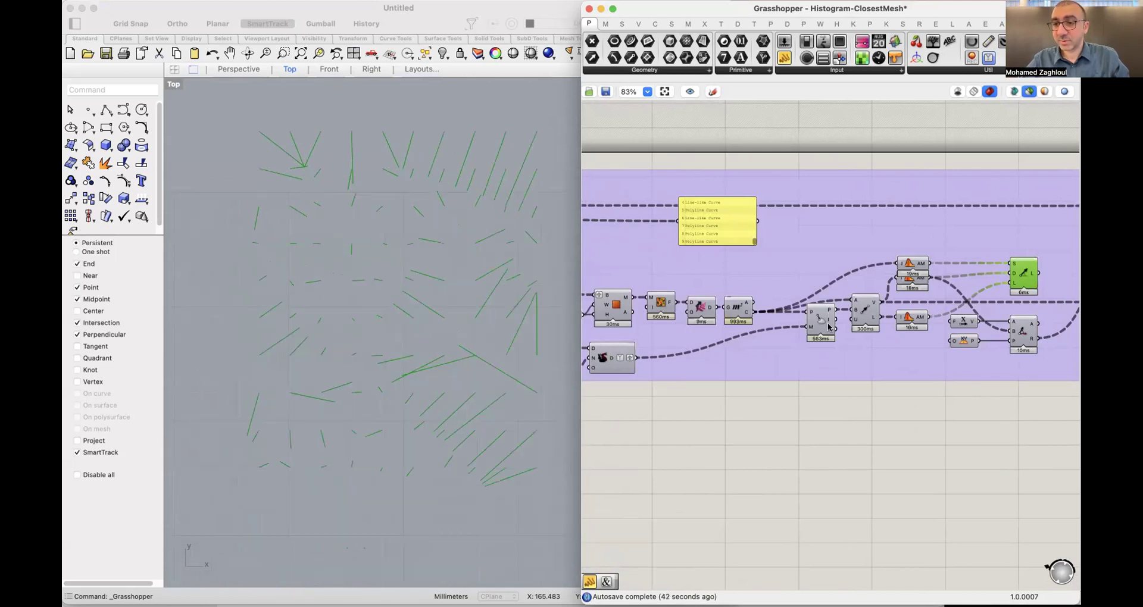
# Preview the Extrude component's street strips up close in the Perspective view.
pyautogui.hscroll(-5, 675, 322)
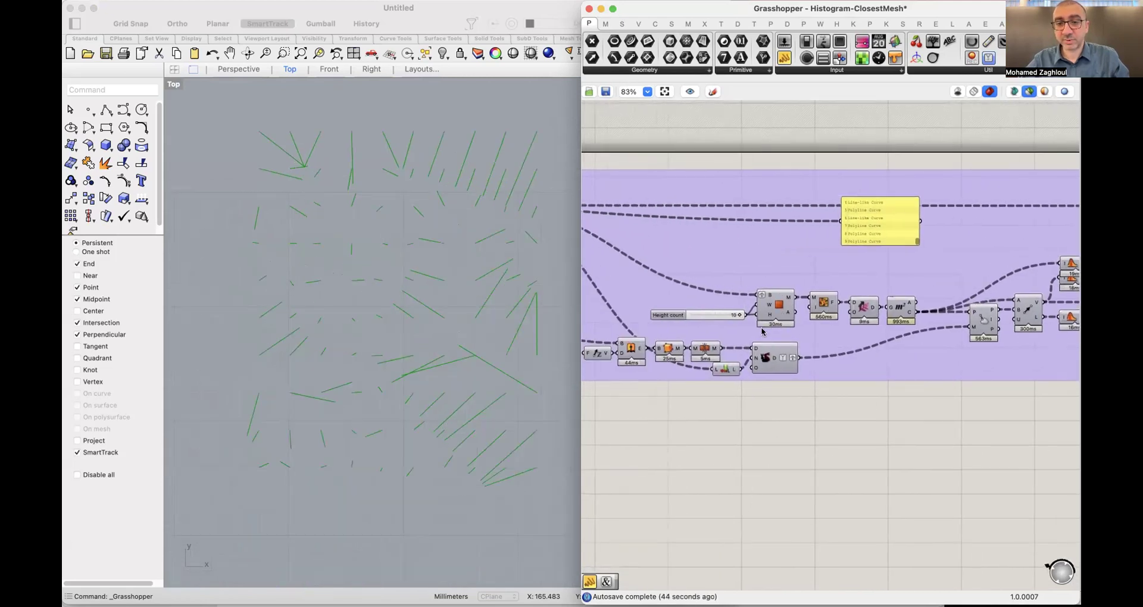
pyautogui.click(631, 349)
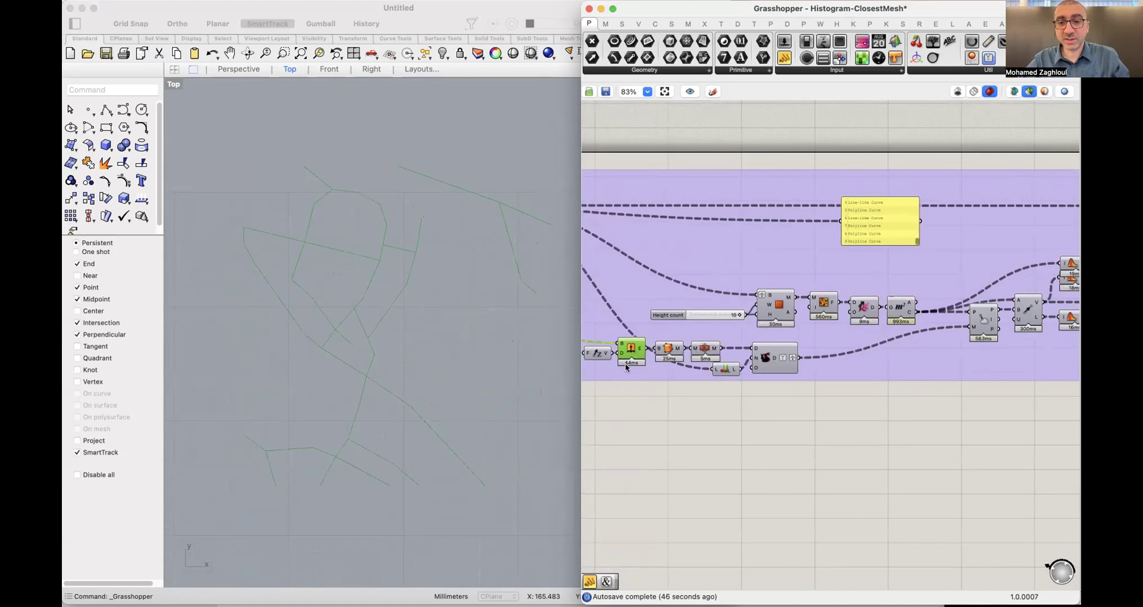
pyautogui.click(239, 69)
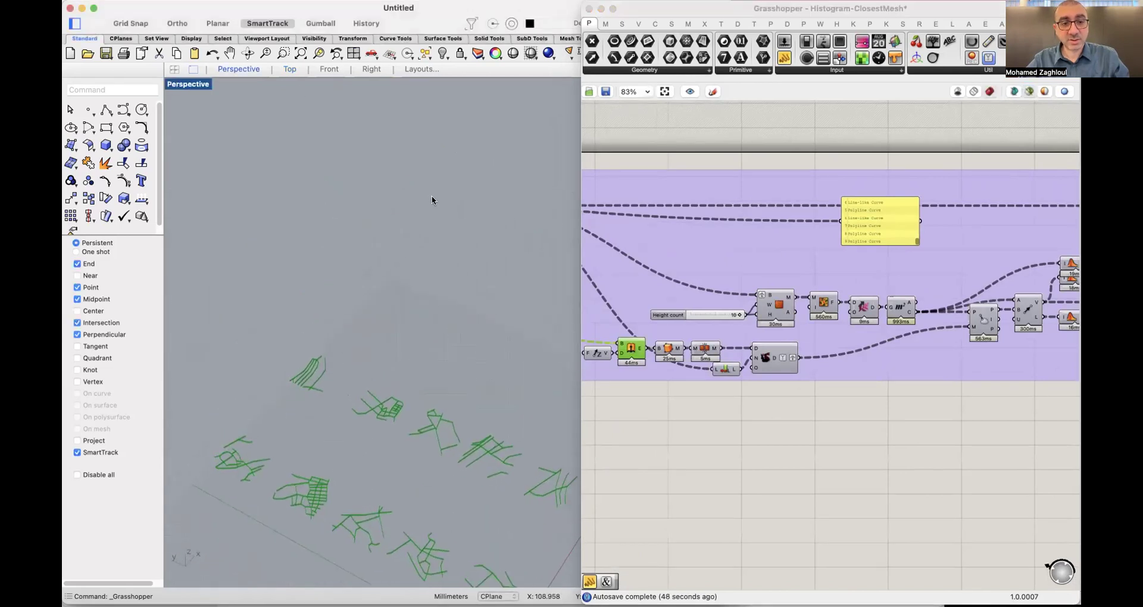
pyautogui.scroll(10, 287, 403)
pyautogui.scroll(-10, 337, 262)
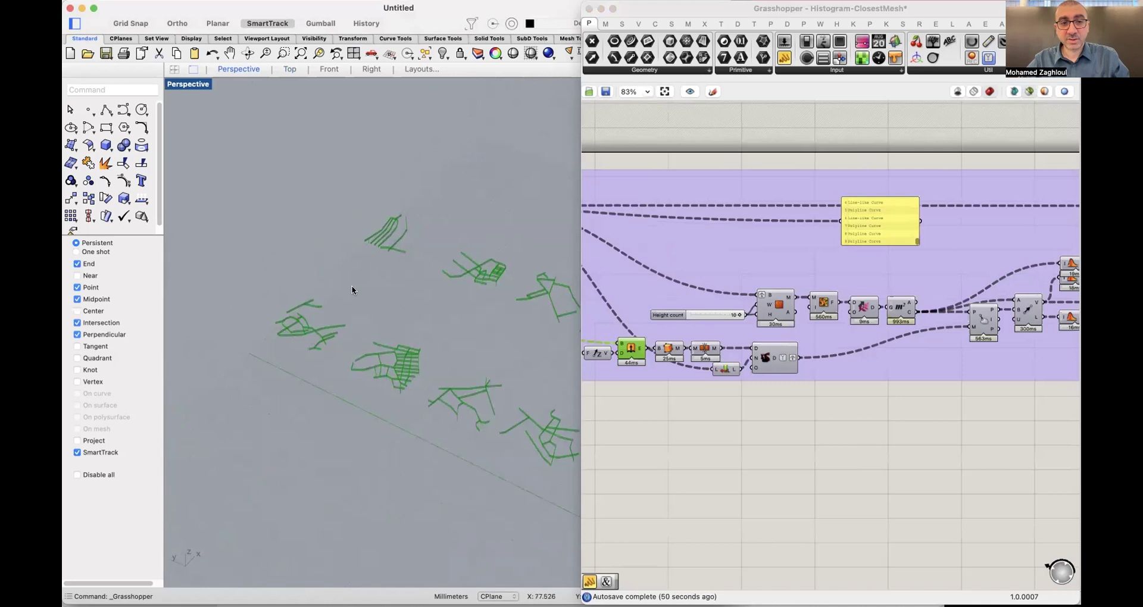
pyautogui.scroll(10, 322, 326)
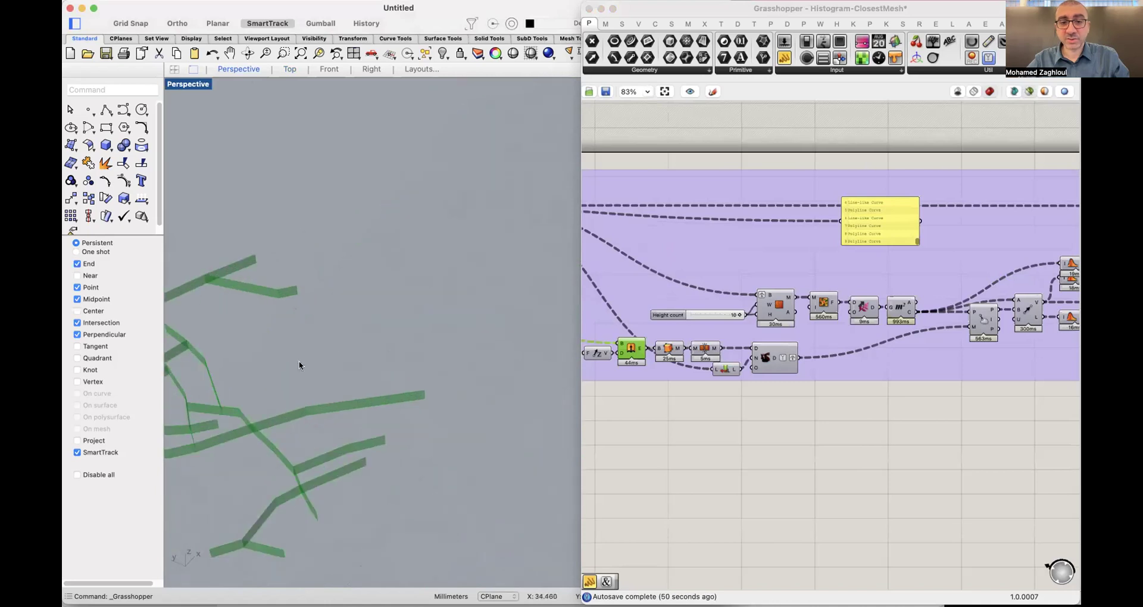
# Compare the previews of the Extrude component and the Mesh Join component, and check the Unit Z extrusion direction input.
pyautogui.click(705, 349)
pyautogui.moveTo(617, 354); pyautogui.dragTo(671, 337)
pyautogui.scroll(5, 673, 339)
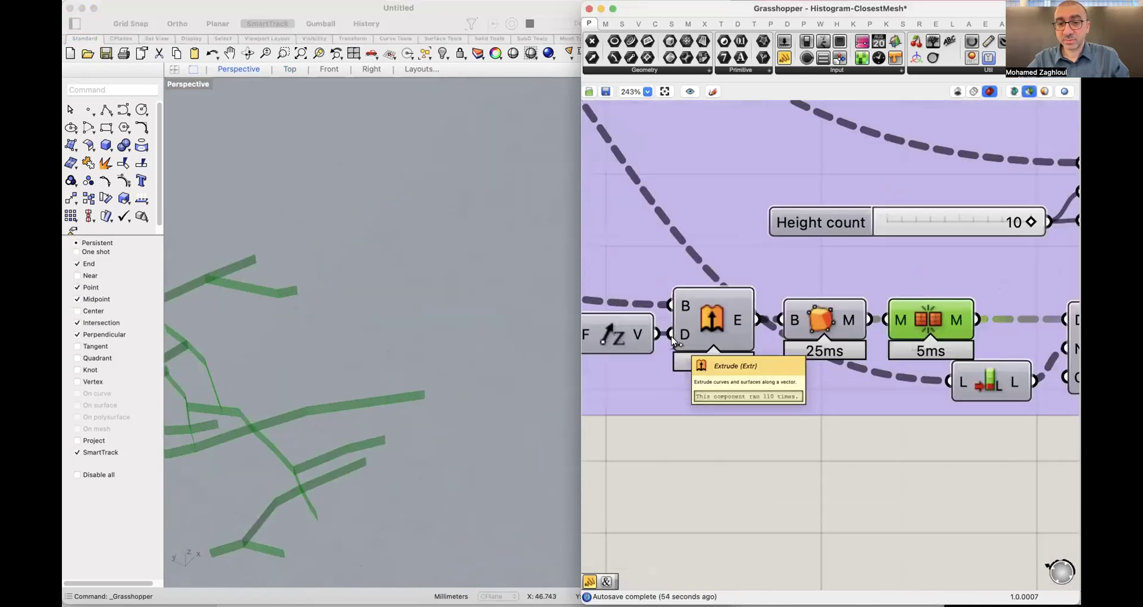
pyautogui.moveTo(749, 306)
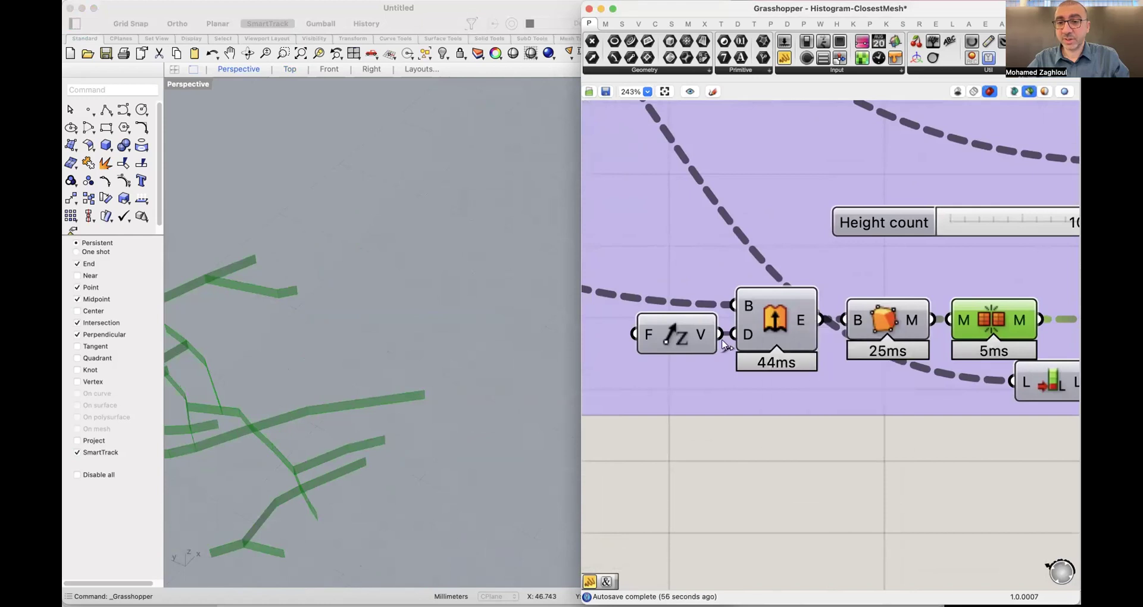
pyautogui.click(774, 338)
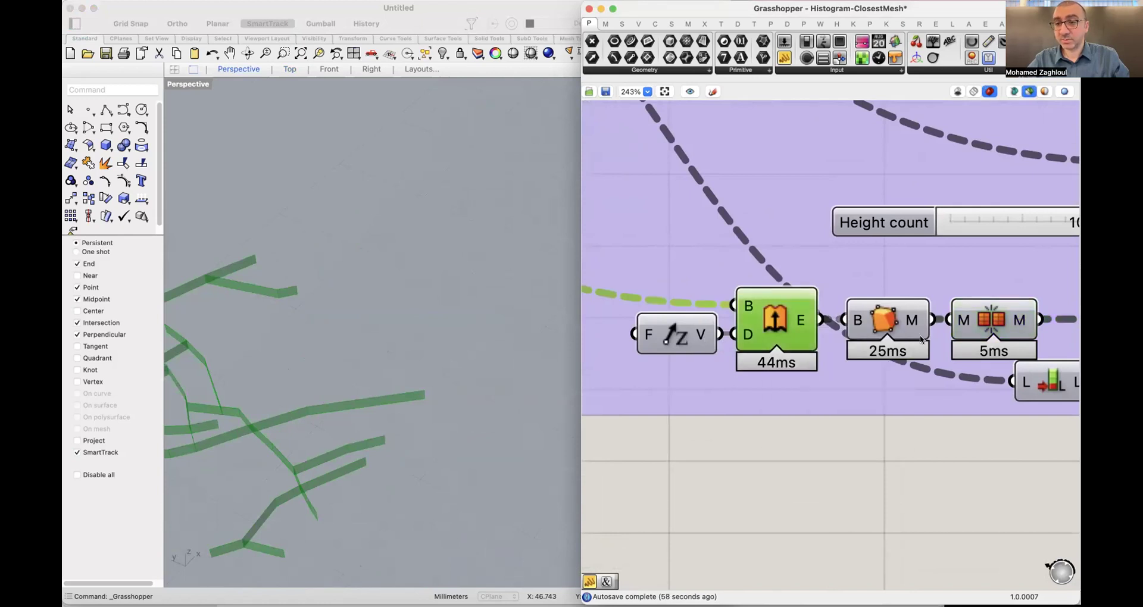
pyautogui.click(974, 323)
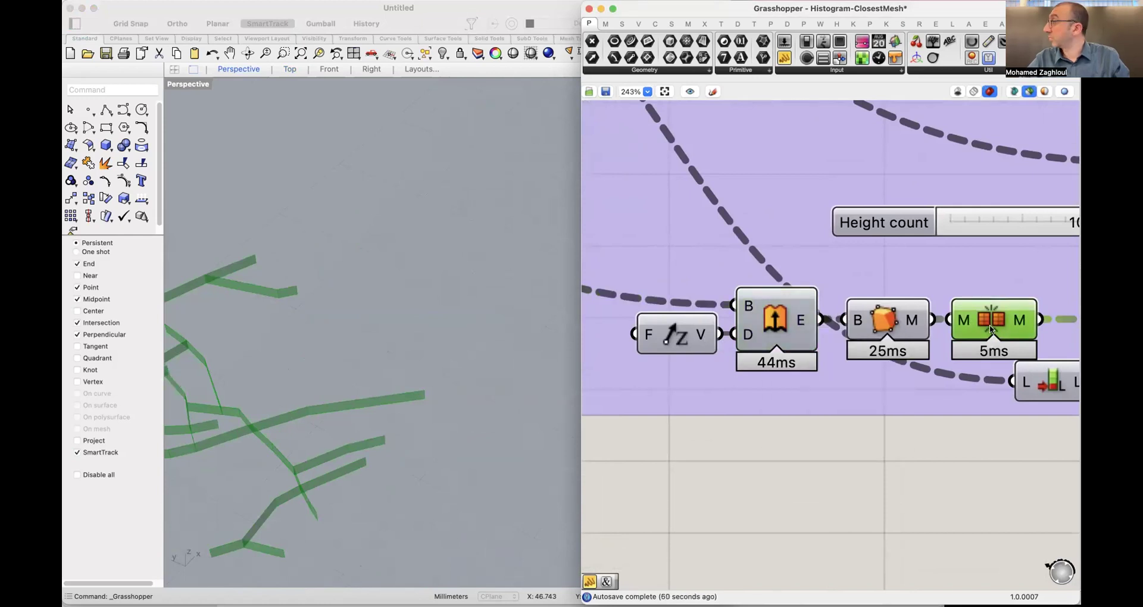
# Examine the Mesh Closest Point inputs and preview the Area component's centroids that feed it.
pyautogui.scroll(-3, 991, 330)
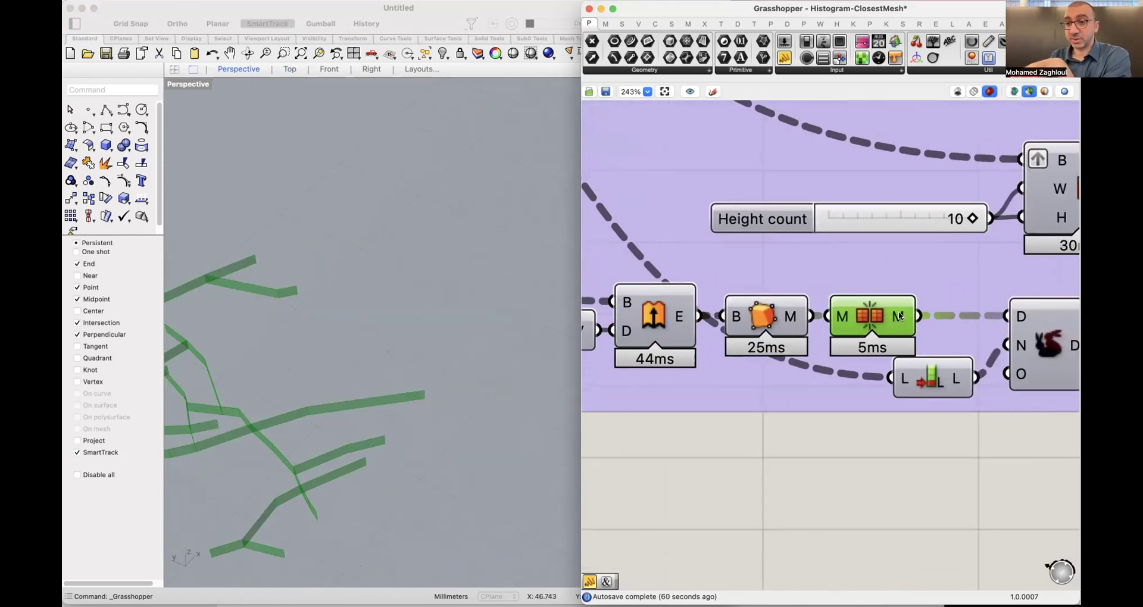
pyautogui.scroll(-3, 782, 313)
pyautogui.moveTo(833, 306); pyautogui.dragTo(777, 340)
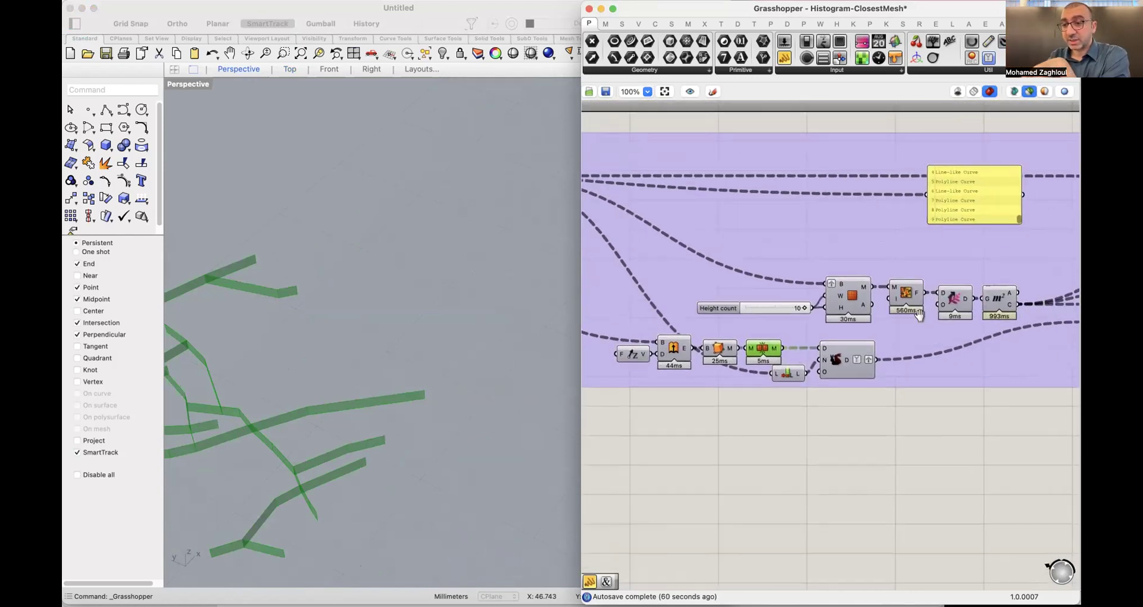
pyautogui.moveTo(1049, 316); pyautogui.dragTo(931, 328)
pyautogui.scroll(3, 932, 328)
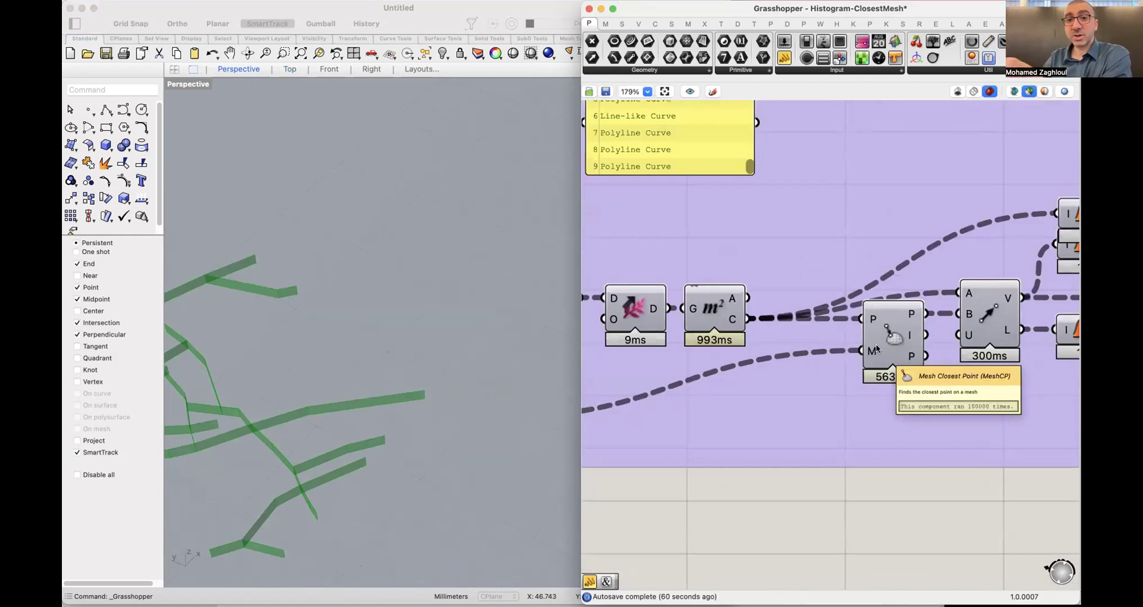
pyautogui.click(719, 306)
pyautogui.scroll(-5, 501, 317)
pyautogui.scroll(10, 468, 284)
pyautogui.scroll(-3, 477, 253)
pyautogui.scroll(6, 462, 312)
pyautogui.scroll(-4, 424, 240)
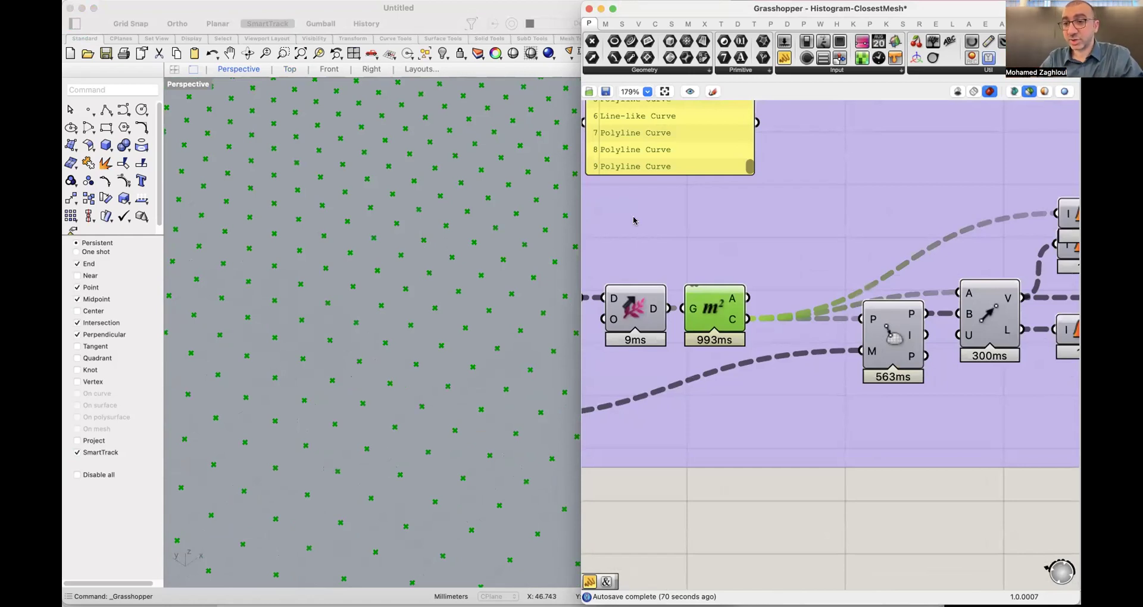
# Preview the Mesh Closest Point component's points together with the Area centroids, and inspect the Point B input of the vector component.
pyautogui.keyDown('shift'); pyautogui.click(888, 352); pyautogui.keyUp('shift')
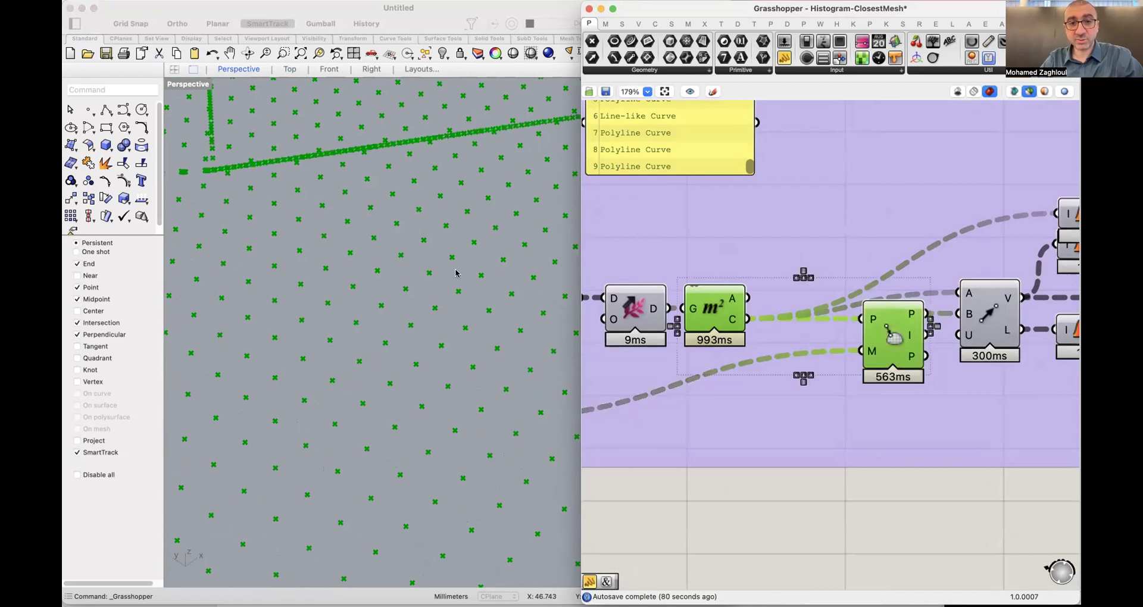
pyautogui.scroll(-5, 437, 245)
pyautogui.scroll(8, 437, 245)
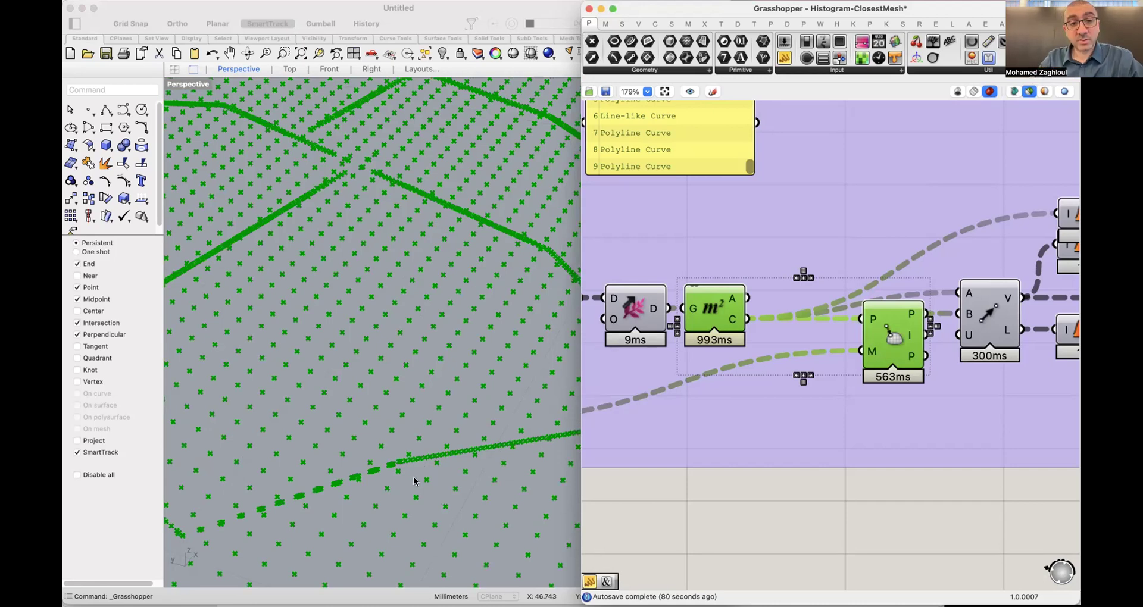
pyautogui.scroll(-5, 548, 355)
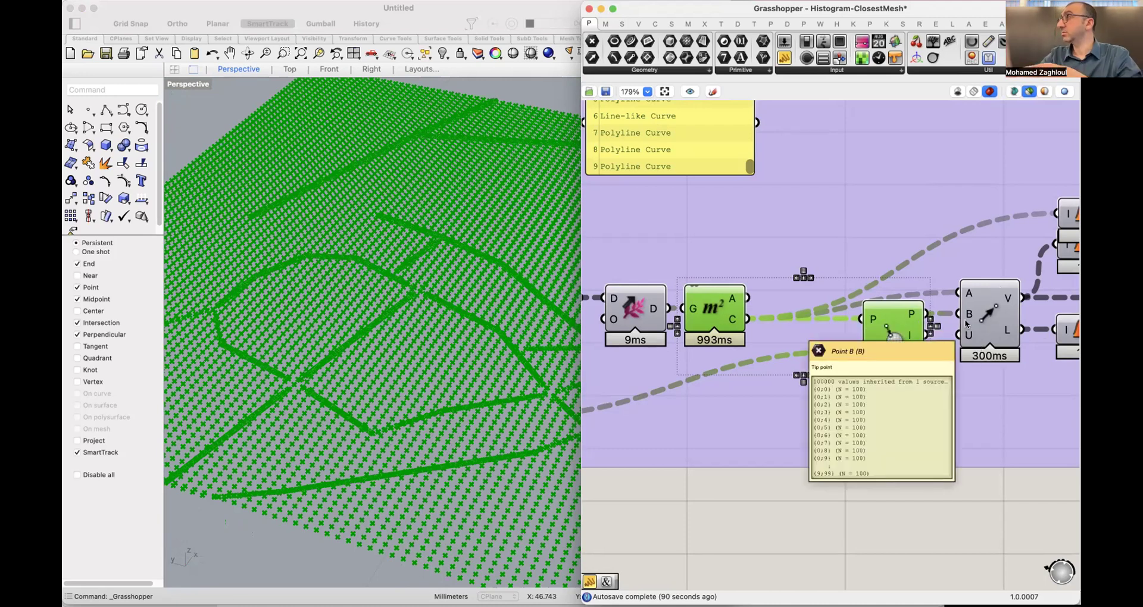
pyautogui.moveTo(965, 324)
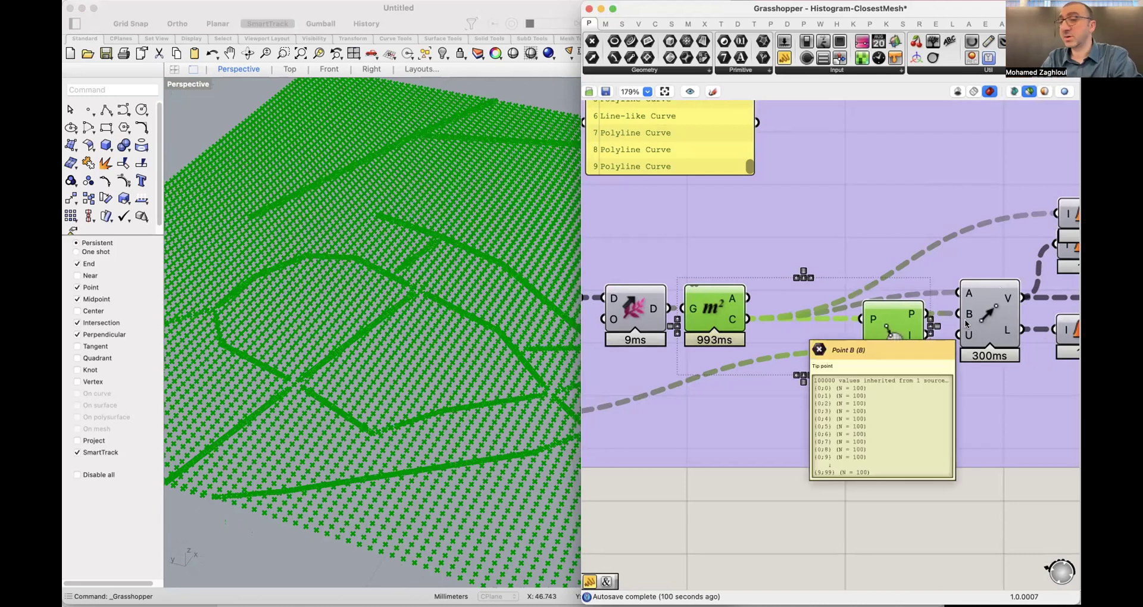
# Add a panel below the averaging components and connect the two-point vector component's V output to it to list the vectors.
pyautogui.moveTo(983, 250); pyautogui.dragTo(776, 309)
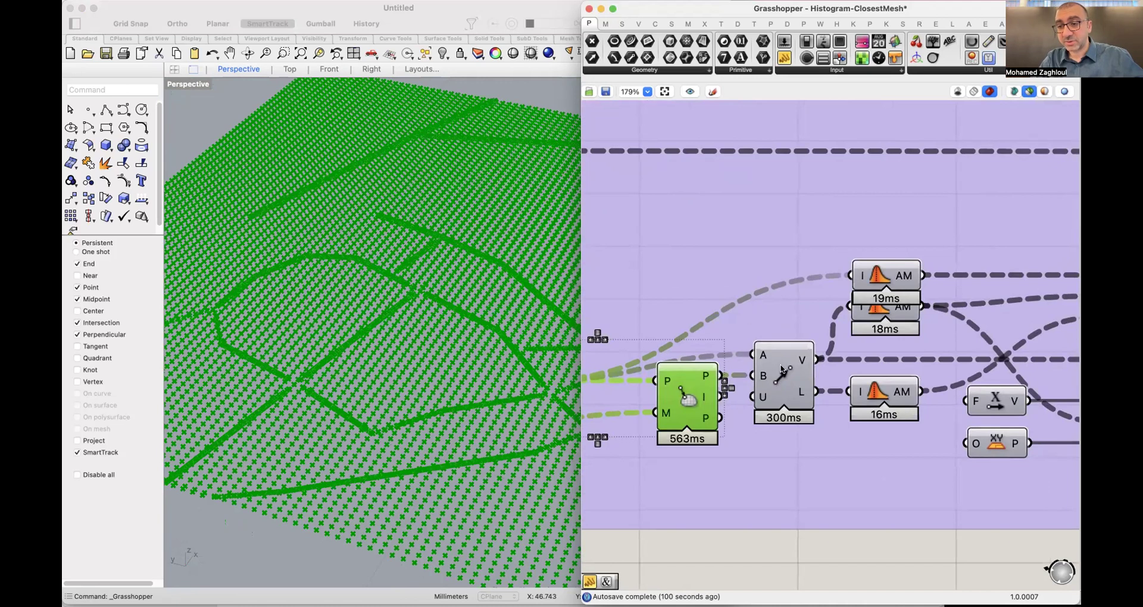
pyautogui.moveTo(861, 356); pyautogui.dragTo(755, 344)
pyautogui.scroll(-1, 755, 344)
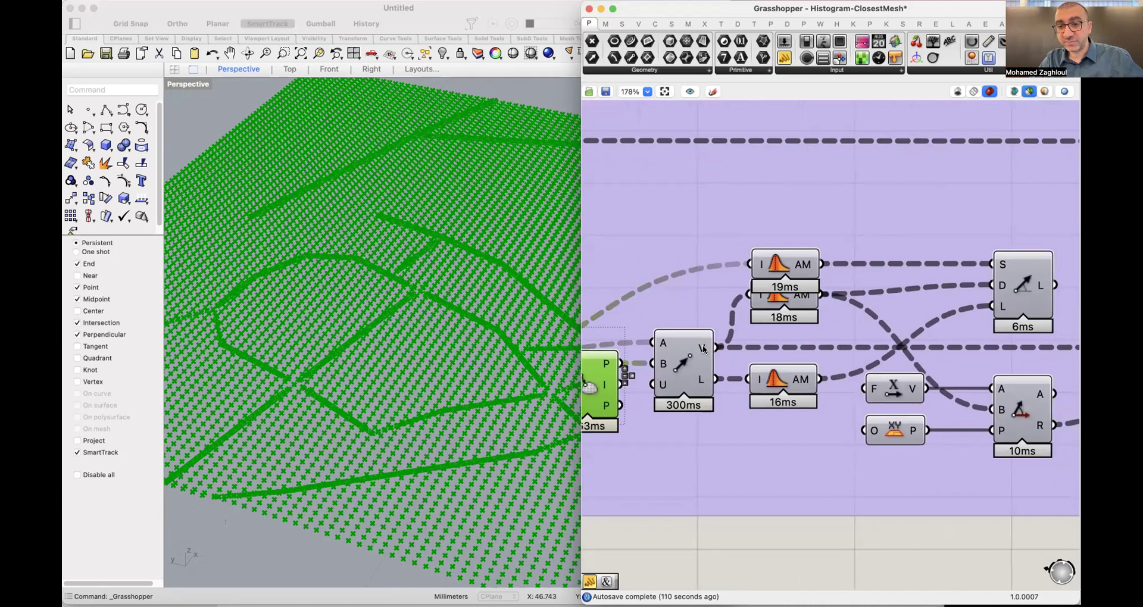
pyautogui.moveTo(784, 57); pyautogui.dragTo(864, 468)
pyautogui.moveTo(717, 347); pyautogui.dragTo(777, 467)
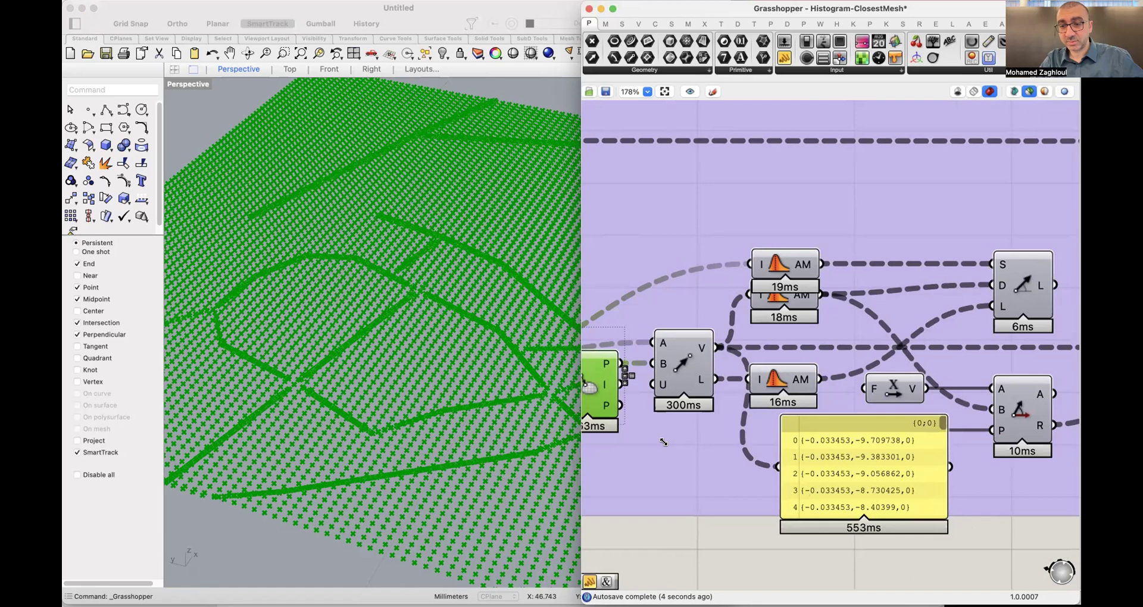
pyautogui.moveTo(664, 440); pyautogui.dragTo(1033, 387)
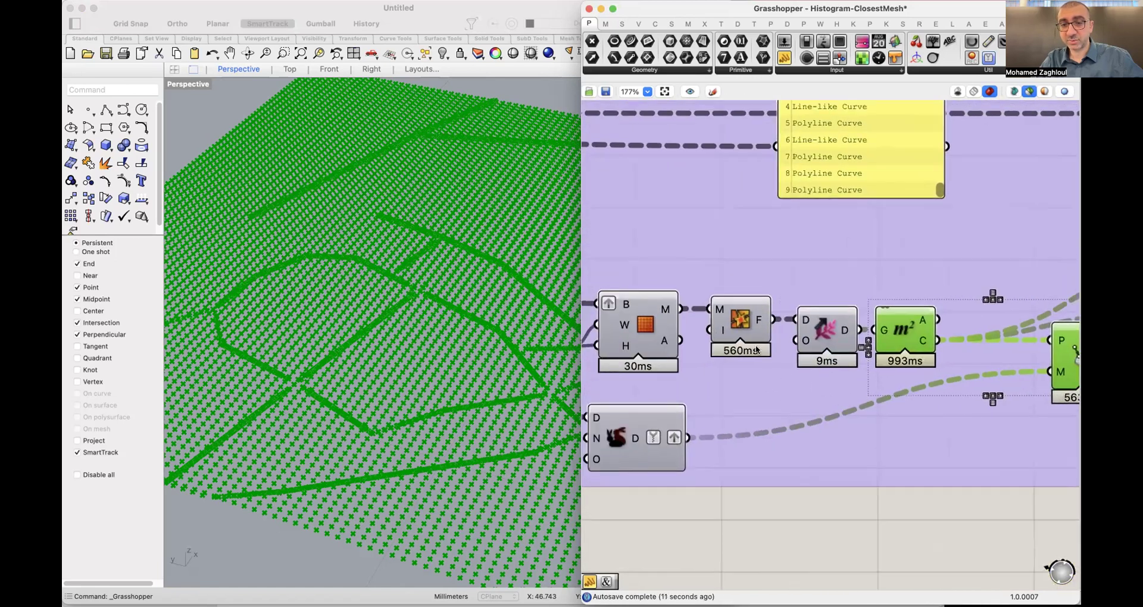
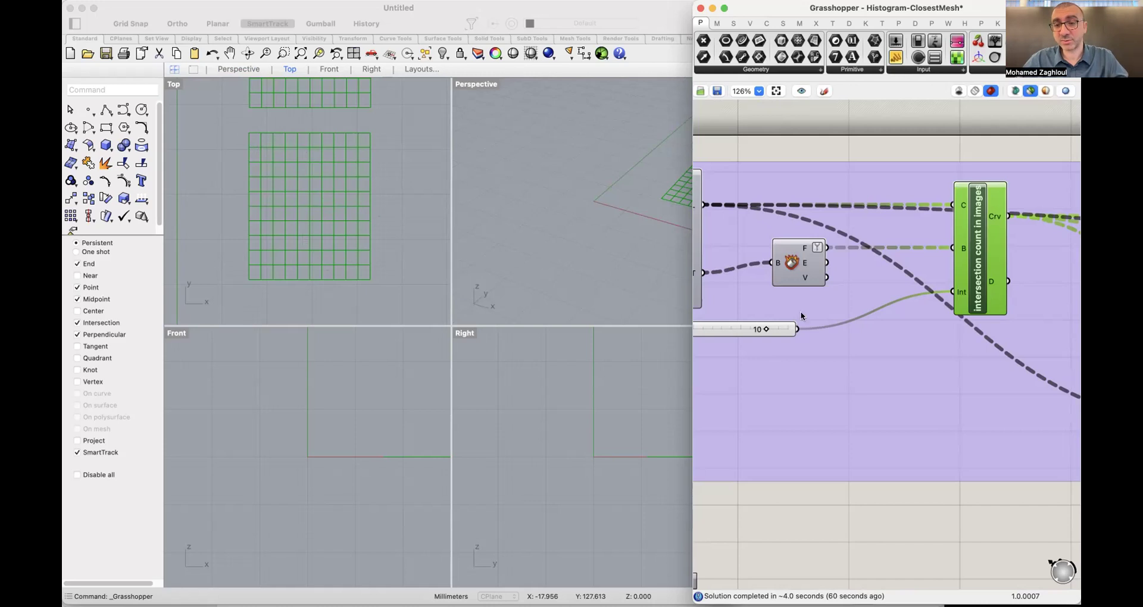
# Set the Integer slider feeding the intersection count in images cluster to 4 and check the cells in the Top viewport.
pyautogui.doubleClick(742, 325)
pyautogui.write('4')
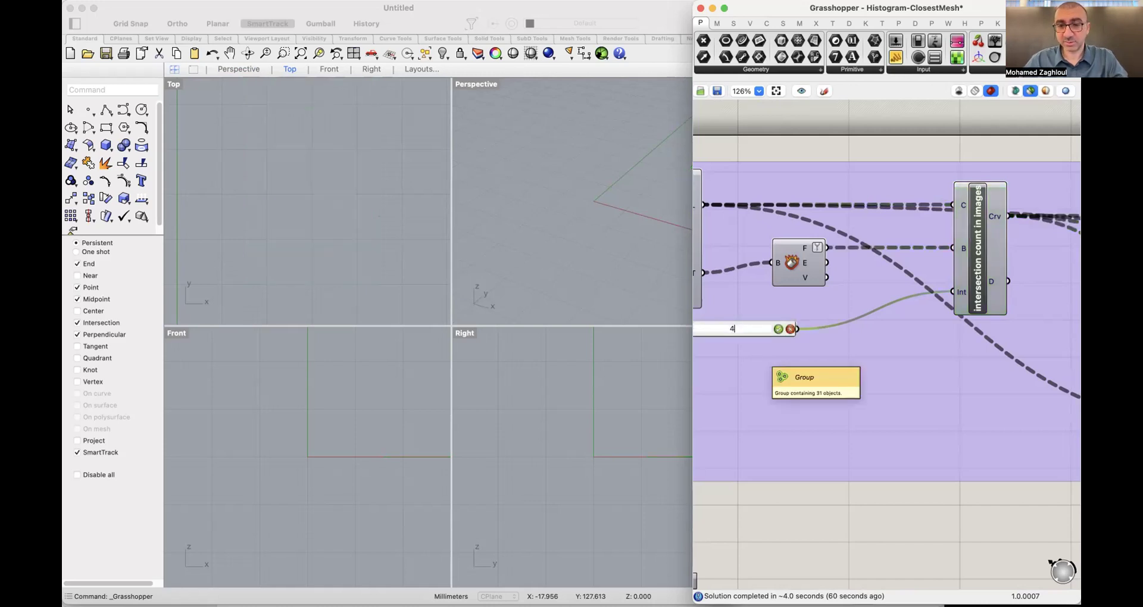
pyautogui.press('Return')
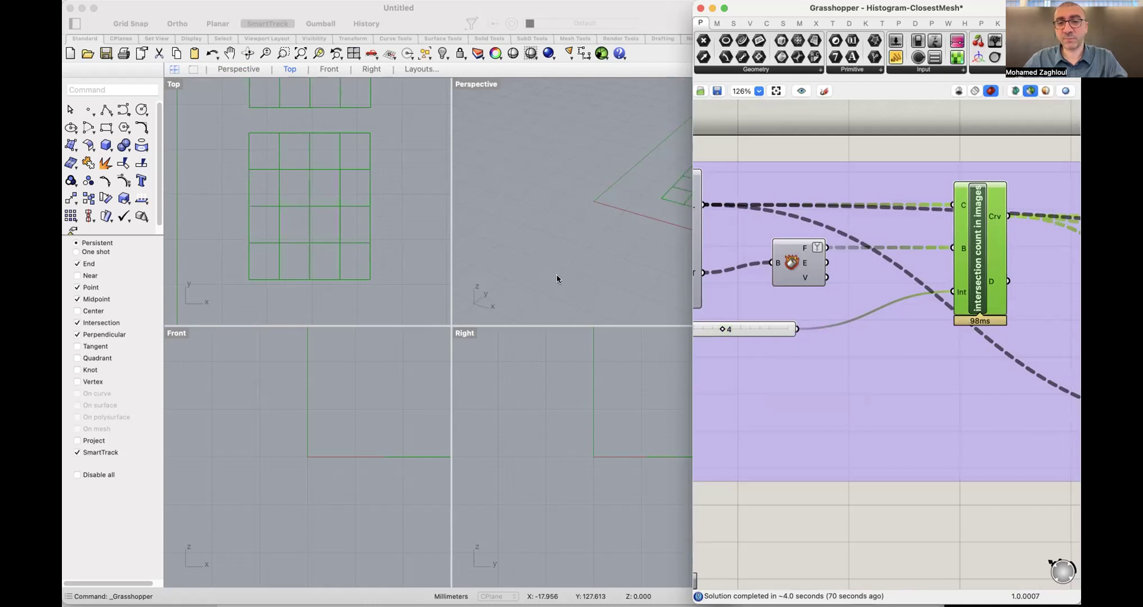
pyautogui.moveTo(960, 428); pyautogui.dragTo(704, 362)
pyautogui.scroll(5, 285, 161)
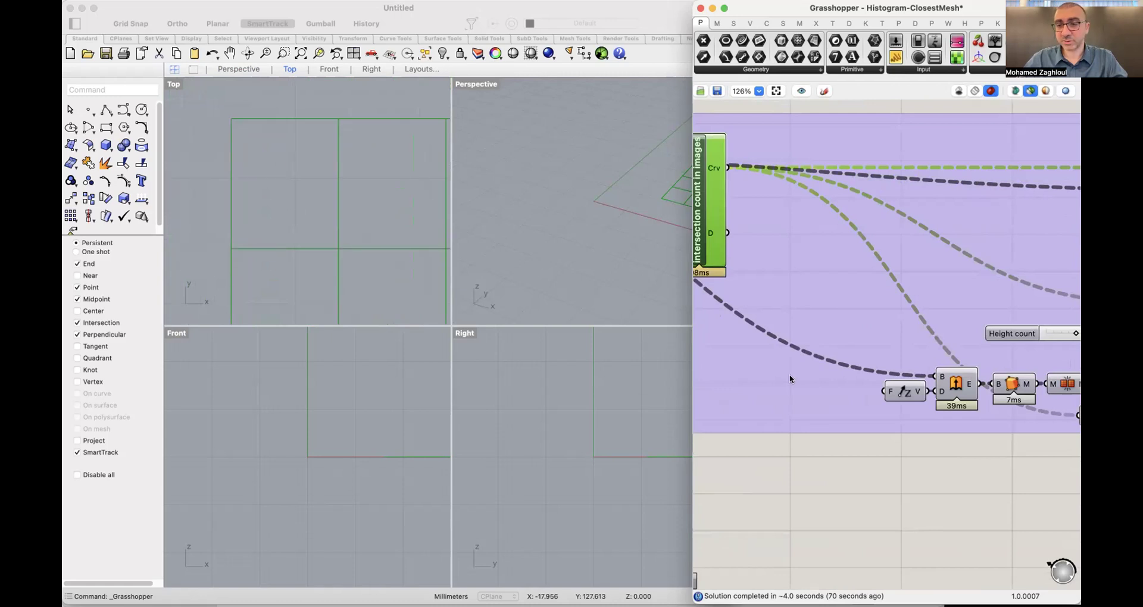
# Preview the mesh plane component fed by the Height count slider to examine how it subdivides each cell.
pyautogui.hscroll(5, 789, 378)
pyautogui.hscroll(5, 947, 357)
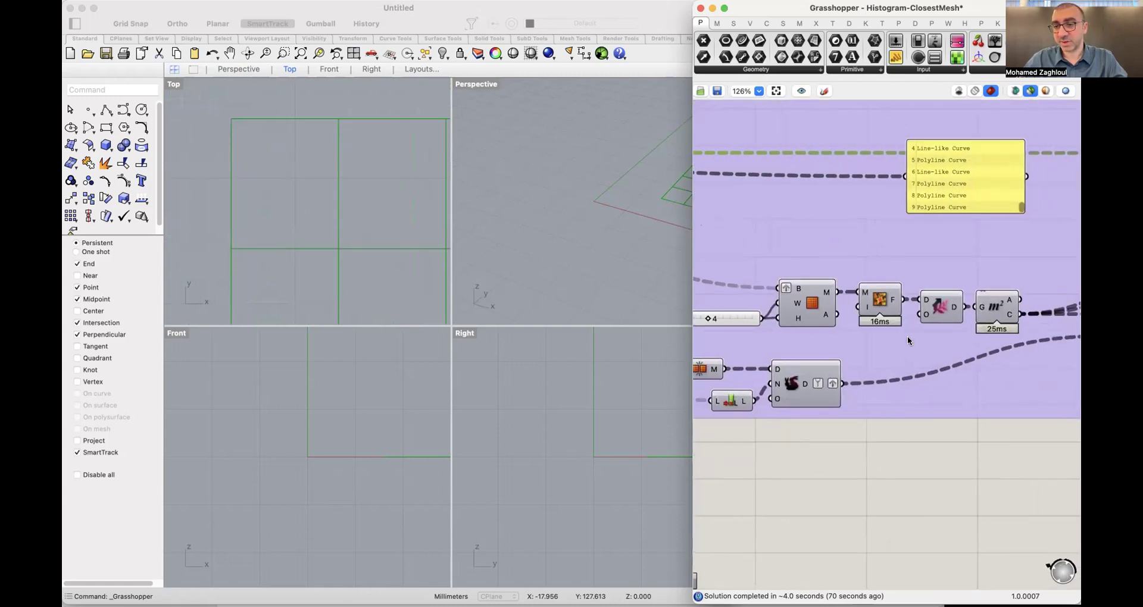
pyautogui.hscroll(-2, 735, 315)
pyautogui.click(811, 310)
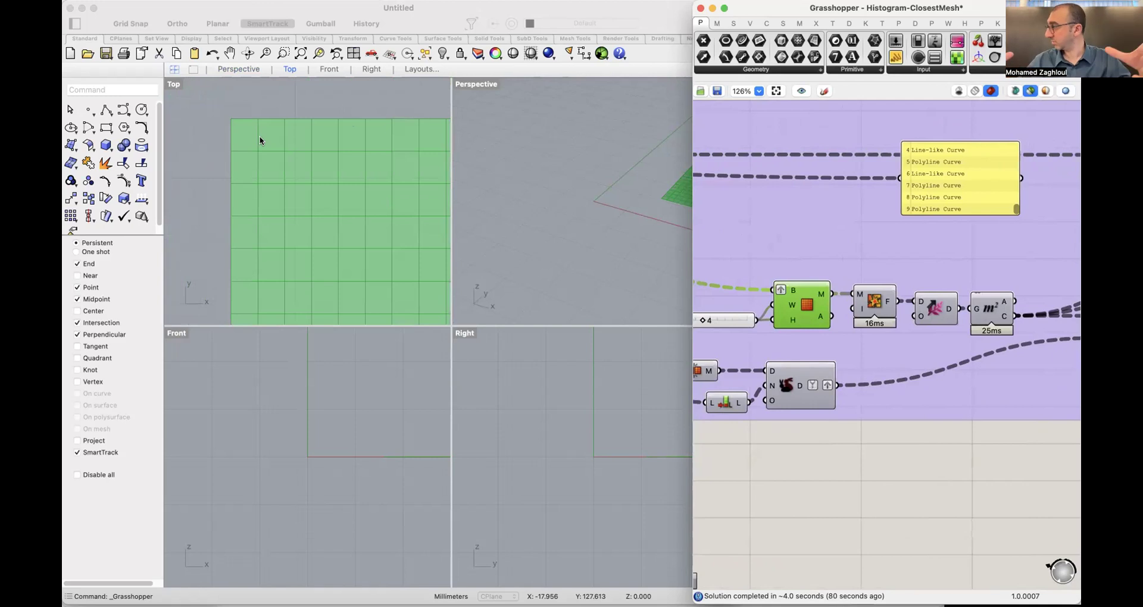
pyautogui.moveTo(357, 188); pyautogui.dragTo(293, 169)
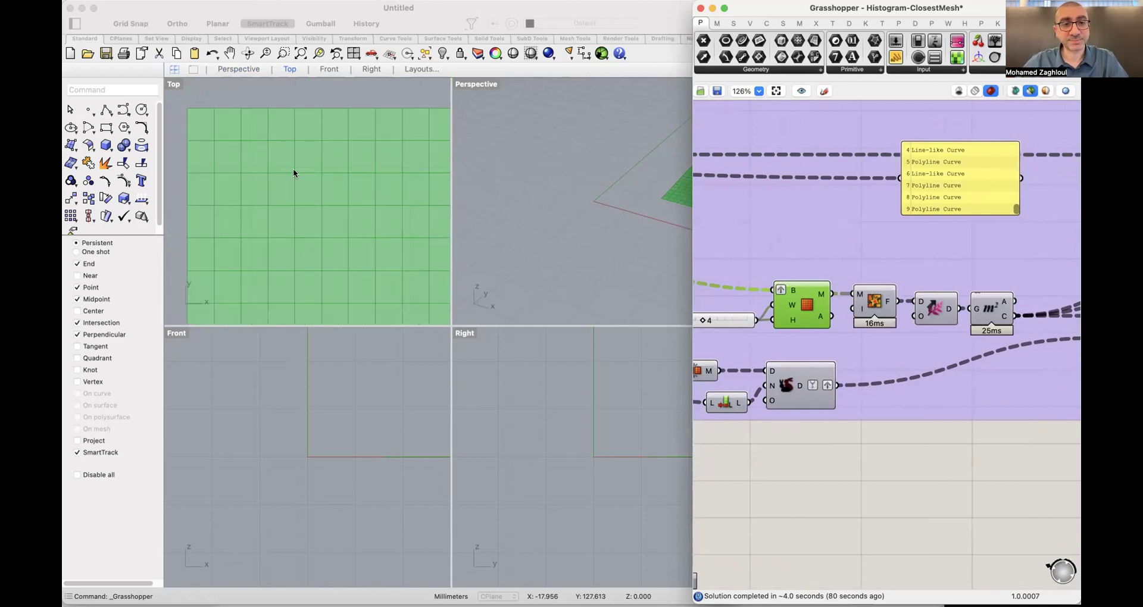
pyautogui.scroll(10, 828, 298)
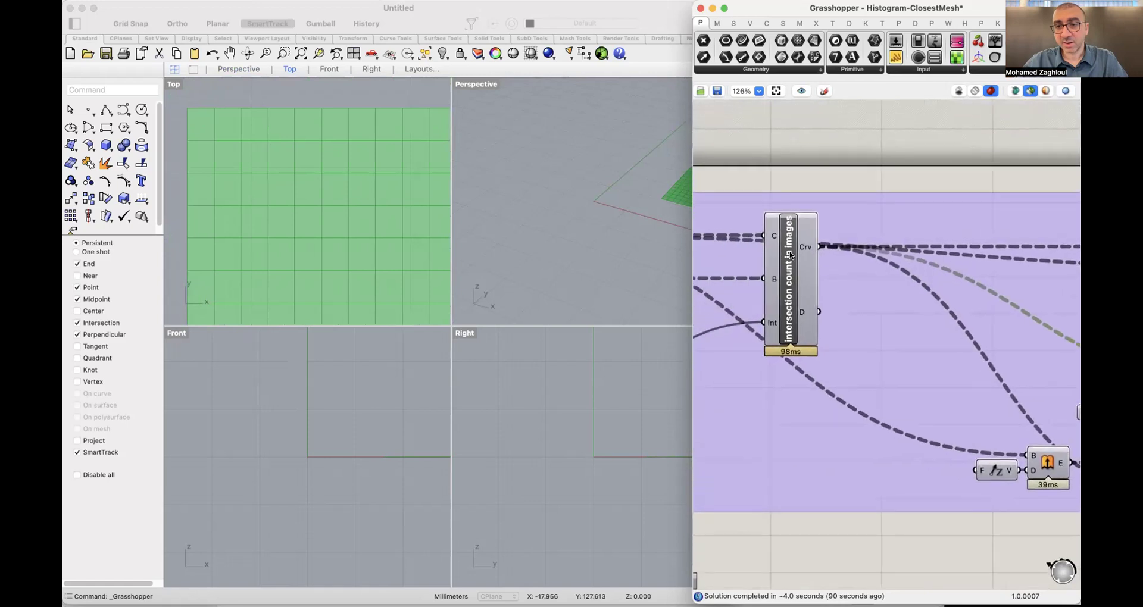
# Compare the cell outlines of the intersection count in images cluster with the subdivided grid of the mesh plane component.
pyautogui.click(792, 255)
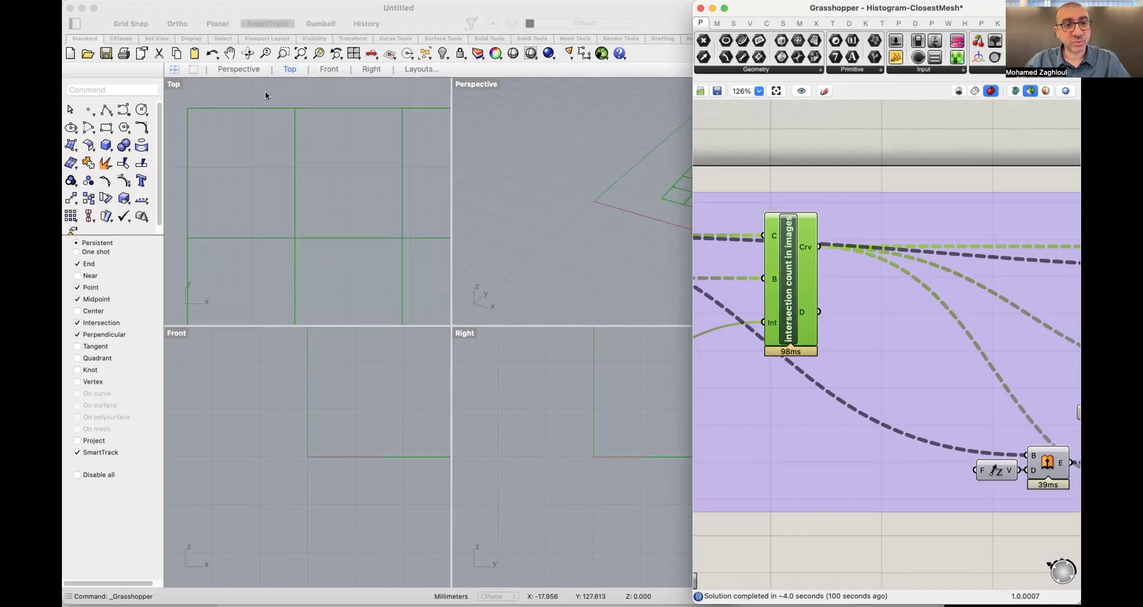
pyautogui.moveTo(936, 347); pyautogui.dragTo(791, 297)
pyautogui.moveTo(966, 367); pyautogui.dragTo(832, 344)
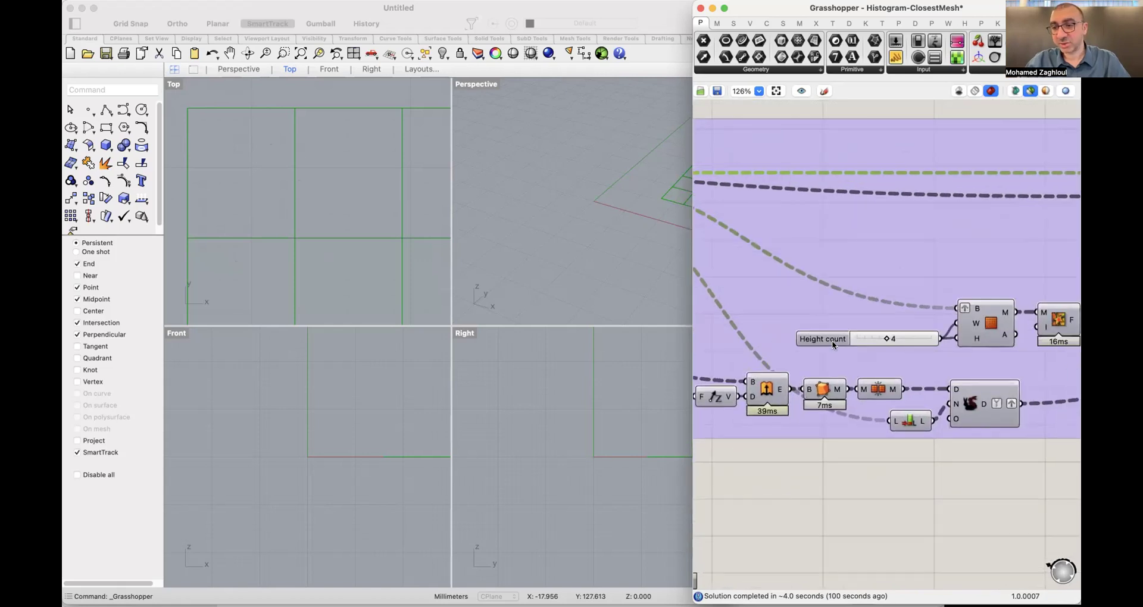
pyautogui.click(999, 323)
pyautogui.moveTo(742, 243); pyautogui.dragTo(806, 263)
pyautogui.moveTo(1022, 299); pyautogui.dragTo(860, 290)
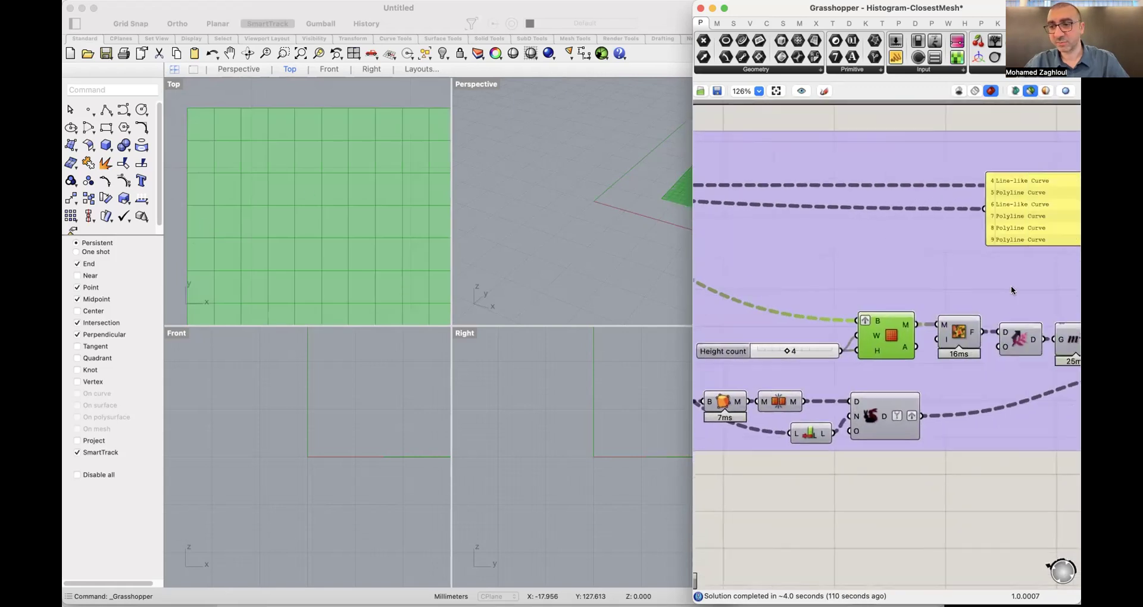
# Preview the Area component's centroids together with the mesh plane grid and the Mesh Closest Point component's points.
pyautogui.hscroll(5, 1011, 288)
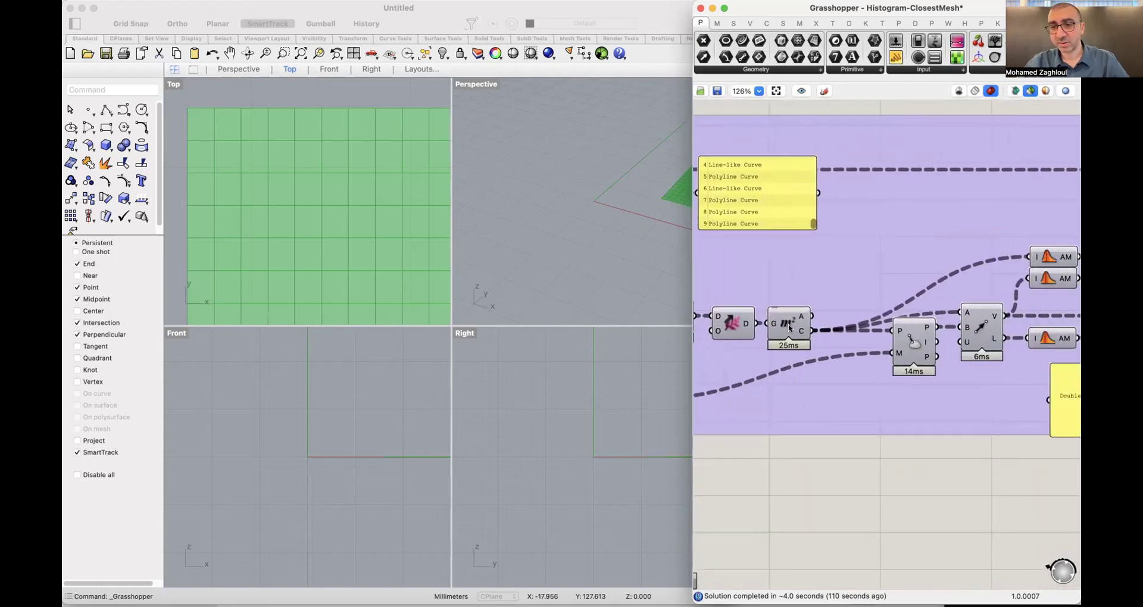
pyautogui.hscroll(5, 916, 373)
pyautogui.hscroll(2, 879, 319)
pyautogui.hscroll(-5, 937, 327)
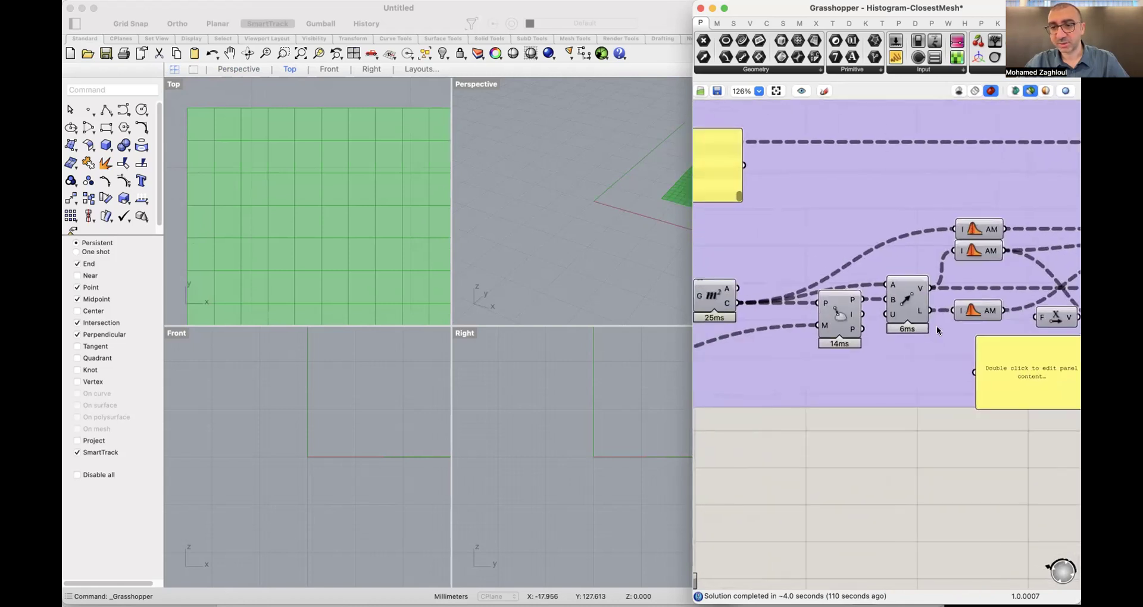
pyautogui.click(718, 297)
pyautogui.hscroll(-2, 835, 296)
pyautogui.hscroll(-2, 836, 295)
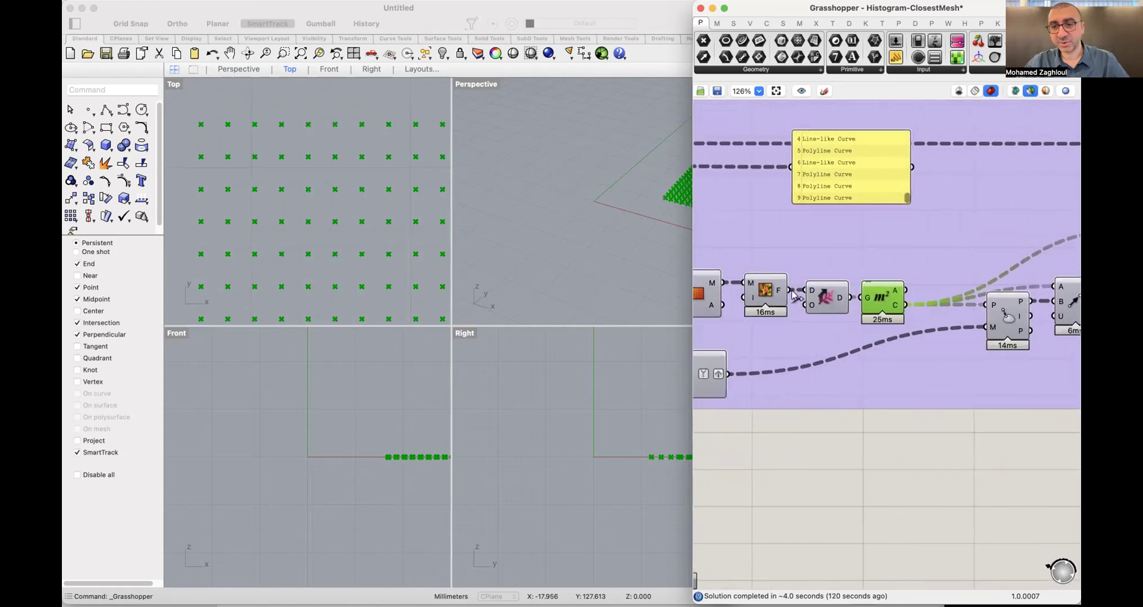
pyautogui.keyDown('shift'); pyautogui.click(707, 288); pyautogui.keyUp('shift')
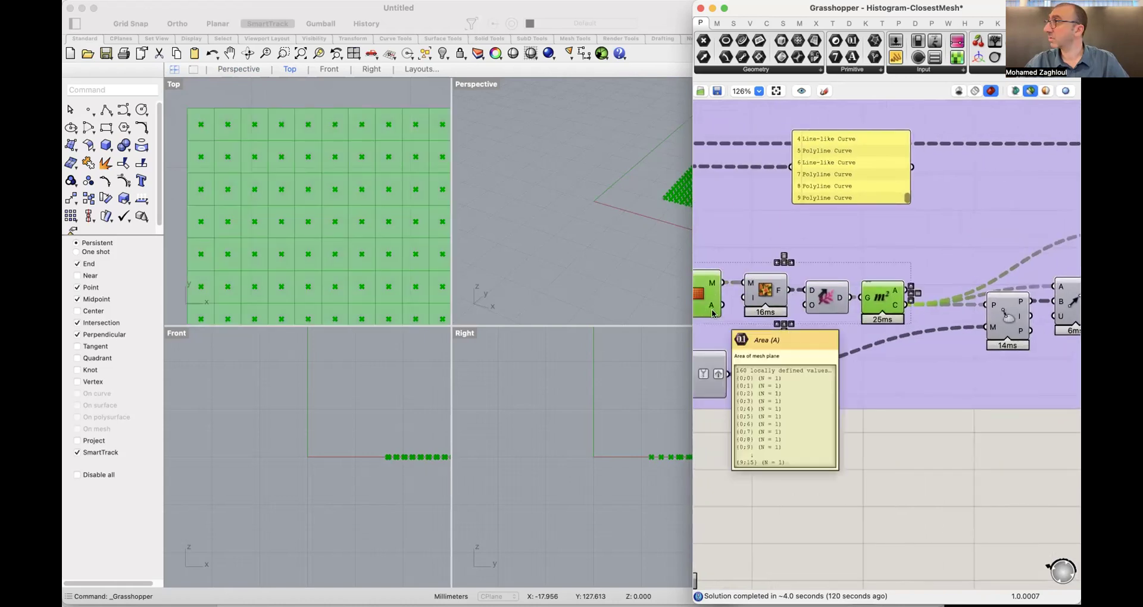
pyautogui.hscroll(4, 937, 238)
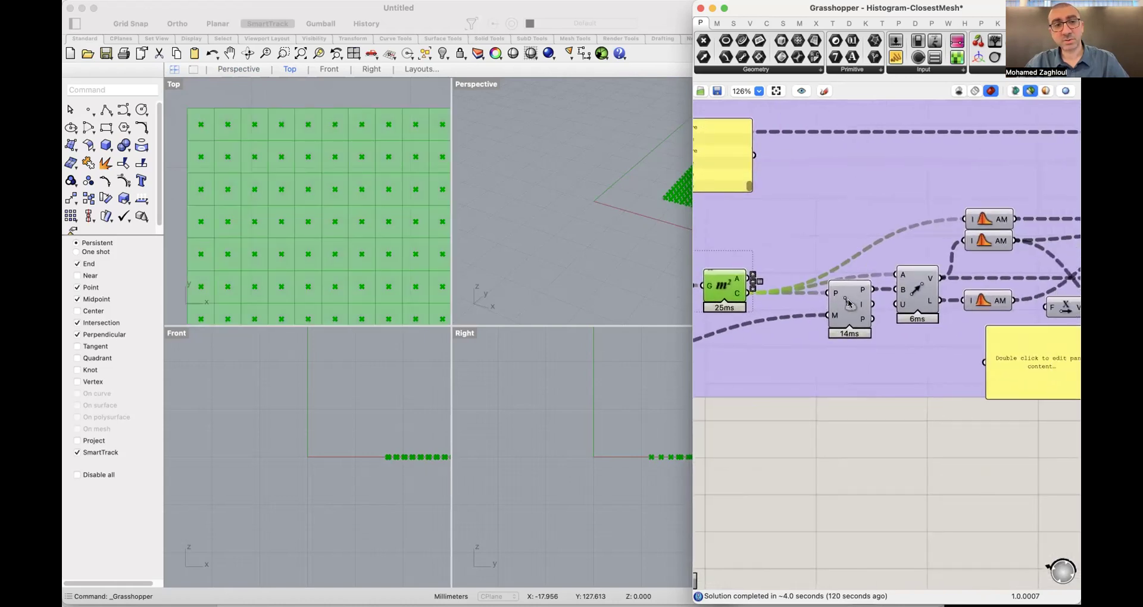
pyautogui.keyDown('shift'); pyautogui.click(848, 304); pyautogui.keyUp('shift')
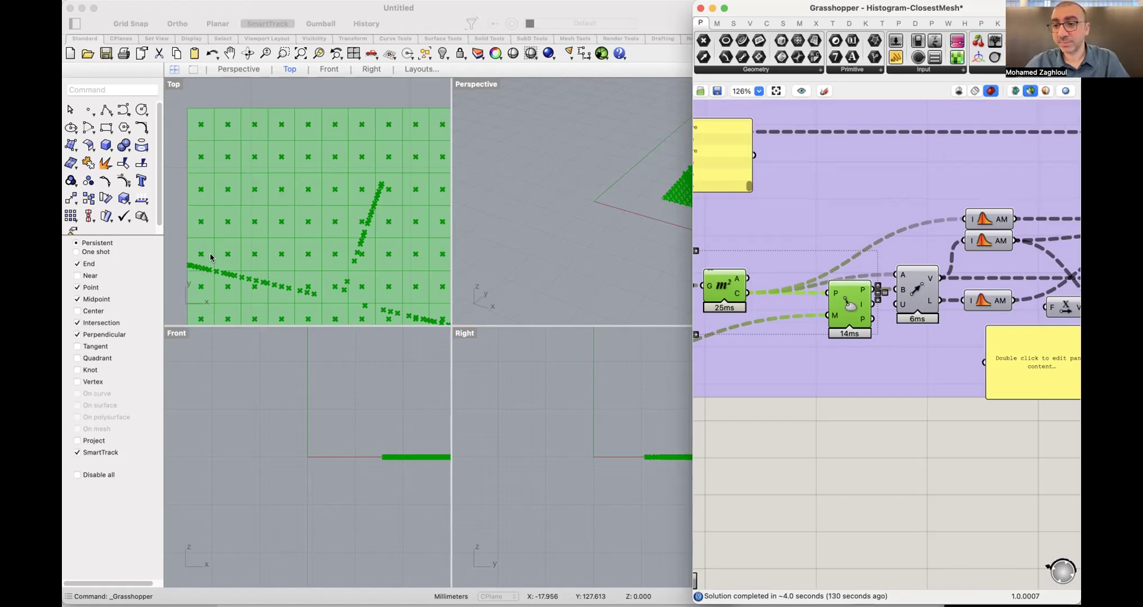
# Delete the panel covering the XY plane component and place a new empty panel below the averaging components.
pyautogui.hscroll(5, 881, 250)
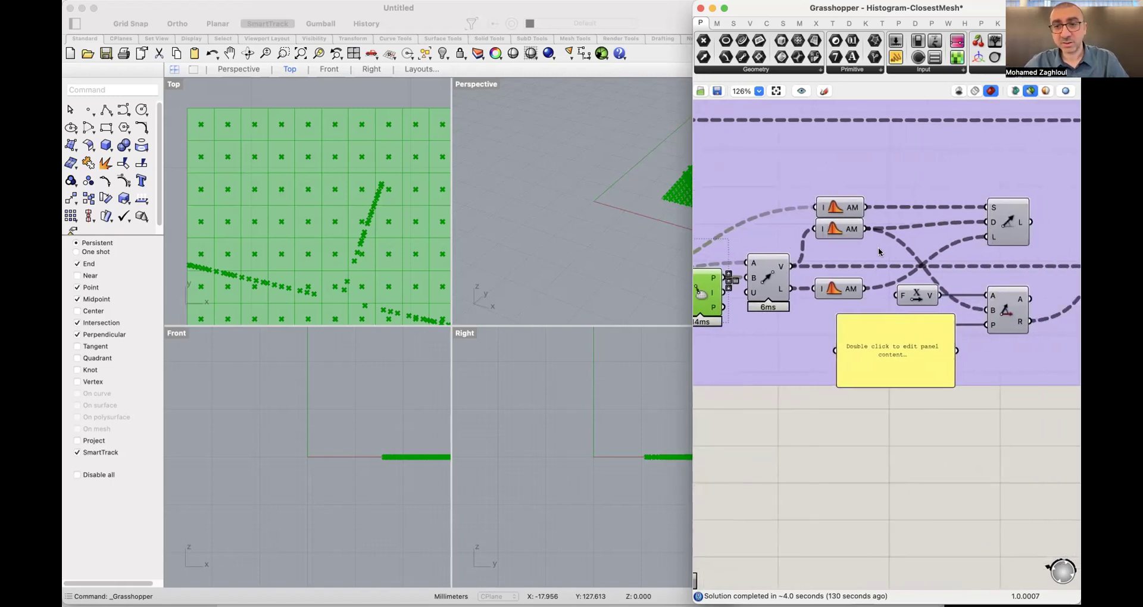
pyautogui.hscroll(2, 893, 248)
pyautogui.hscroll(2, 896, 256)
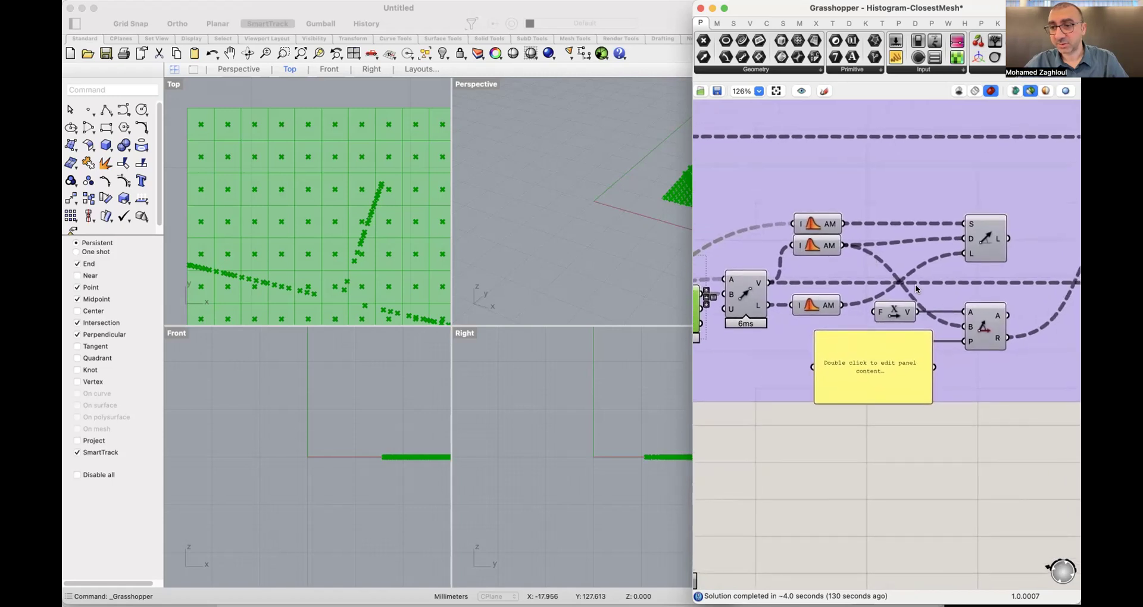
pyautogui.hscroll(2, 959, 295)
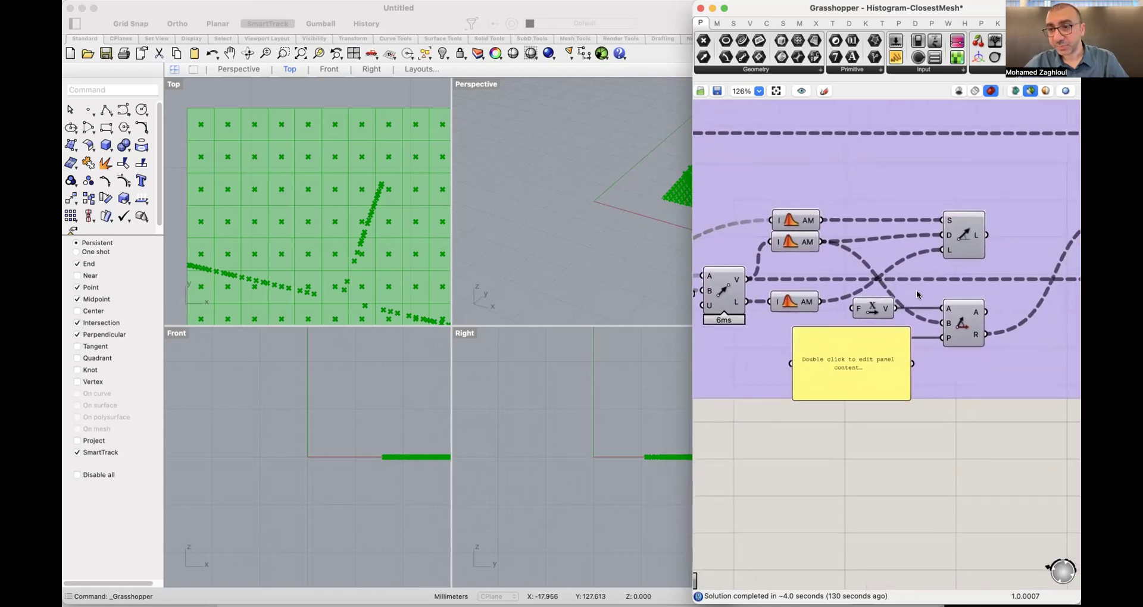
pyautogui.moveTo(880, 362); pyautogui.dragTo(876, 443)
pyautogui.press('Delete')
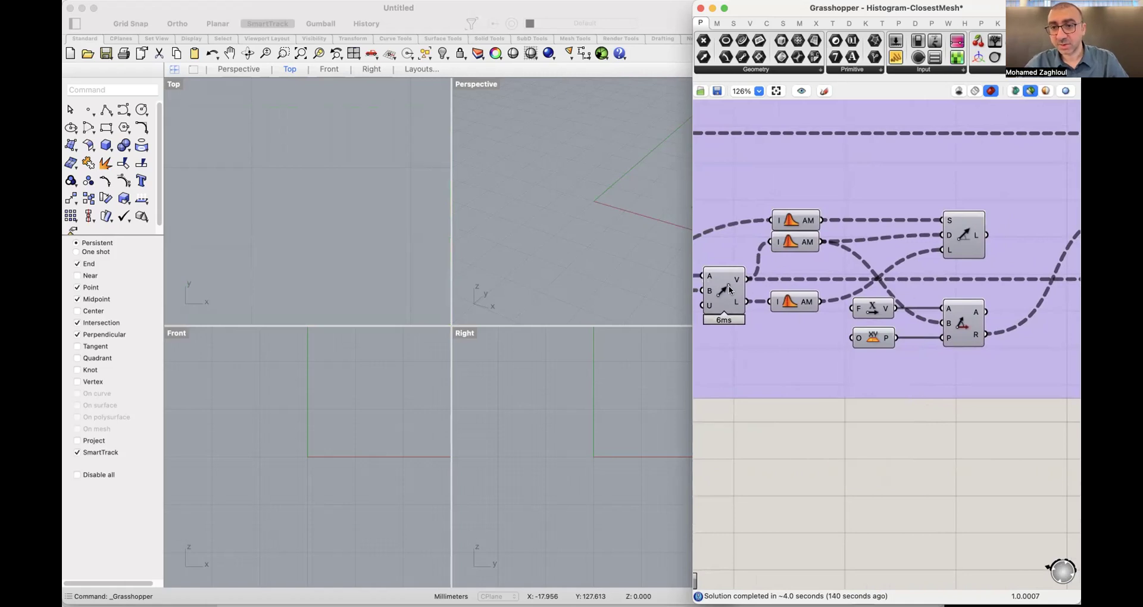
pyautogui.moveTo(897, 59); pyautogui.dragTo(824, 386)
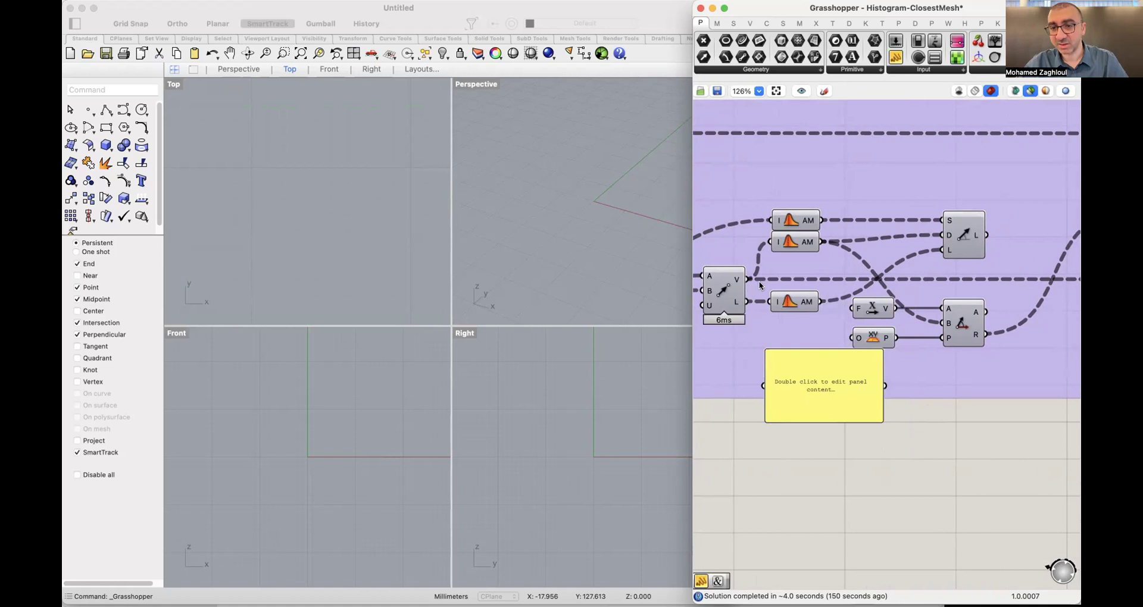
# Preview the Line SDL component's averaged lines, and add a two-point Line component below the averaging components.
pyautogui.click(966, 238)
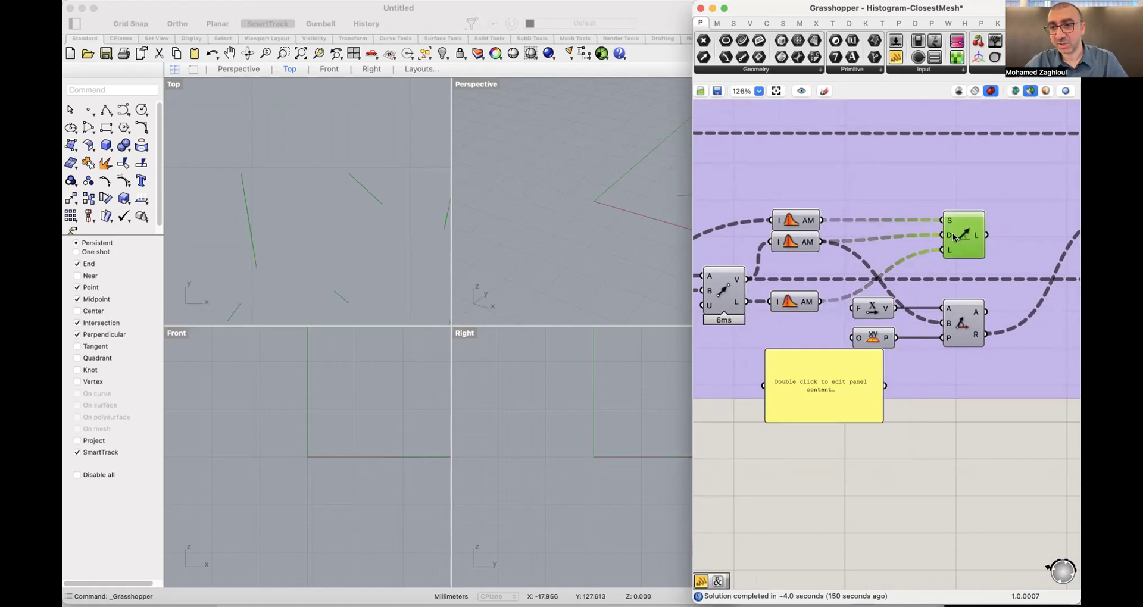
pyautogui.doubleClick(844, 470)
pyautogui.write('vector')
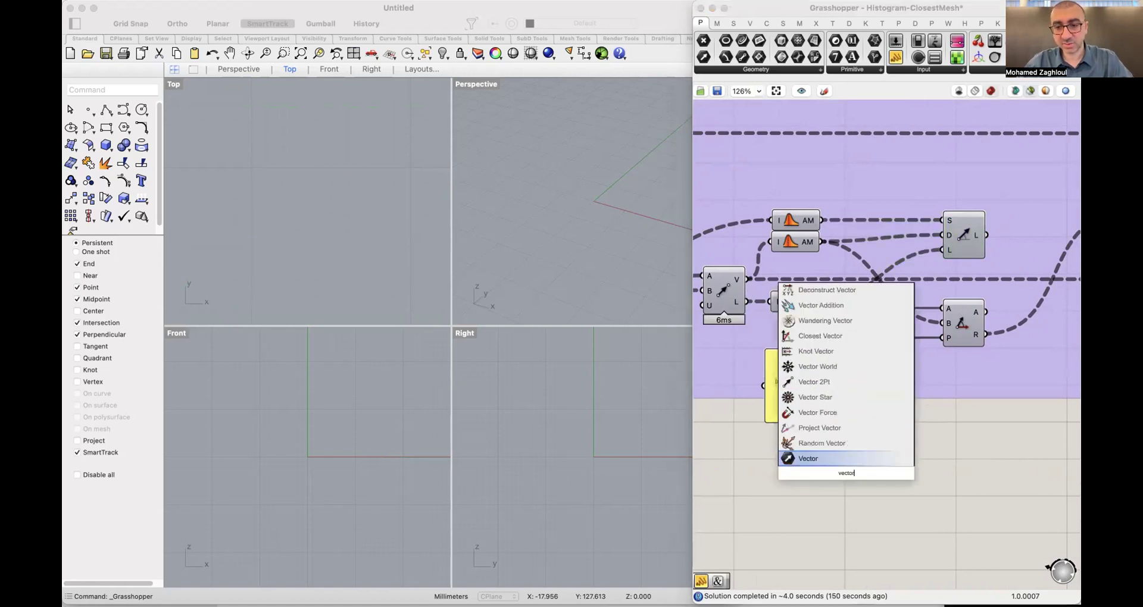
pyautogui.press('BackSpace')
pyautogui.press('BackSpace')
pyautogui.press('BackSpace')
pyautogui.press('BackSpace')
pyautogui.write('line')
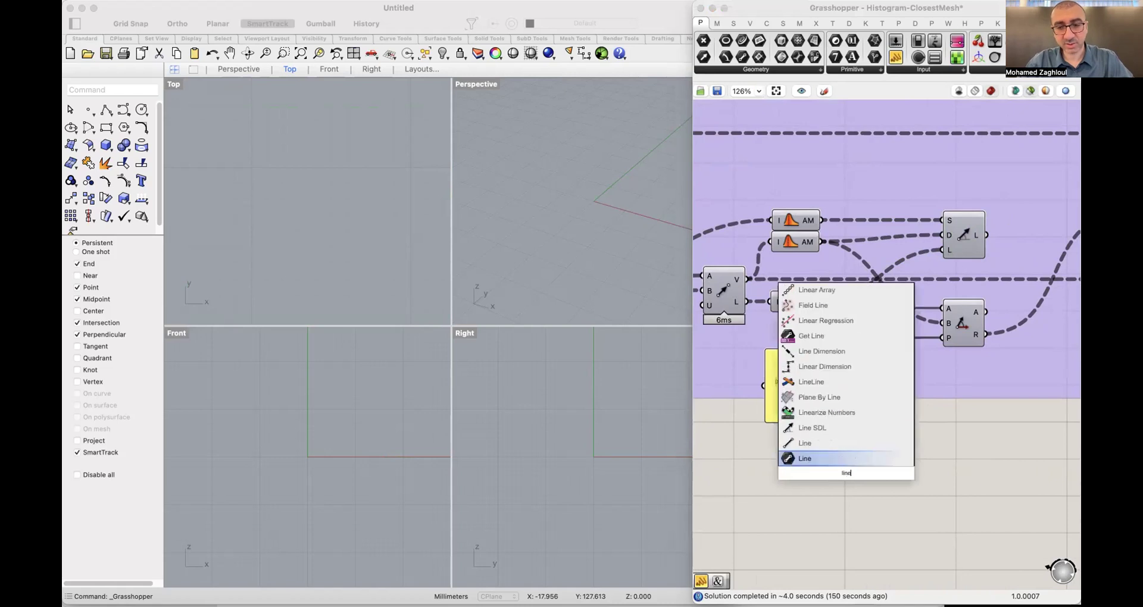
pyautogui.click(817, 439)
pyautogui.moveTo(841, 473); pyautogui.dragTo(792, 340)
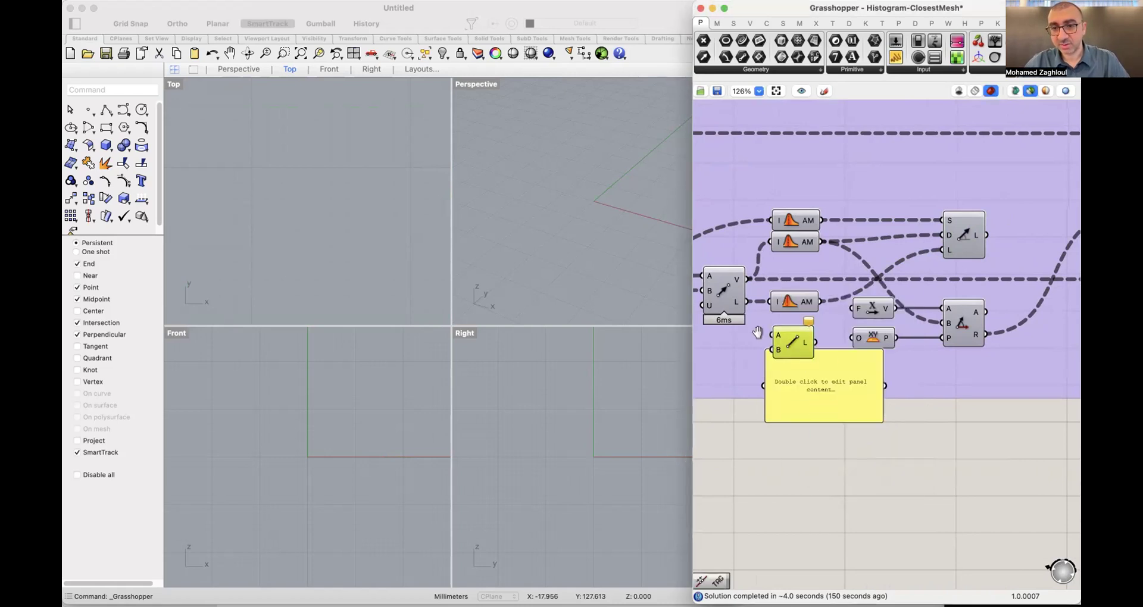
# Connect the Area centroids to the Line component's A input and the Mesh Closest Point's points to its B input.
pyautogui.hscroll(-10, 833, 333)
pyautogui.moveTo(753, 310)
pyautogui.mouseDown()
pyautogui.moveTo(969, 350)
pyautogui.moveTo(942, 383)
pyautogui.mouseUp()
pyautogui.moveTo(876, 306); pyautogui.dragTo(922, 384)
pyautogui.scroll(-6, 344, 230)
pyautogui.scroll(2, 345, 229)
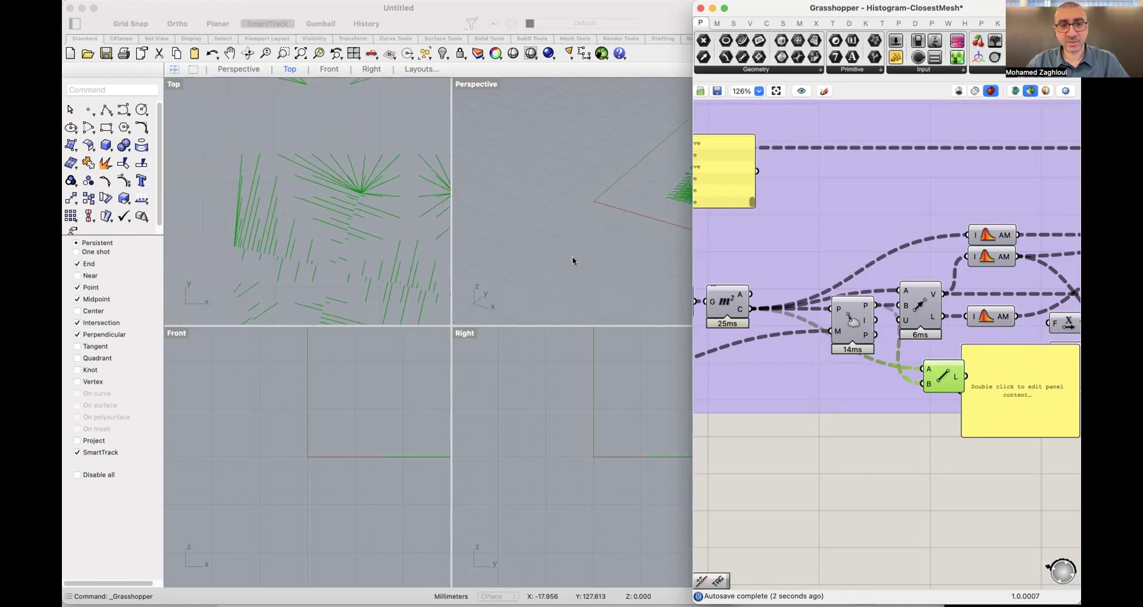
# Preview the mesh plane grid and the source Curve parameter together with the new Line component's lines.
pyautogui.moveTo(786, 260); pyautogui.dragTo(903, 260)
pyautogui.moveTo(734, 294); pyautogui.dragTo(830, 292)
pyautogui.click(751, 289)
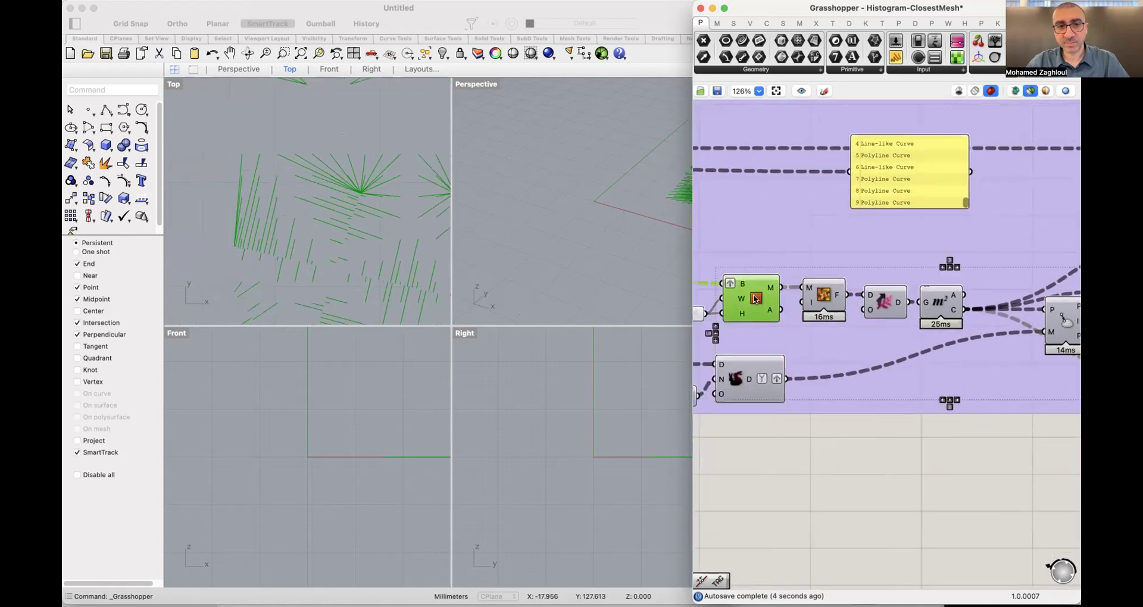
pyautogui.hscroll(-15, 782, 237)
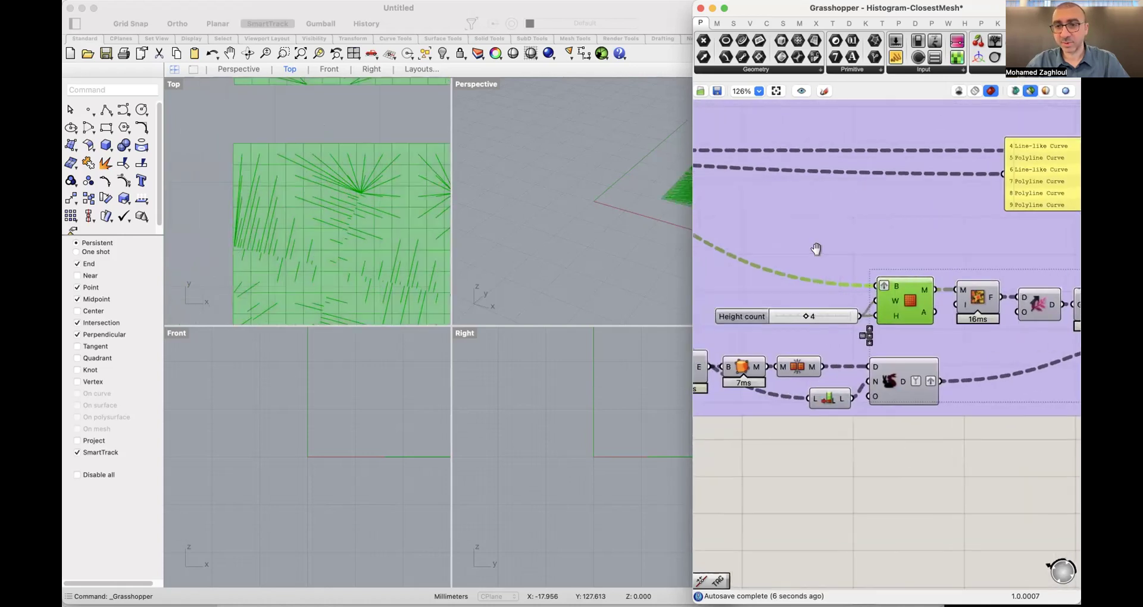
pyautogui.scroll(8, 816, 247)
pyautogui.hscroll(-10, 910, 276)
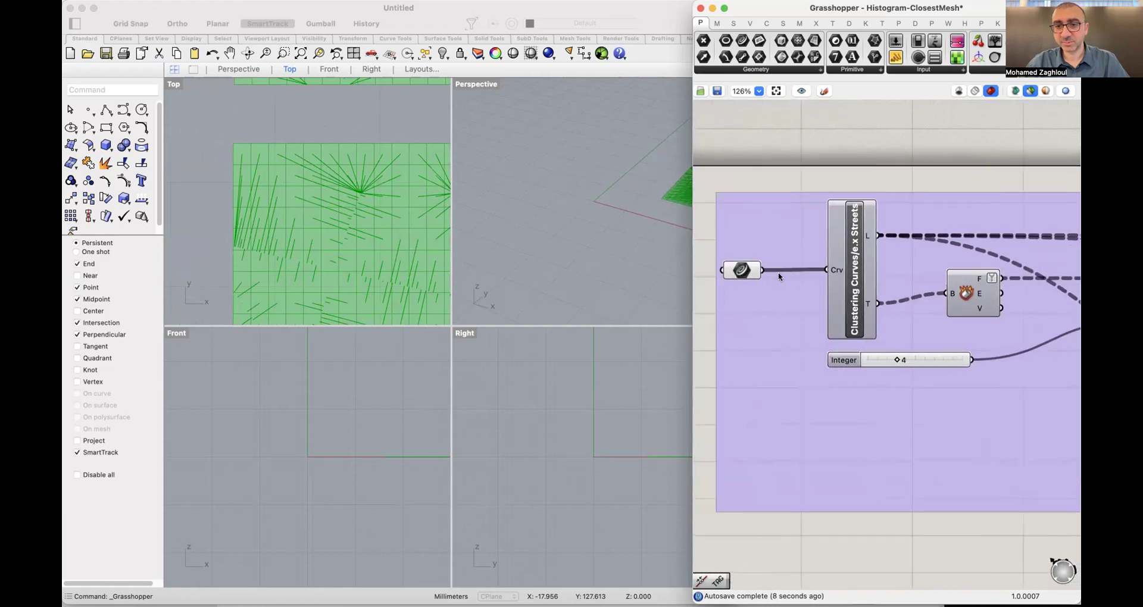
pyautogui.click(738, 272)
pyautogui.moveTo(336, 241); pyautogui.dragTo(292, 190)
pyautogui.scroll(2, 291, 188)
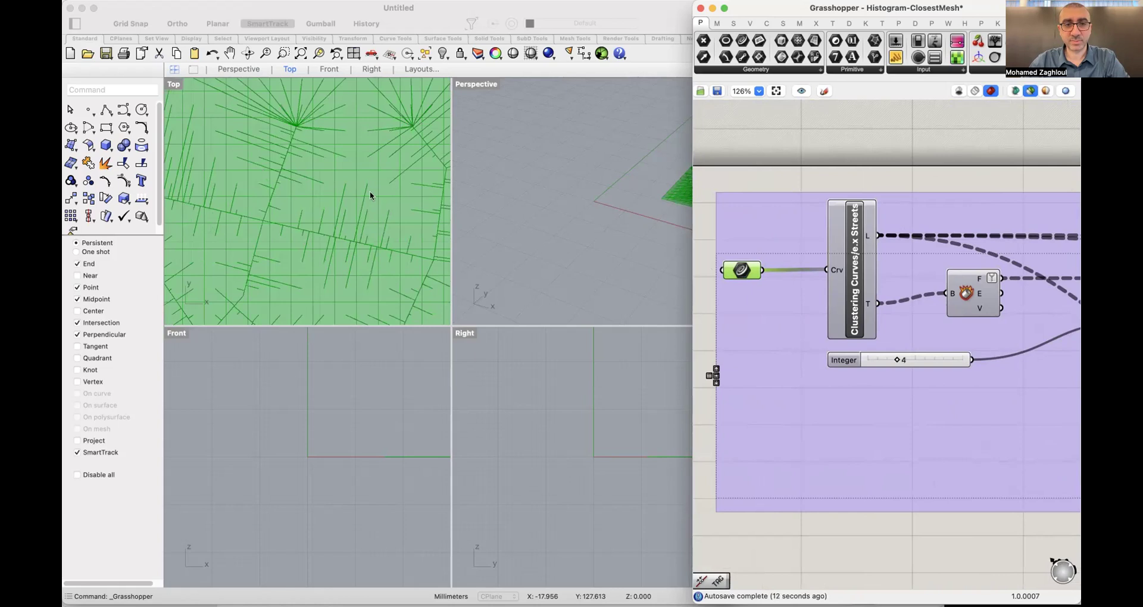
# Maximize the Top viewport and frame a whole tile of connection lines over the grid and street curves.
pyautogui.doubleClick(177, 84)
pyautogui.scroll(3, 427, 283)
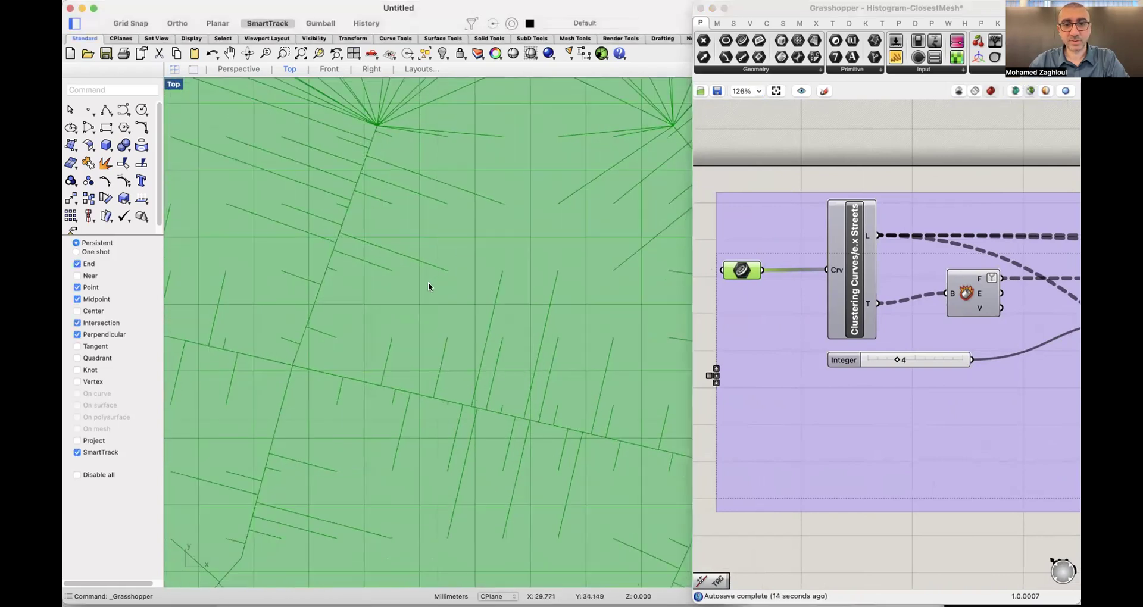
pyautogui.scroll(-5, 428, 284)
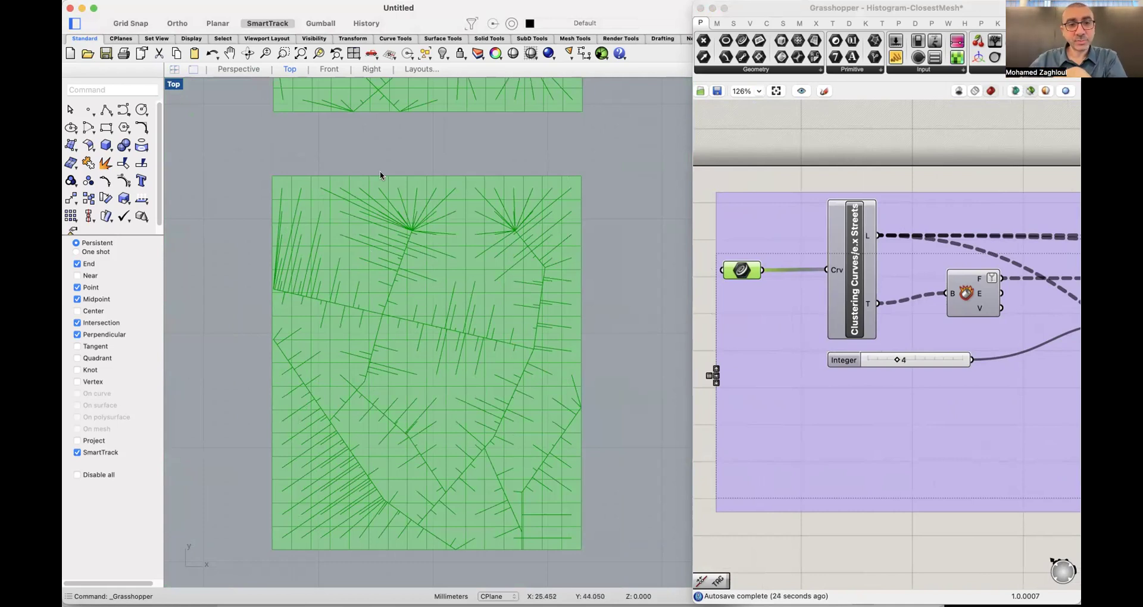
# Preview only the Line SDL component to examine the averaged line of each cell in the Top viewport.
pyautogui.moveTo(970, 358); pyautogui.dragTo(877, 379)
pyautogui.moveTo(1047, 375)
pyautogui.mouseDown()
pyautogui.moveTo(959, 373)
pyautogui.moveTo(870, 343)
pyautogui.mouseUp()
pyautogui.hscroll(10, 870, 342)
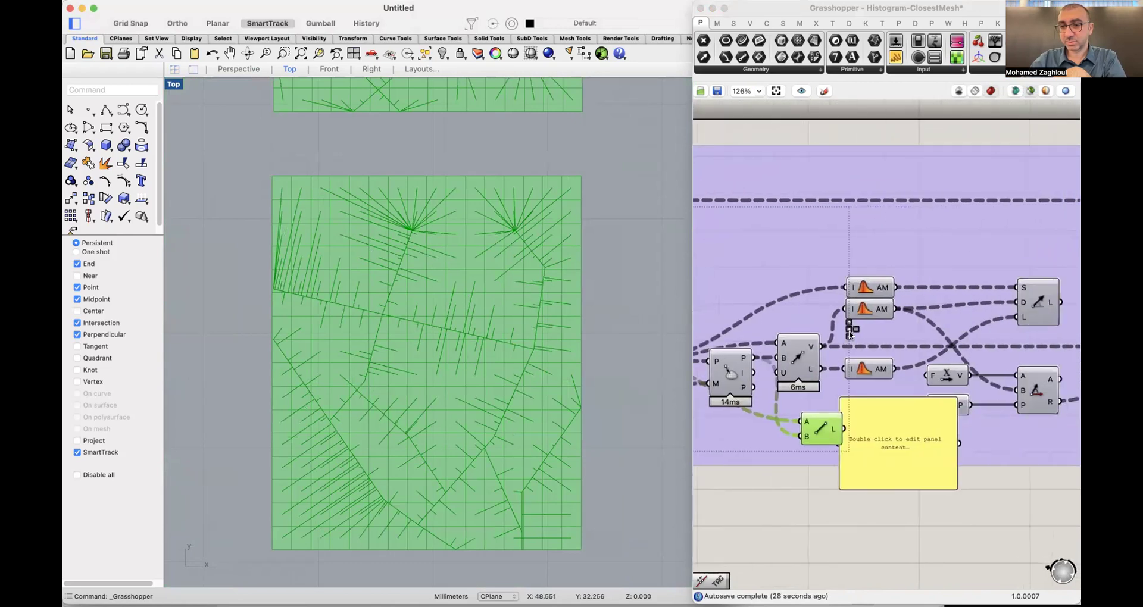
pyautogui.moveTo(738, 332); pyautogui.dragTo(745, 331)
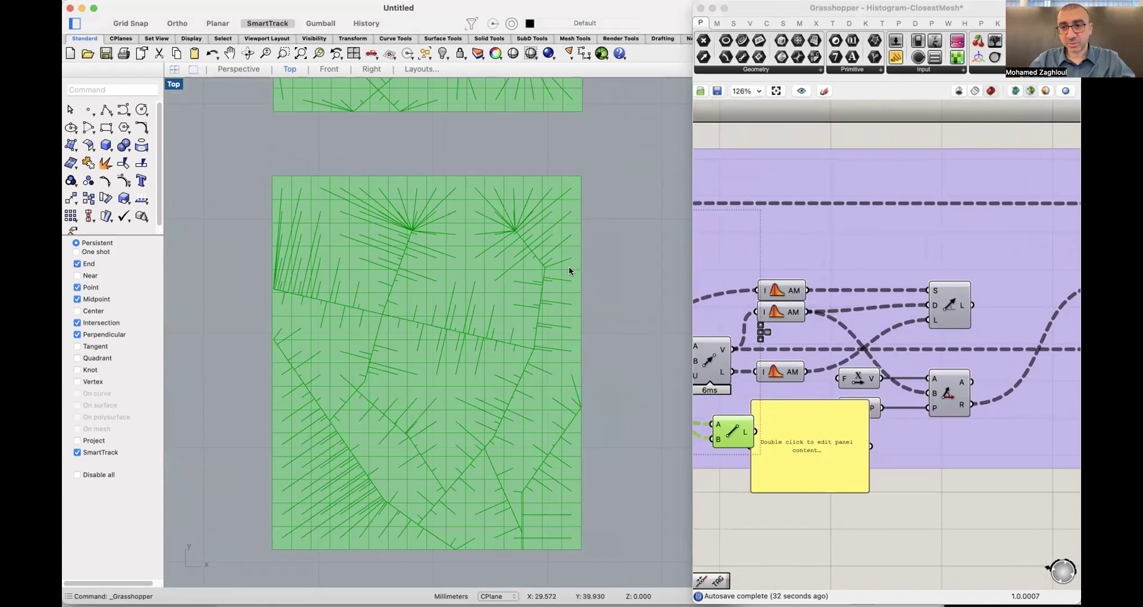
pyautogui.click(950, 308)
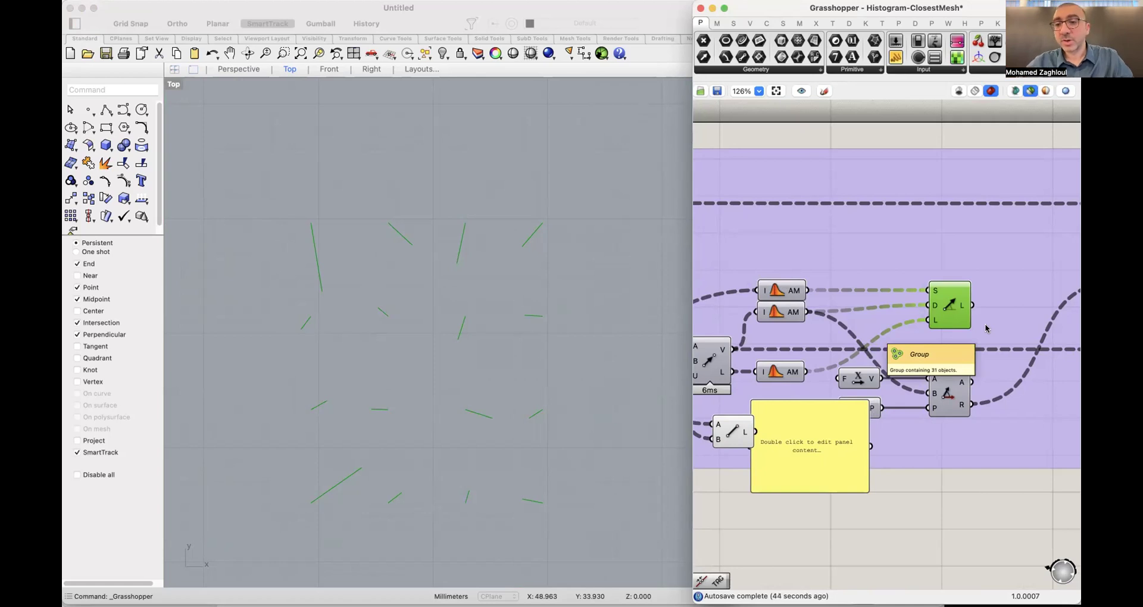
# Move the empty panel below the Angle component and connect the Angle's R output to it.
pyautogui.moveTo(789, 327); pyautogui.dragTo(813, 330)
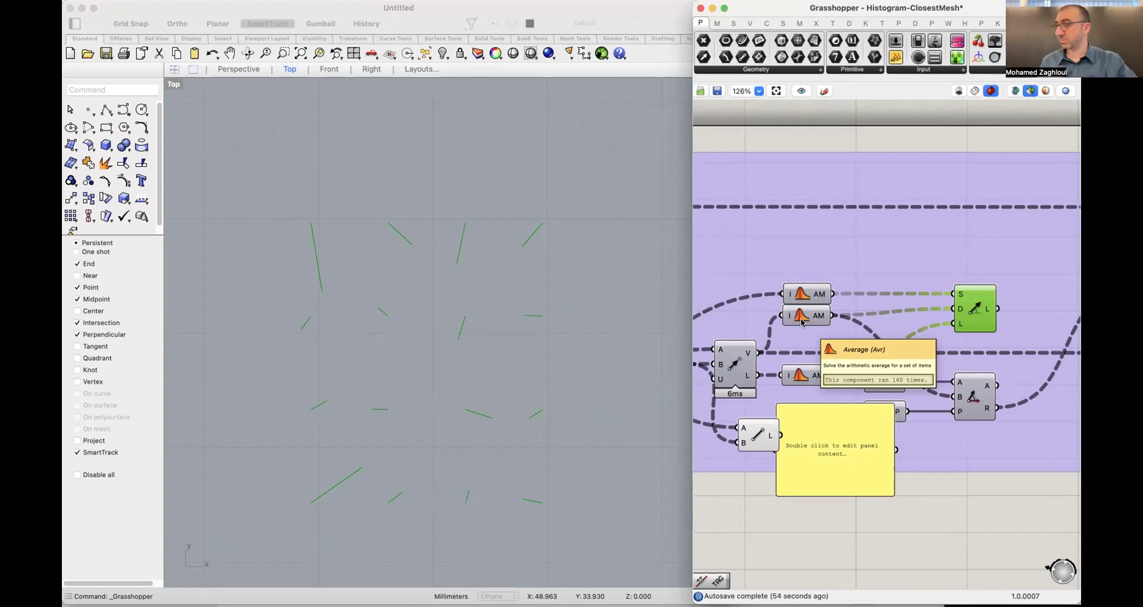
pyautogui.scroll(-3, 907, 353)
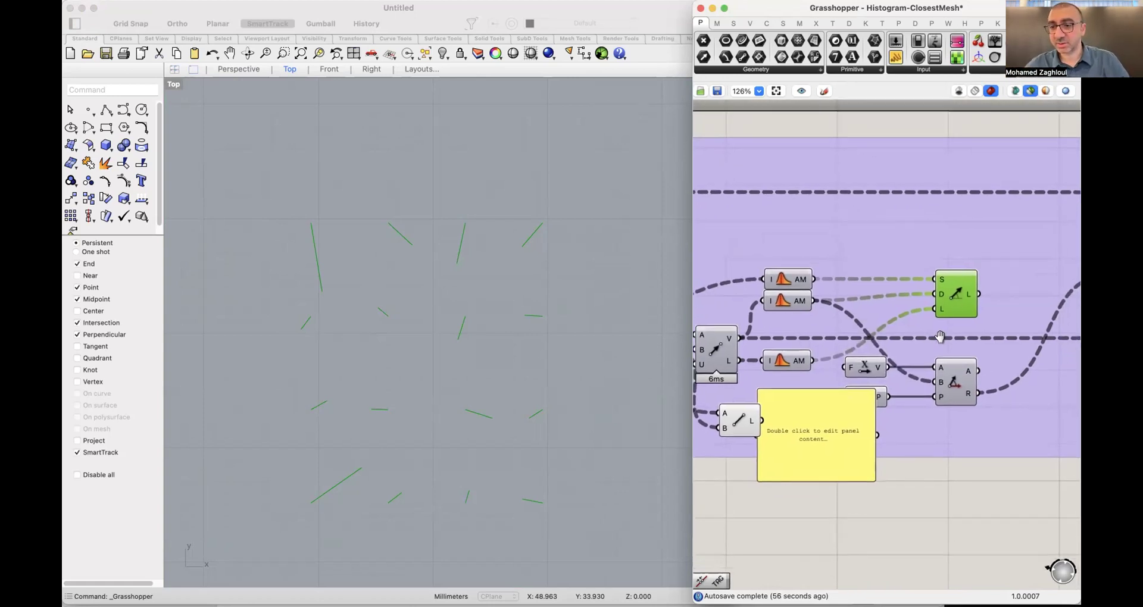
pyautogui.moveTo(834, 449); pyautogui.dragTo(870, 519)
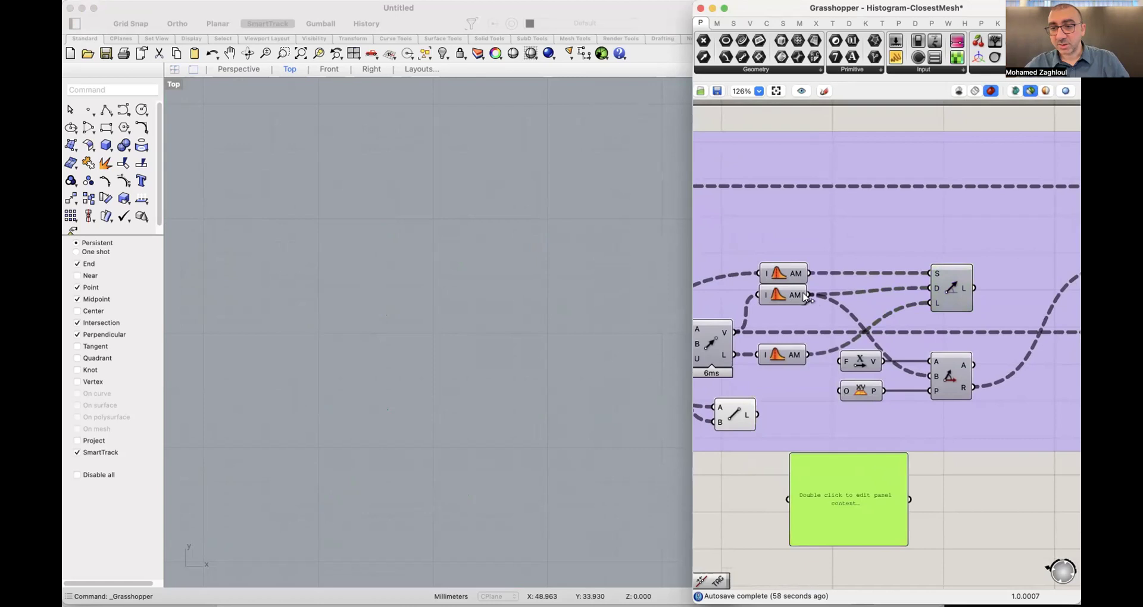
pyautogui.moveTo(872, 480); pyautogui.dragTo(923, 434)
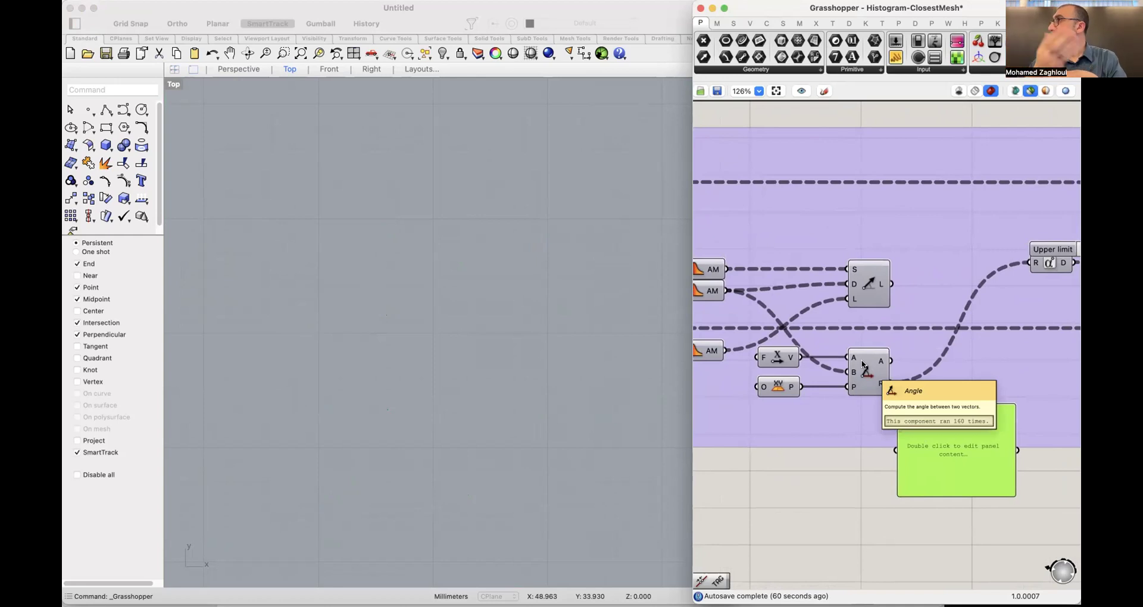
pyautogui.moveTo(894, 384); pyautogui.dragTo(895, 451)
# Enlarge the panel so the angle values of all sixteen cells in branch 0 can be read together.
pyautogui.scroll(-3, 976, 516)
pyautogui.moveTo(988, 410); pyautogui.dragTo(1029, 606)
pyautogui.scroll(1, 926, 419)
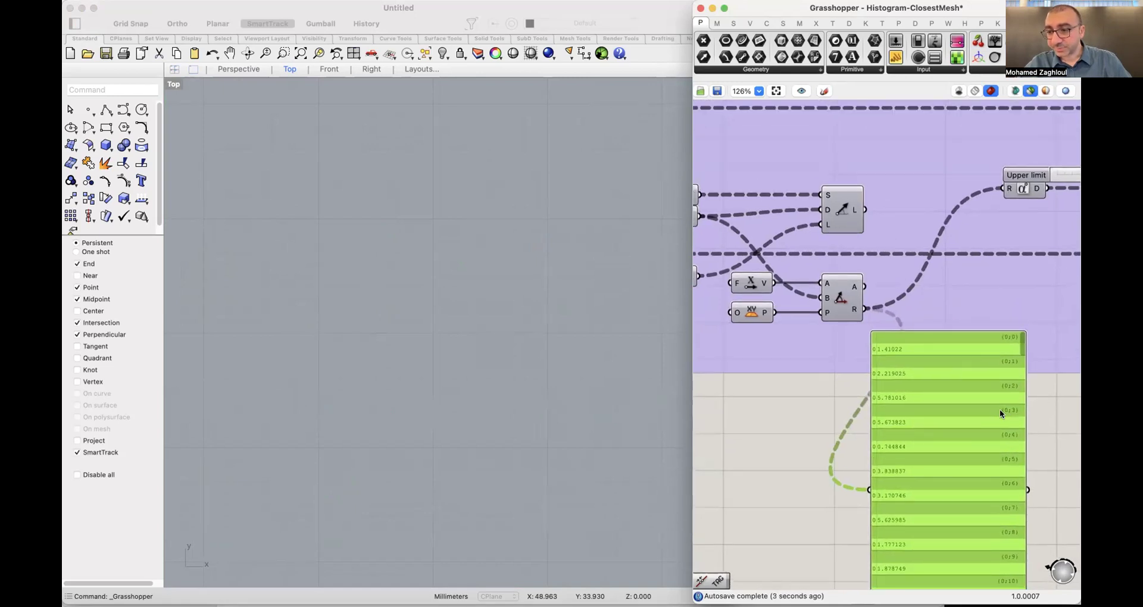
pyautogui.scroll(-4, 999, 409)
pyautogui.hscroll(3, 985, 361)
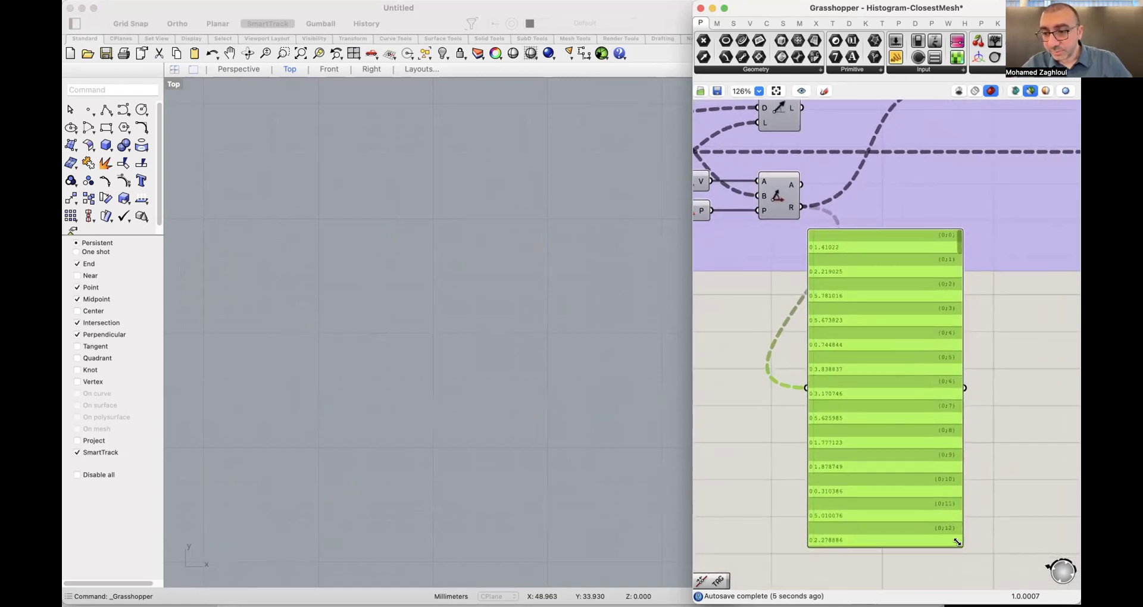
pyautogui.moveTo(956, 541); pyautogui.dragTo(1043, 586)
pyautogui.scroll(-3, 1000, 396)
pyautogui.hscroll(3, 1000, 395)
pyautogui.scroll(1, 965, 279)
pyautogui.hscroll(3, 952, 294)
pyautogui.scroll(-1, 951, 293)
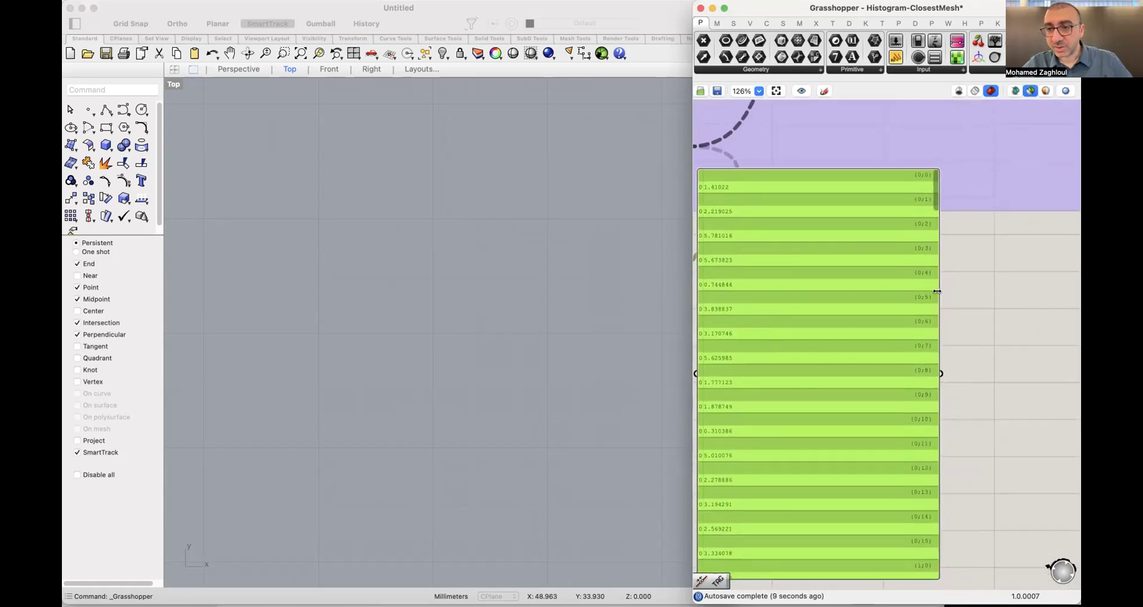
pyautogui.moveTo(937, 291); pyautogui.dragTo(891, 291)
pyautogui.scroll(-2, 912, 272)
pyautogui.hscroll(-3, 912, 273)
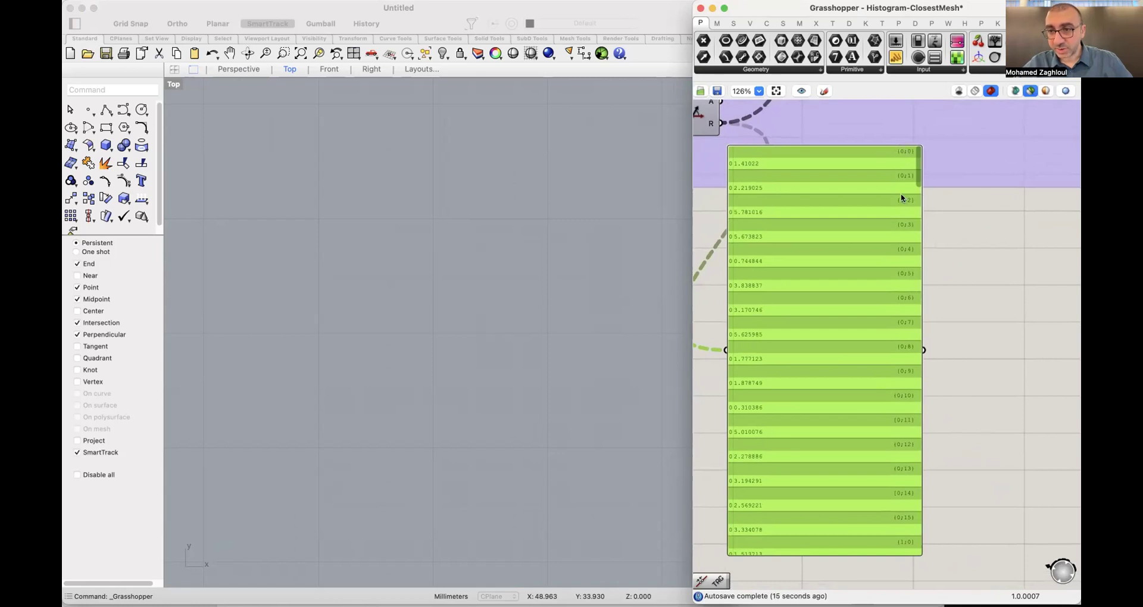
# Sketch a small box around the {0;0} path in the panel and a short line under {0;15}.
pyautogui.click(824, 91)
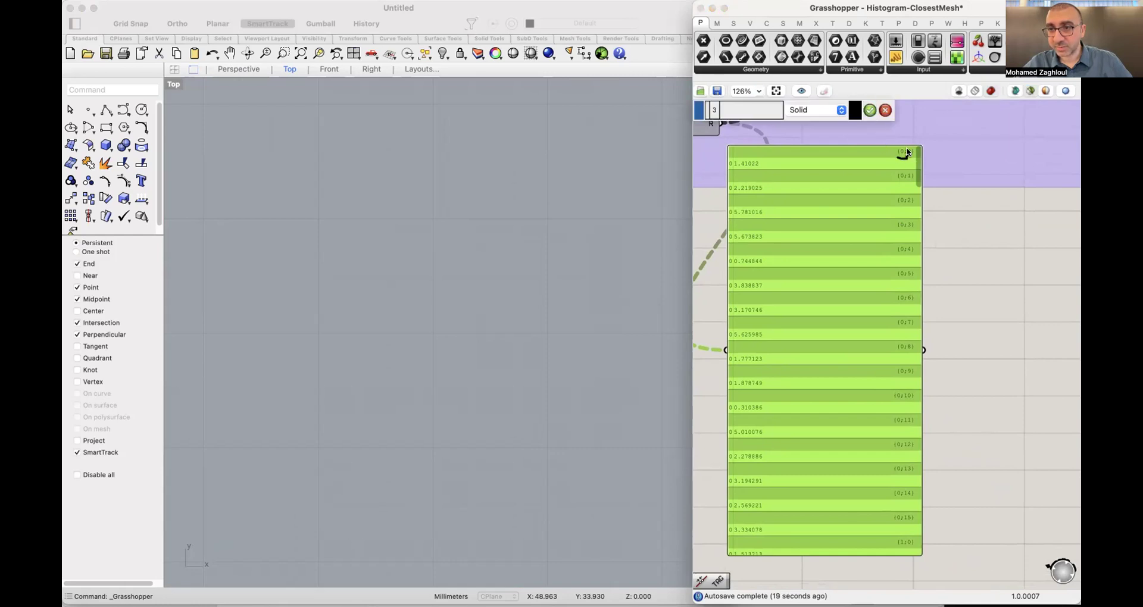
pyautogui.moveTo(894, 145); pyautogui.dragTo(899, 156)
pyautogui.moveTo(903, 528); pyautogui.dragTo(890, 524)
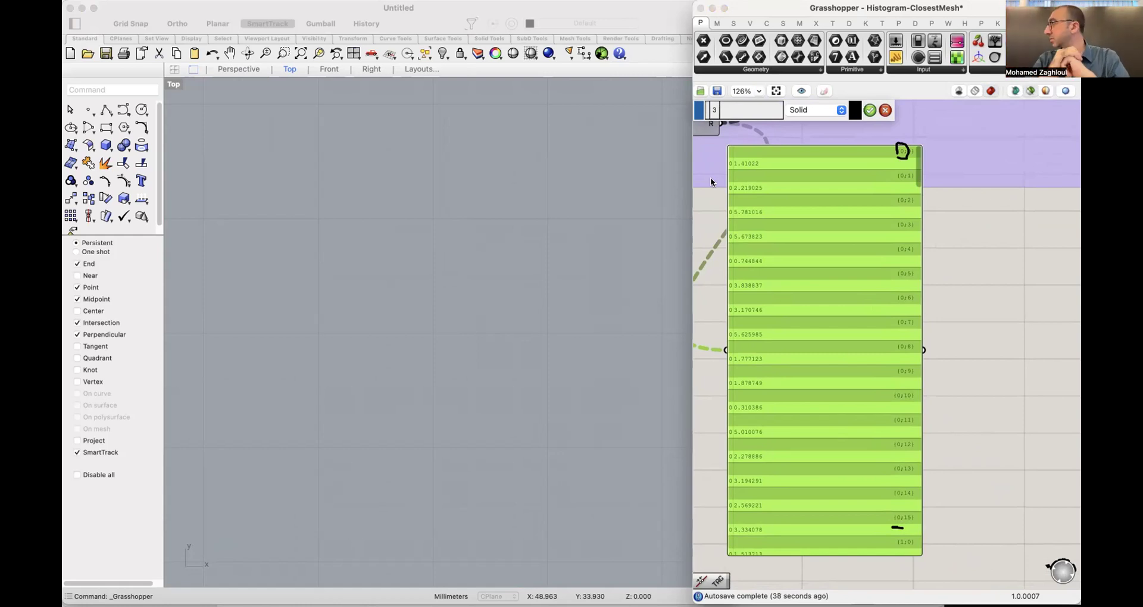
pyautogui.rightClick(980, 295)
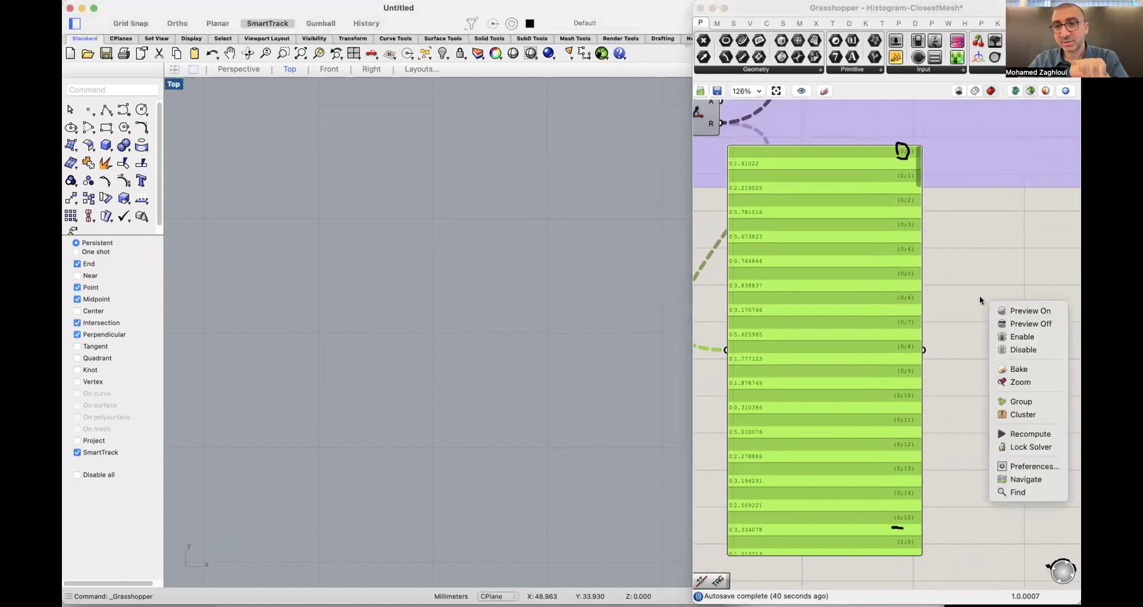
pyautogui.click(954, 252)
# Examine the Angle component's vector and plane inputs and trace its R output to the Degrees component.
pyautogui.moveTo(884, 262)
pyautogui.mouseDown()
pyautogui.moveTo(987, 316)
pyautogui.moveTo(1013, 358)
pyautogui.mouseUp()
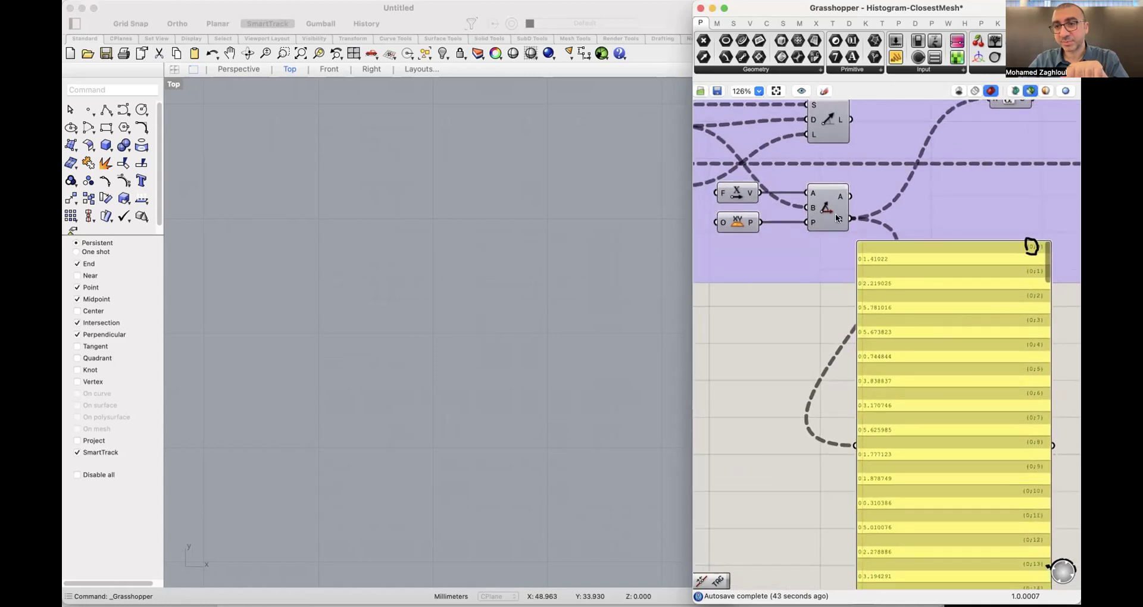
pyautogui.moveTo(840, 219)
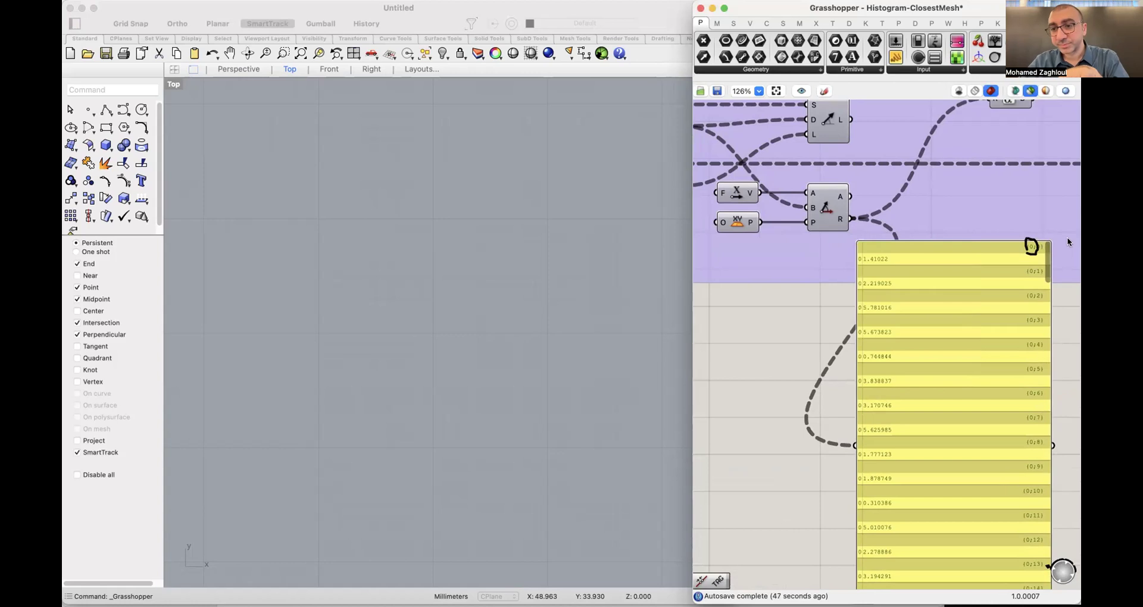
pyautogui.hscroll(3, 833, 267)
pyautogui.scroll(2, 790, 256)
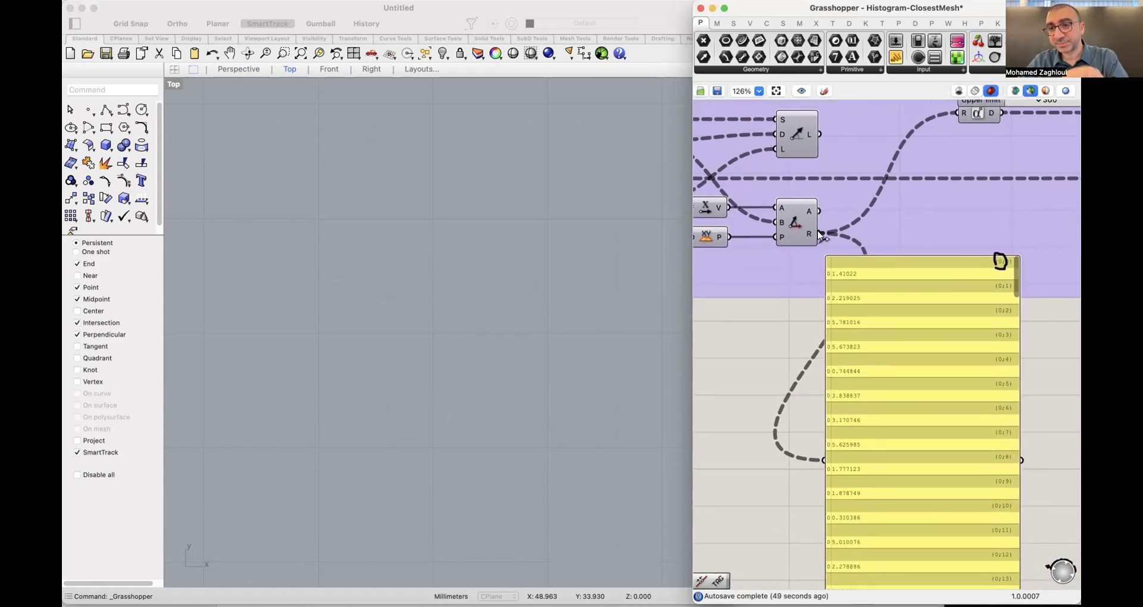
pyautogui.hscroll(-10, 821, 236)
pyautogui.scroll(3, 820, 235)
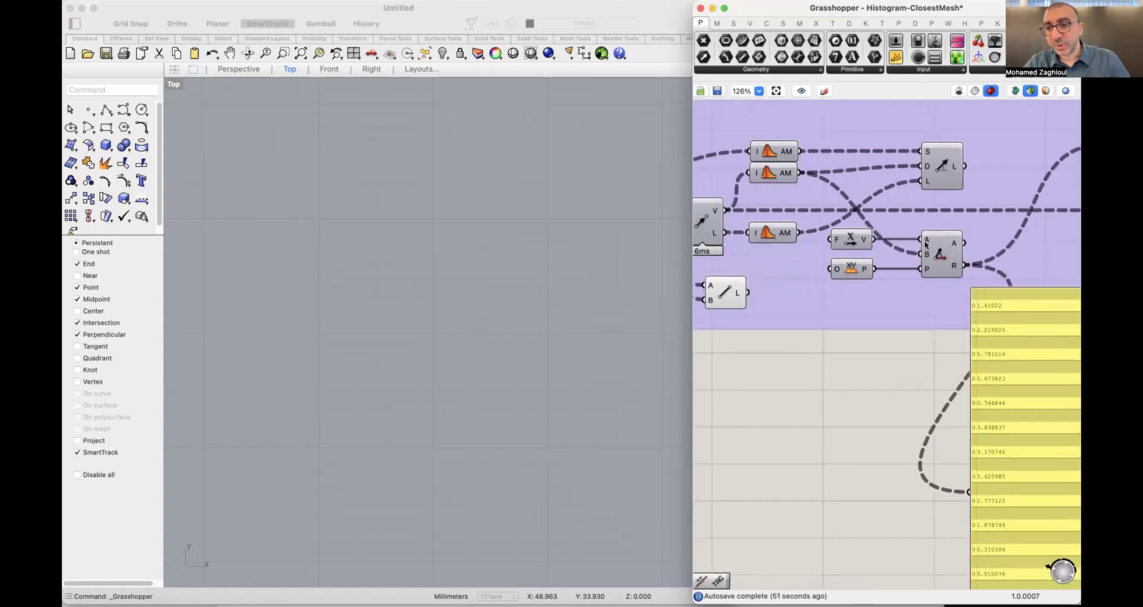
pyautogui.hscroll(15, 952, 279)
pyautogui.scroll(3, 952, 280)
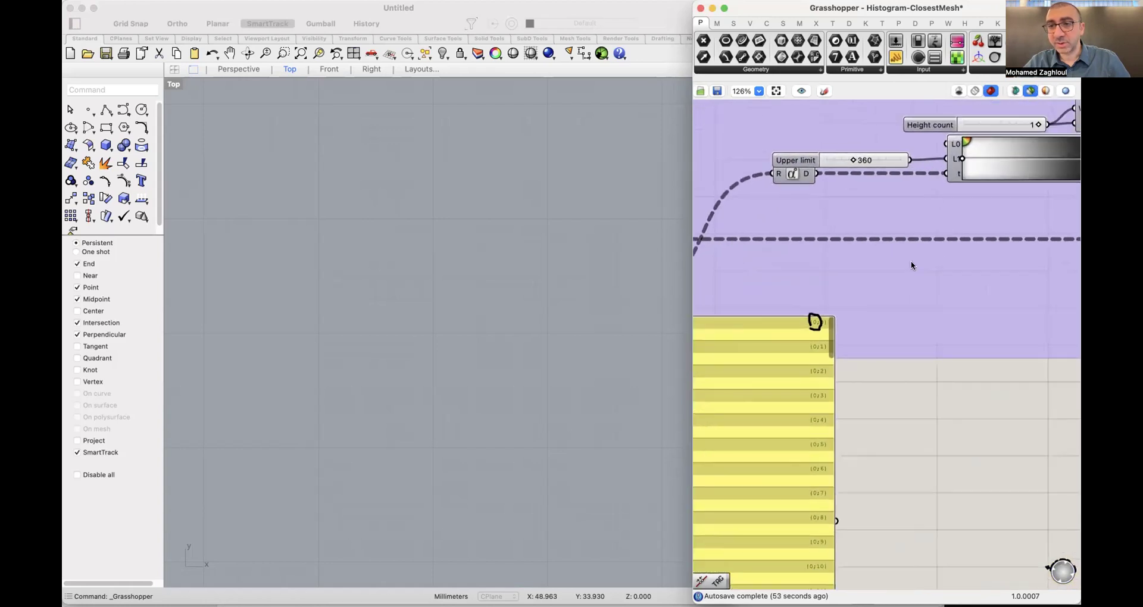
# Move the panel beside the Degrees component and connect the D output to it.
pyautogui.hscroll(3, 910, 265)
pyautogui.scroll(1, 911, 265)
pyautogui.moveTo(742, 378); pyautogui.dragTo(938, 229)
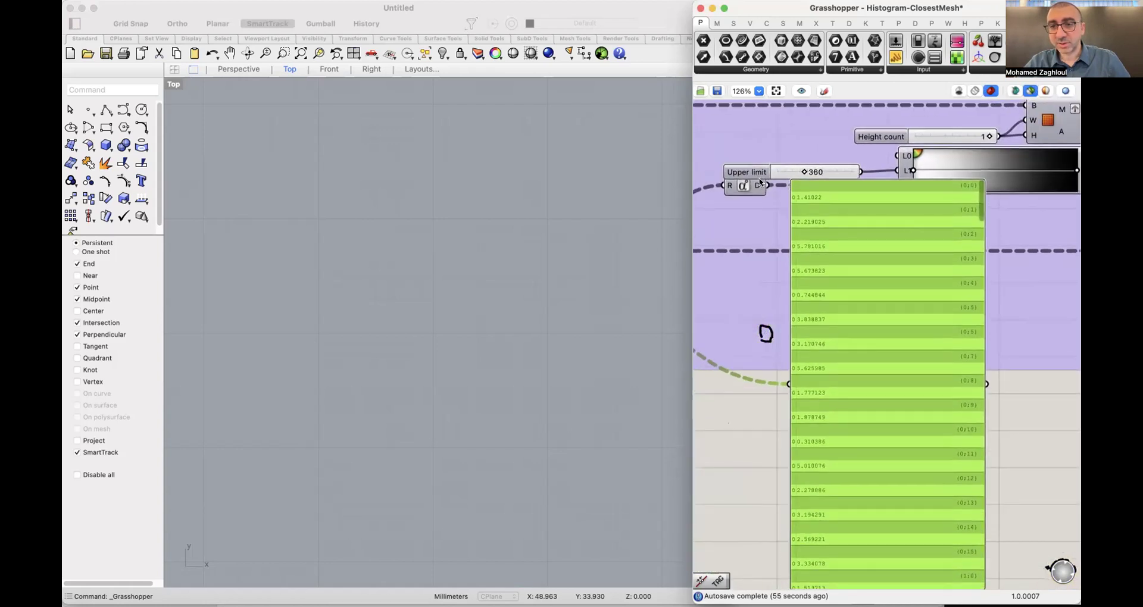
pyautogui.moveTo(791, 331); pyautogui.dragTo(794, 332)
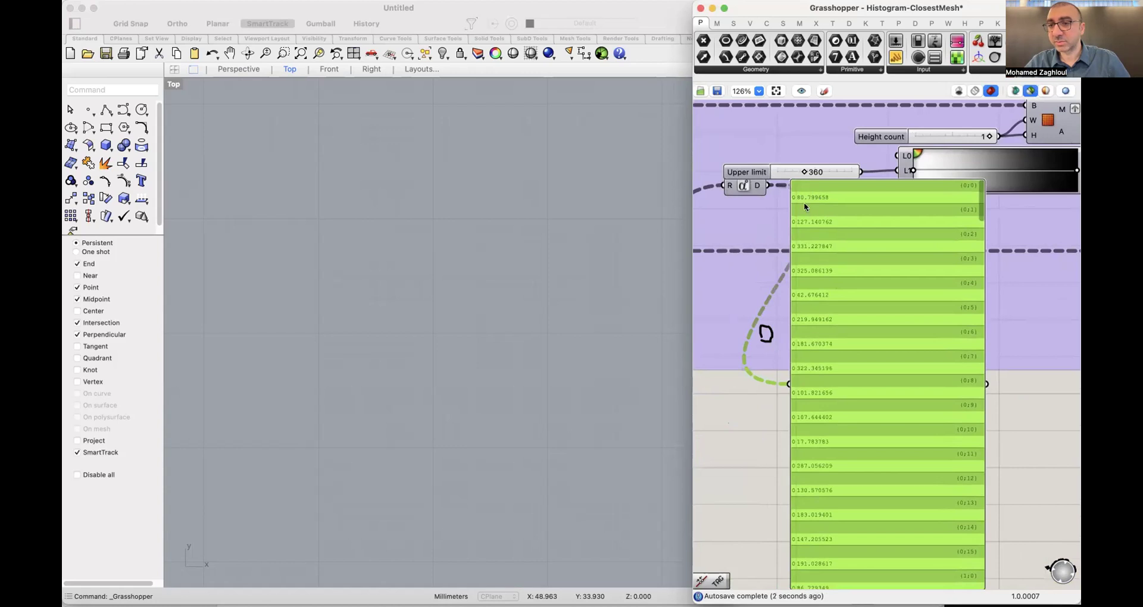
# Preview the Mesh Colours component after the gradient and inspect the greyscale cells of the tiles in the Top viewport.
pyautogui.hscroll(-5, 804, 205)
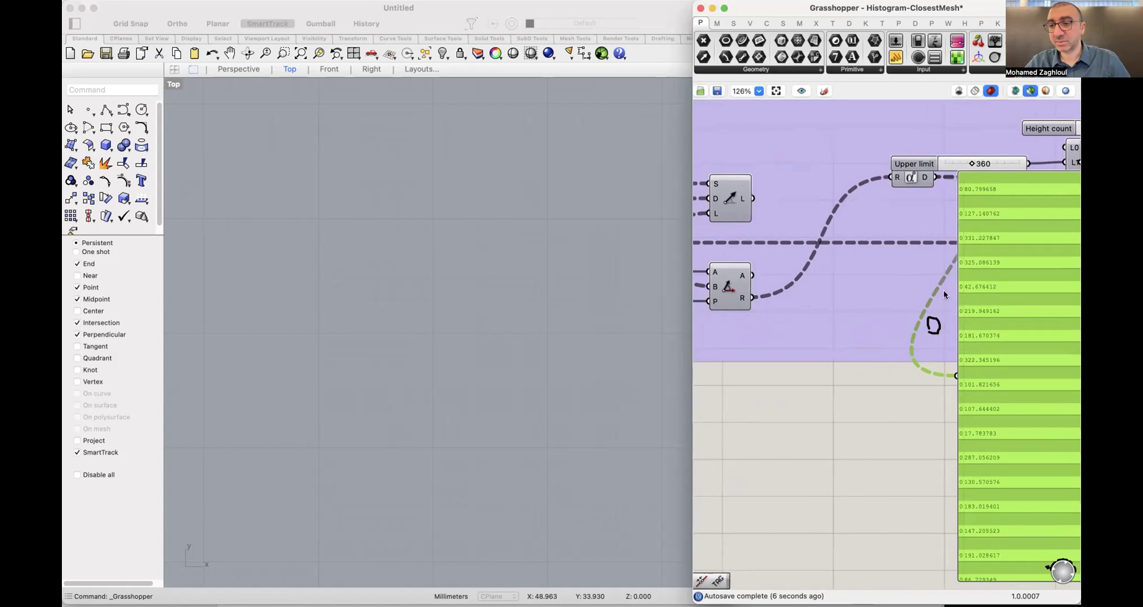
pyautogui.hscroll(10, 773, 292)
pyautogui.scroll(3, 866, 426)
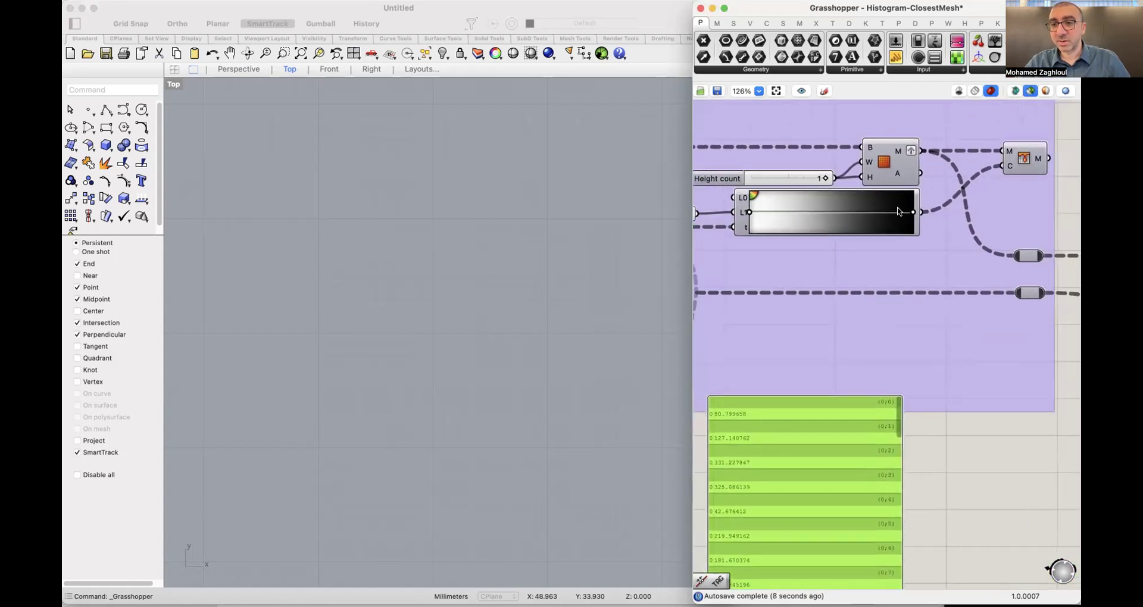
pyautogui.scroll(-5, 855, 257)
pyautogui.click(927, 224)
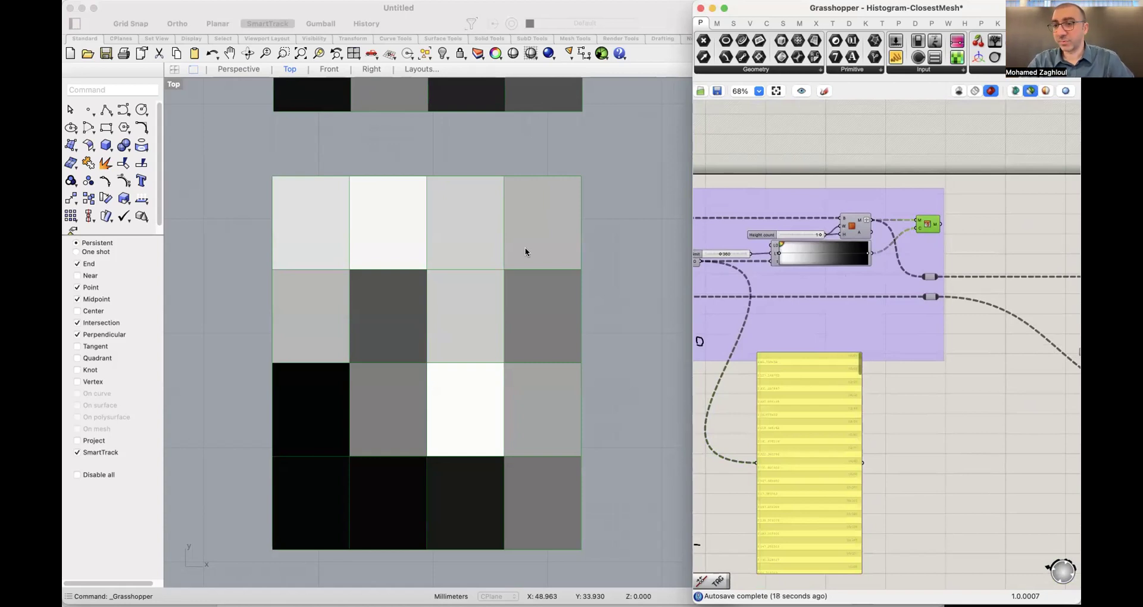
pyautogui.moveTo(409, 237); pyautogui.dragTo(406, 275)
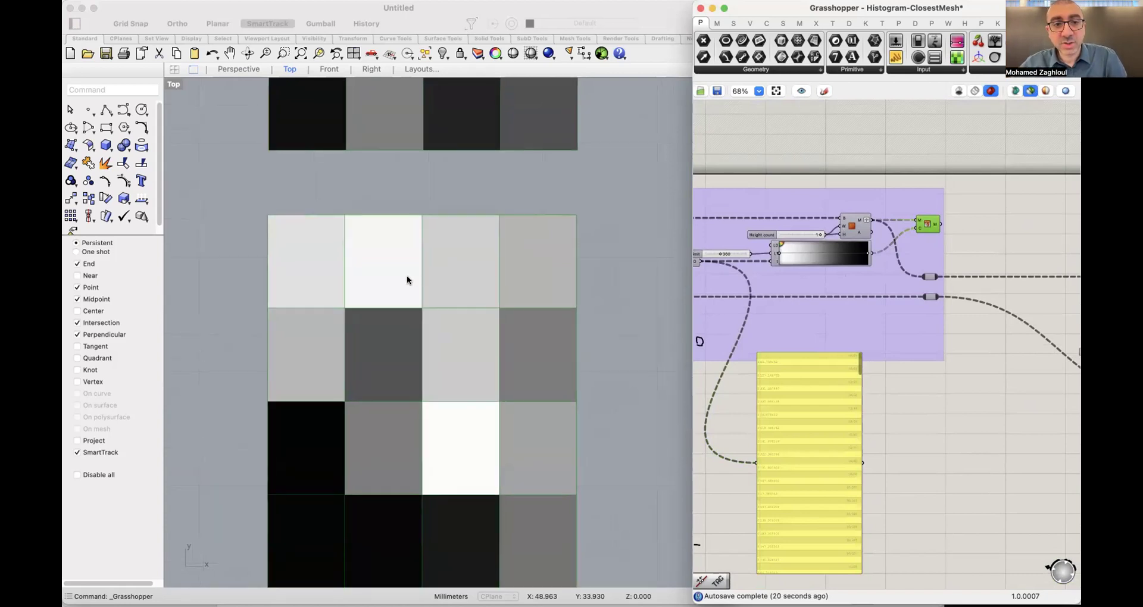
pyautogui.scroll(6, 408, 279)
pyautogui.scroll(-8, 409, 278)
pyautogui.scroll(-3, 408, 282)
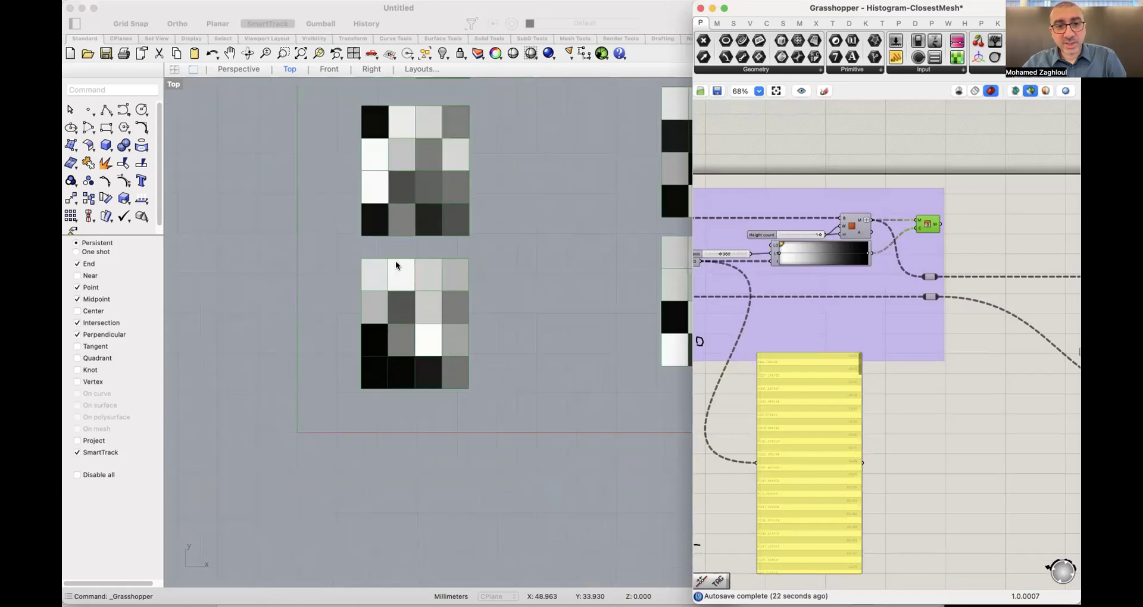
# Set the Height count slider feeding the cell-subdividing mesh plane to 10.
pyautogui.scroll(-3, 796, 283)
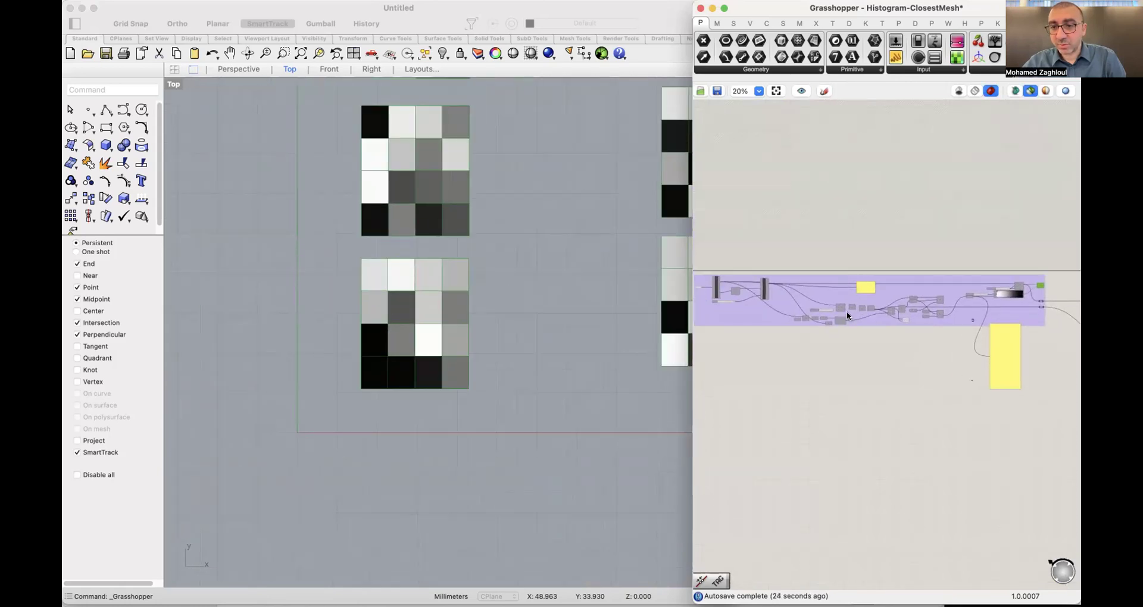
pyautogui.scroll(5, 816, 310)
pyautogui.doubleClick(843, 291)
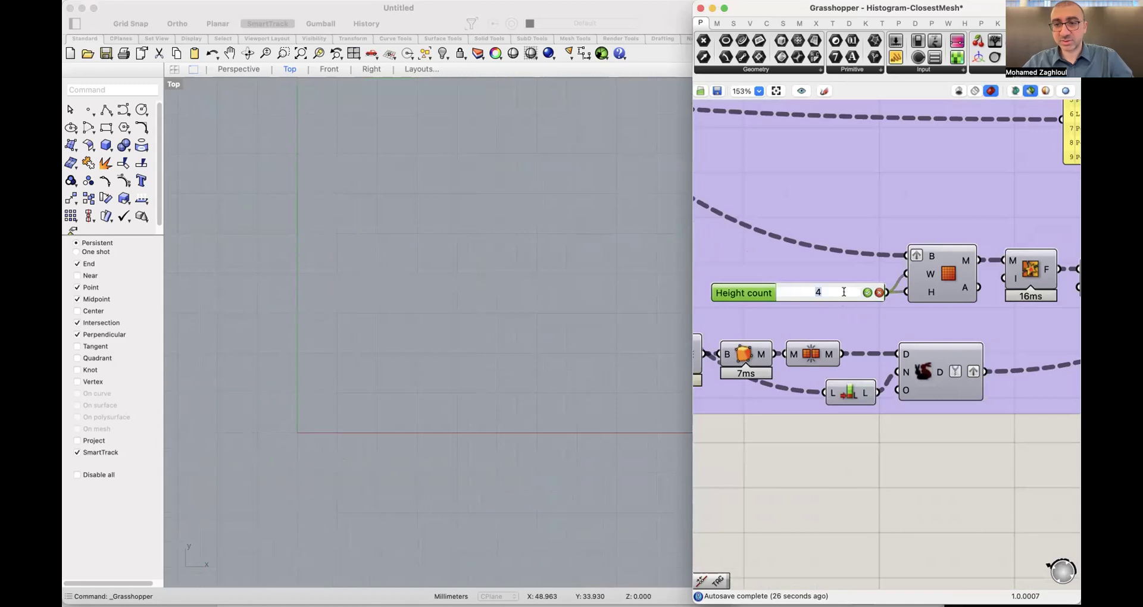
pyautogui.write('10')
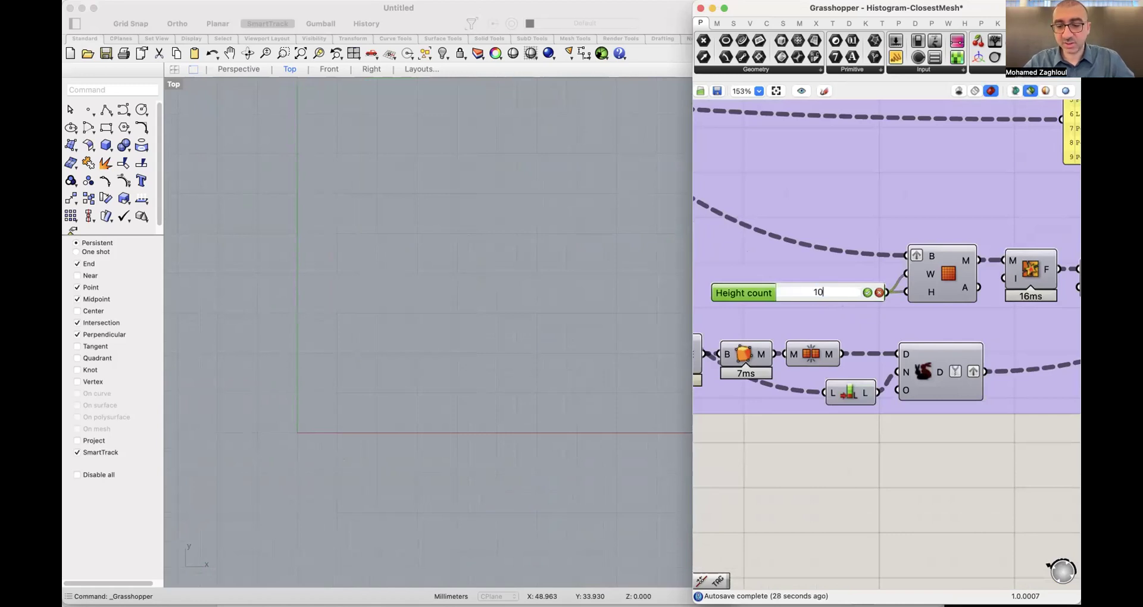
pyautogui.press('Return')
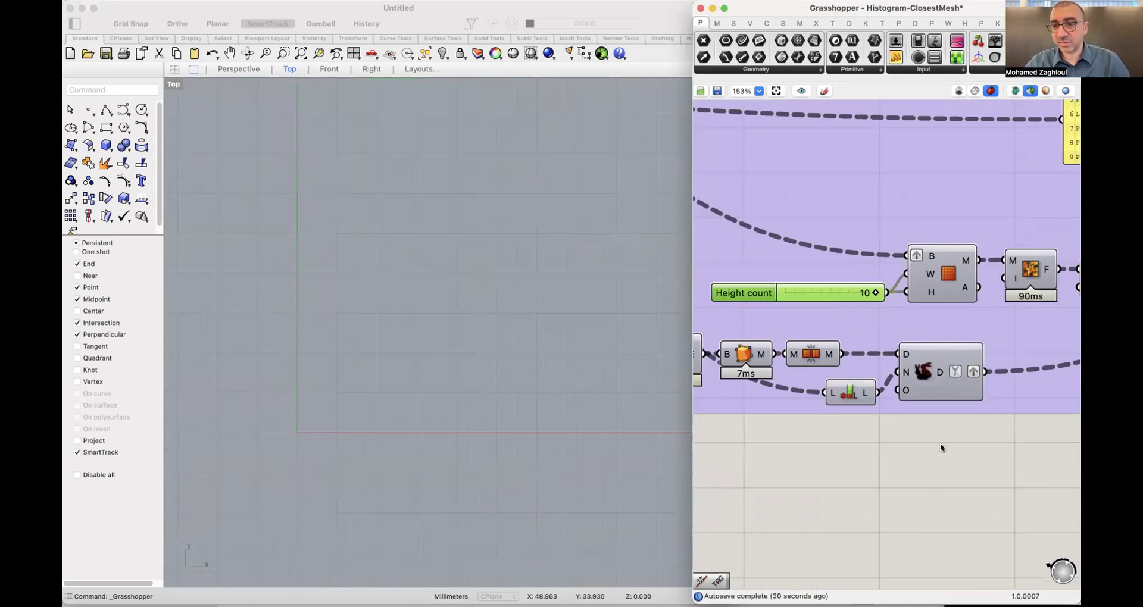
# Preview the Mesh Colours component again to check the greyscale cells with the denser subdivision.
pyautogui.moveTo(933, 361); pyautogui.dragTo(784, 338)
pyautogui.scroll(-8, 781, 341)
pyautogui.moveTo(969, 310); pyautogui.dragTo(923, 315)
pyautogui.scroll(6, 927, 315)
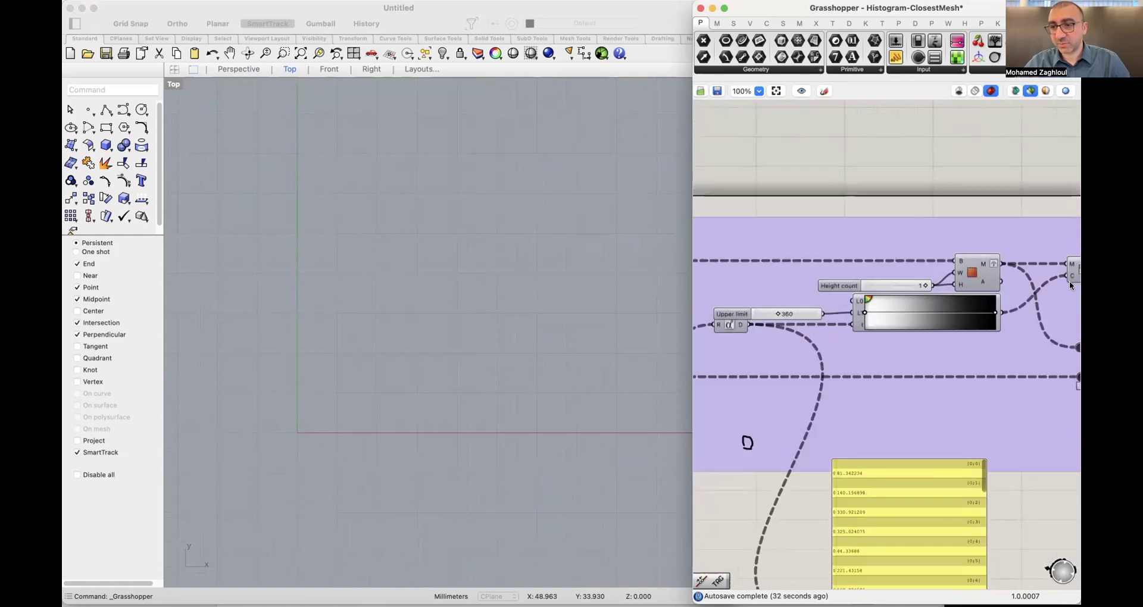
pyautogui.moveTo(1070, 285); pyautogui.dragTo(965, 287)
pyautogui.click(970, 270)
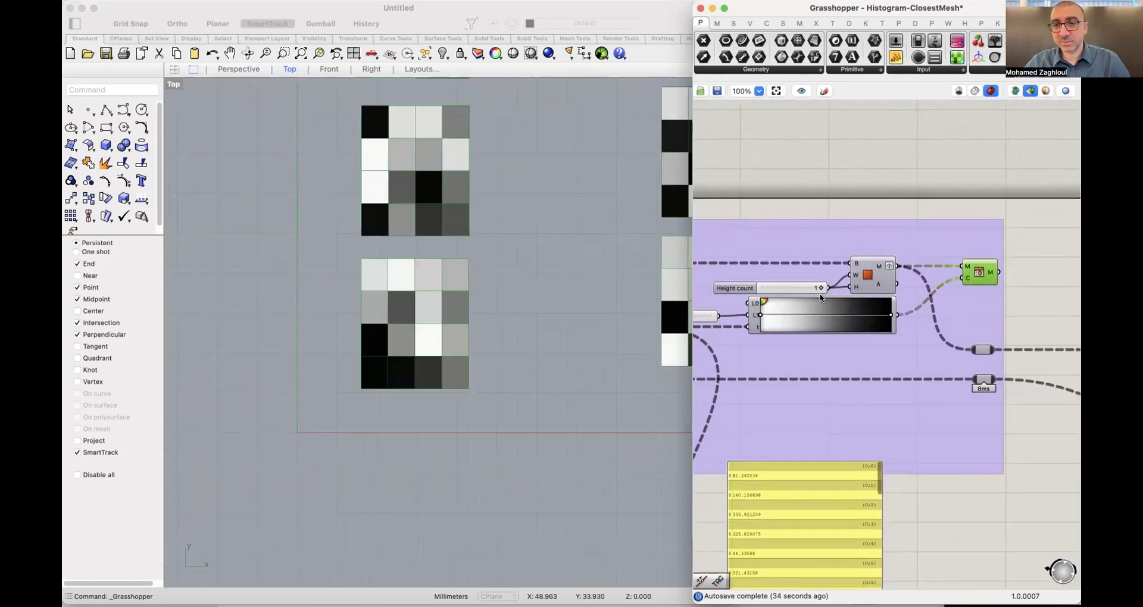
# Set the Integer slider feeding the "Intersection count in images" cluster to 10.
pyautogui.scroll(-5, 820, 298)
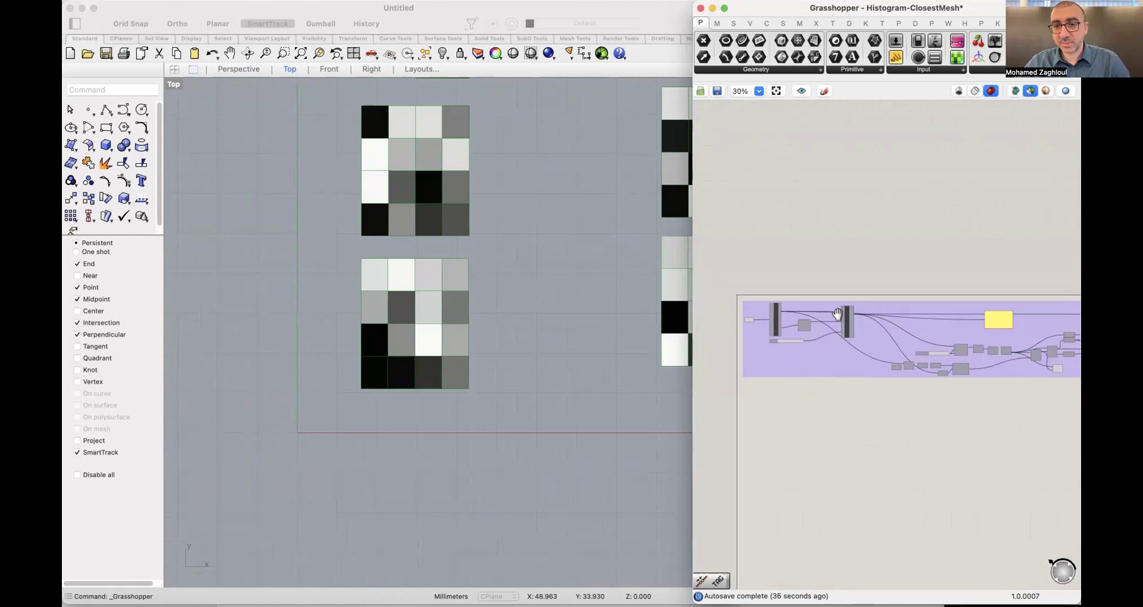
pyautogui.moveTo(837, 314); pyautogui.dragTo(839, 326)
pyautogui.scroll(5, 801, 335)
pyautogui.doubleClick(775, 393)
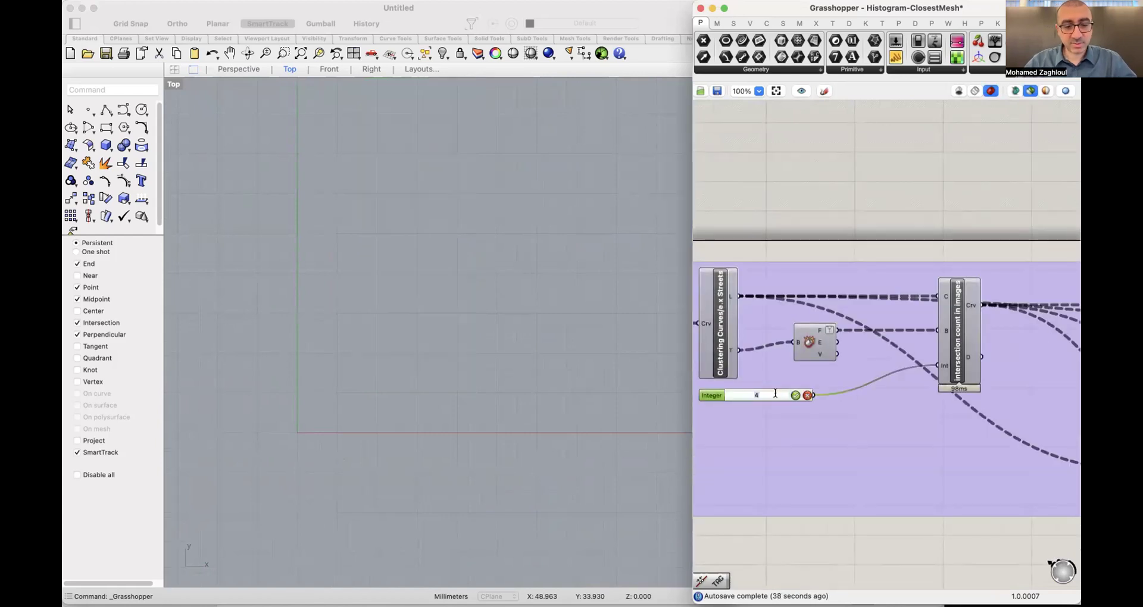
pyautogui.write('10')
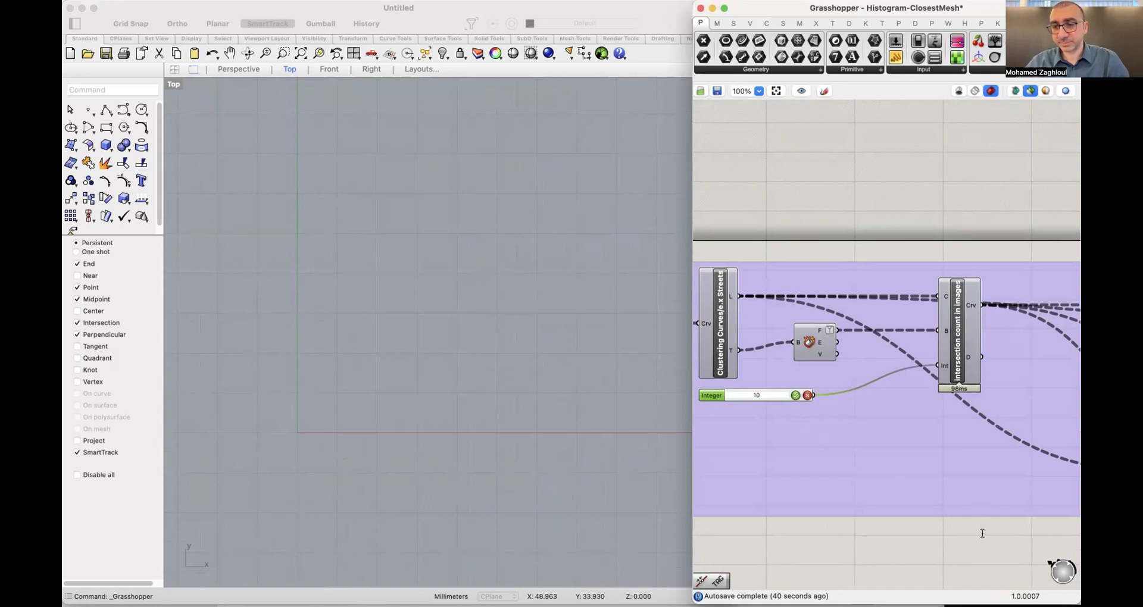
pyautogui.press('Return')
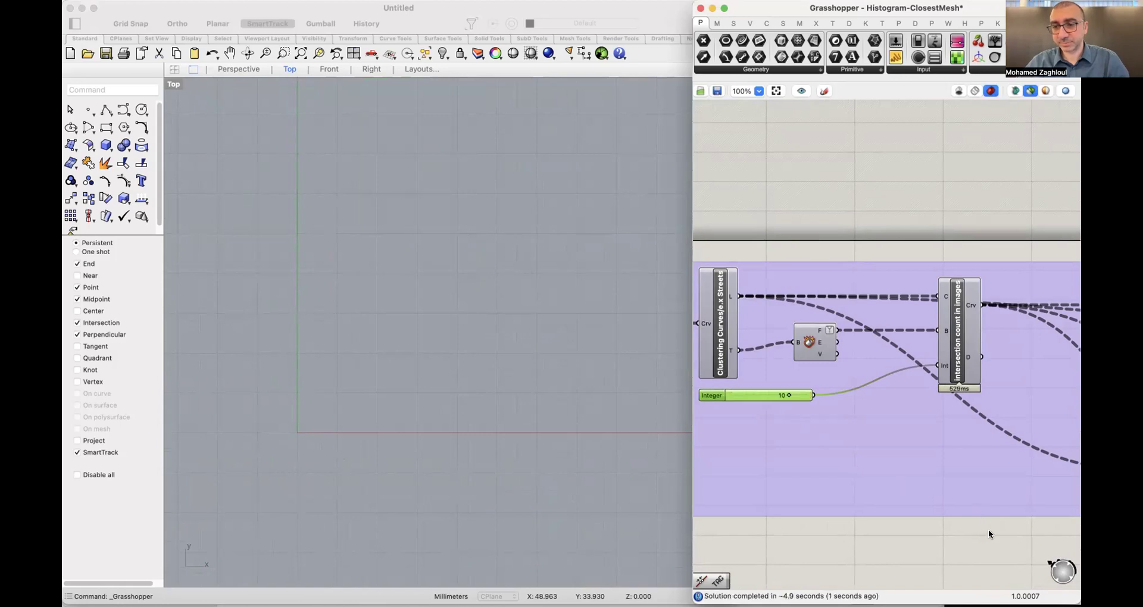
# Select the Mesh Colours component to preview the tiles with the new cell count.
pyautogui.scroll(-5, 989, 529)
pyautogui.hscroll(10, 781, 360)
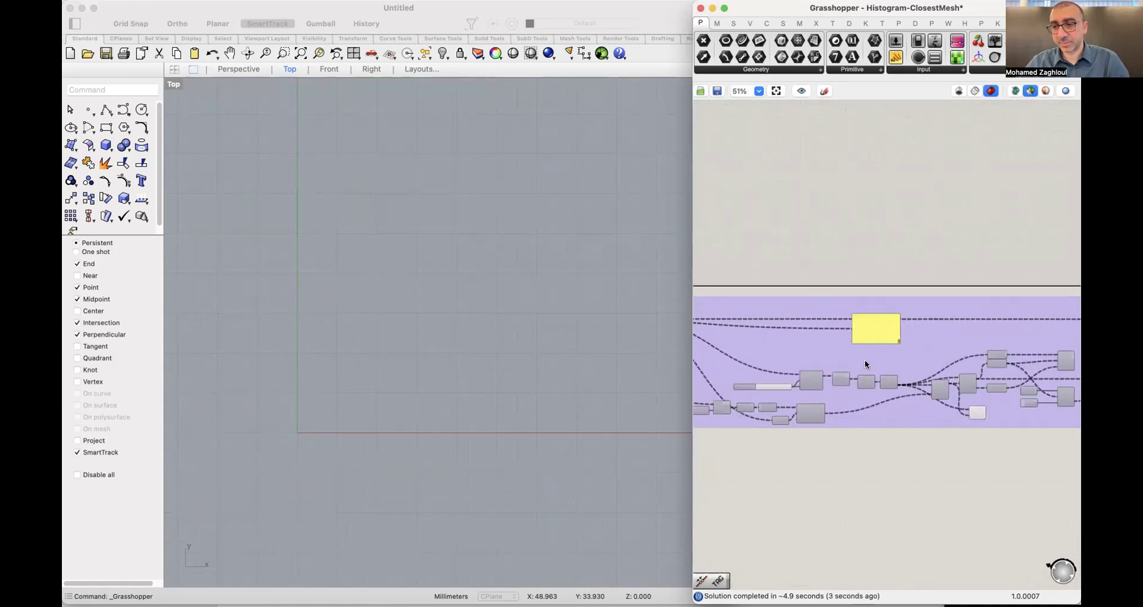
pyautogui.click(891, 325)
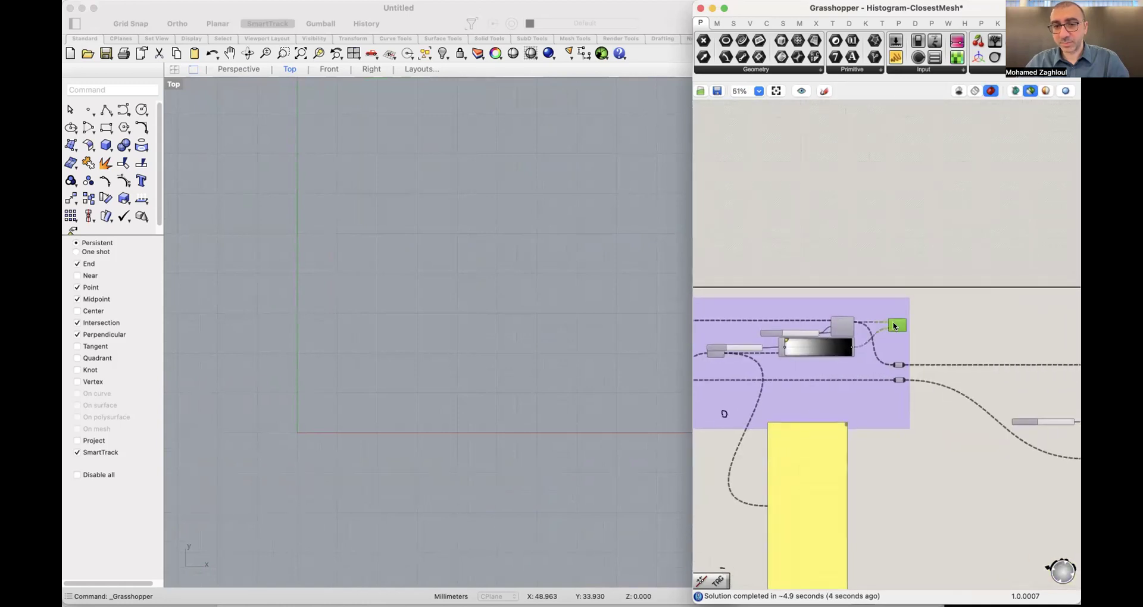
# Examine the greyscale cell tiles in the Top viewport alongside the Mesh Colours component that produces them.
pyautogui.scroll(2, 401, 333)
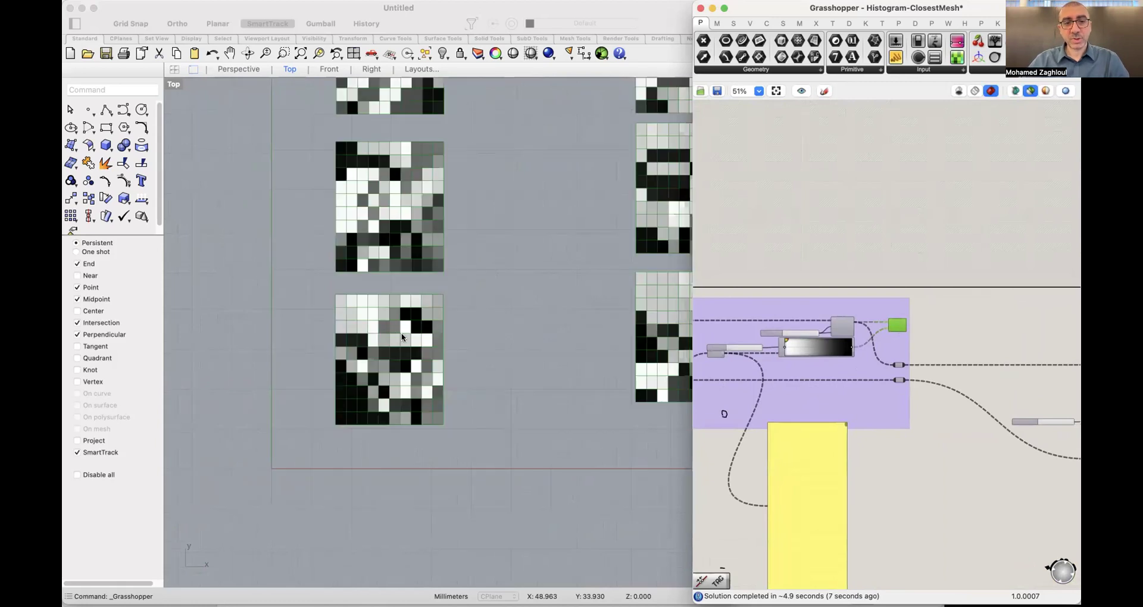
pyautogui.hscroll(-3, 390, 303)
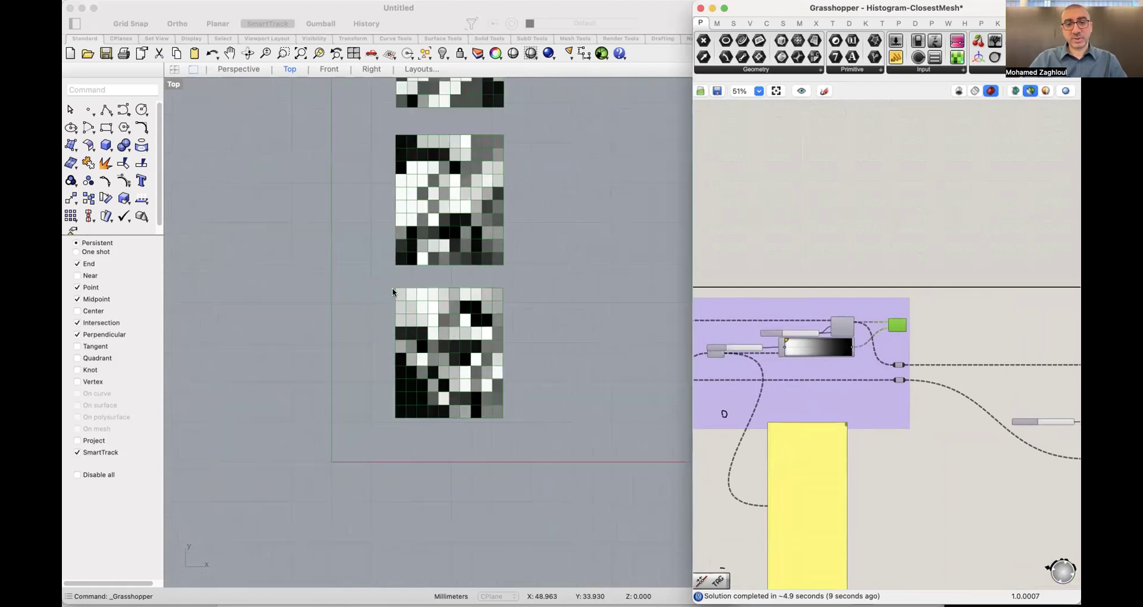
pyautogui.hscroll(3, 856, 369)
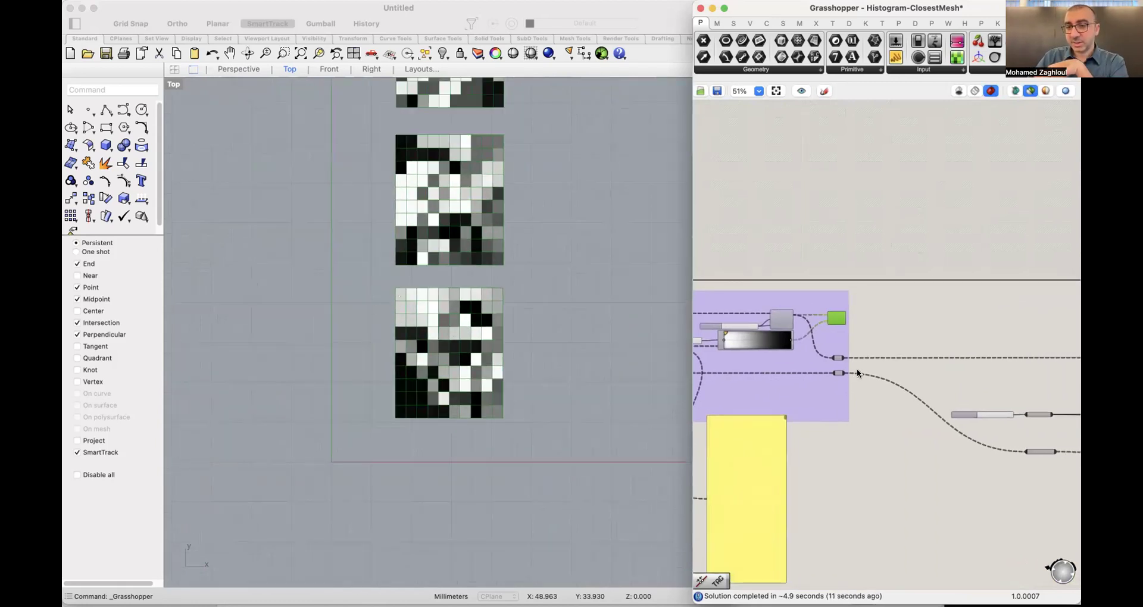
pyautogui.scroll(3, 855, 285)
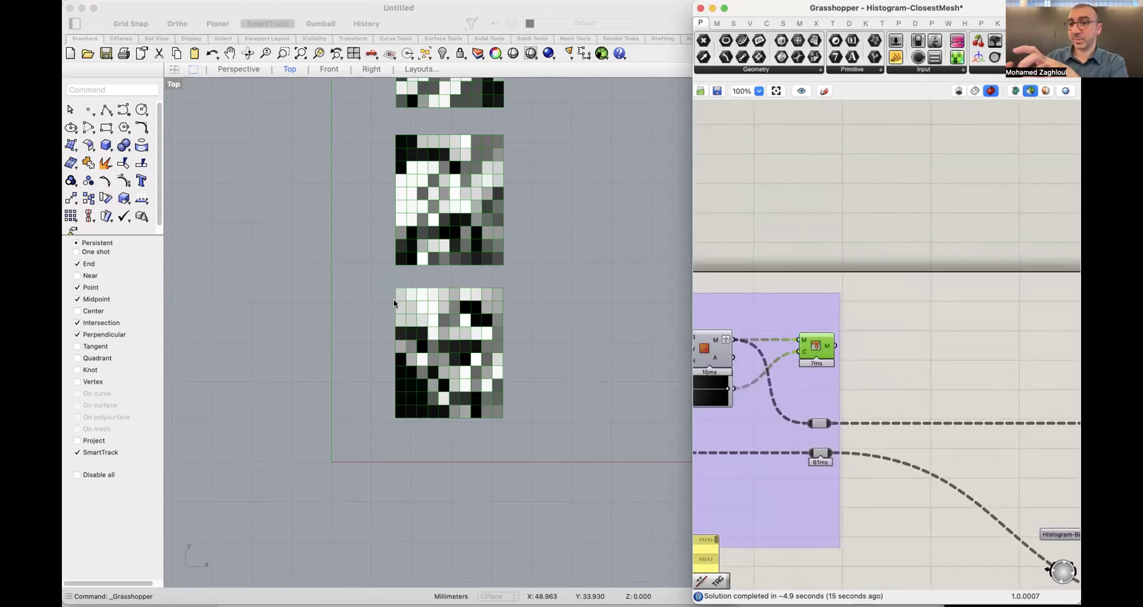
pyautogui.hscroll(-2, 910, 428)
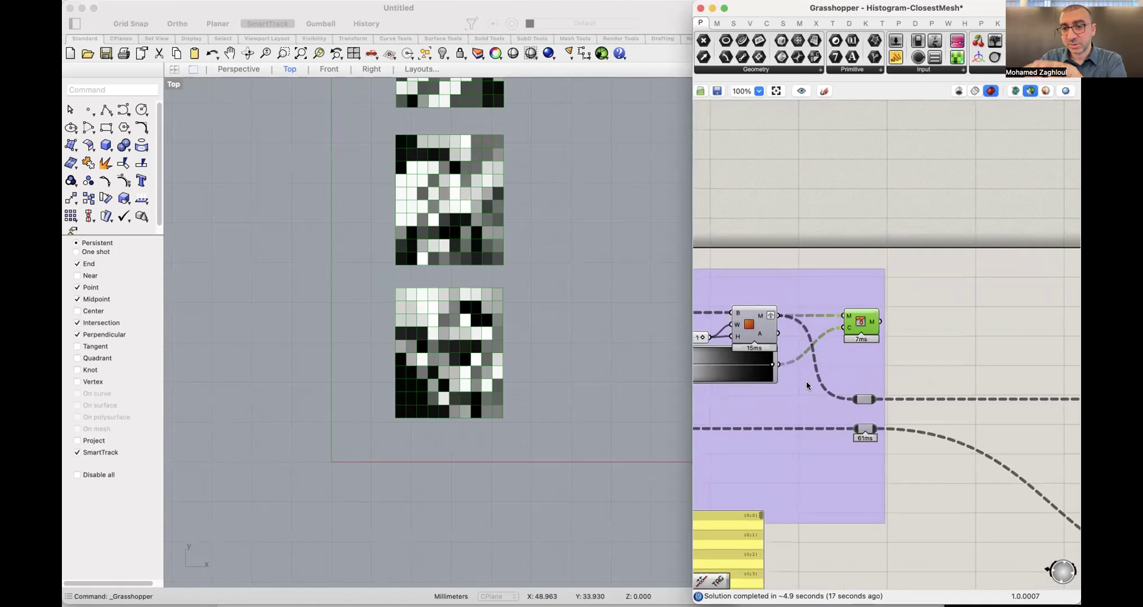
# Delete the yellow angle-values panel below the gradient and Mesh Colours group.
pyautogui.scroll(-4, 925, 312)
pyautogui.hscroll(-3, 925, 312)
pyautogui.click(767, 491)
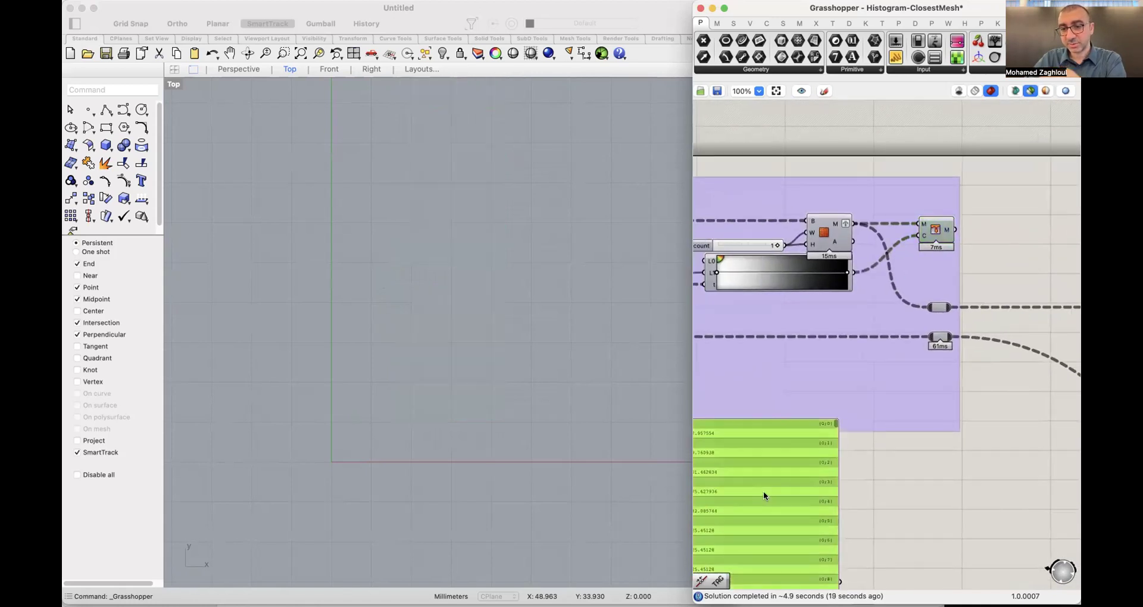
pyautogui.press('Delete')
# Examine the Histogram-Bins and Vector Orientation relays and the component group they feed.
pyautogui.moveTo(919, 409); pyautogui.dragTo(813, 366)
pyautogui.scroll(-6, 813, 367)
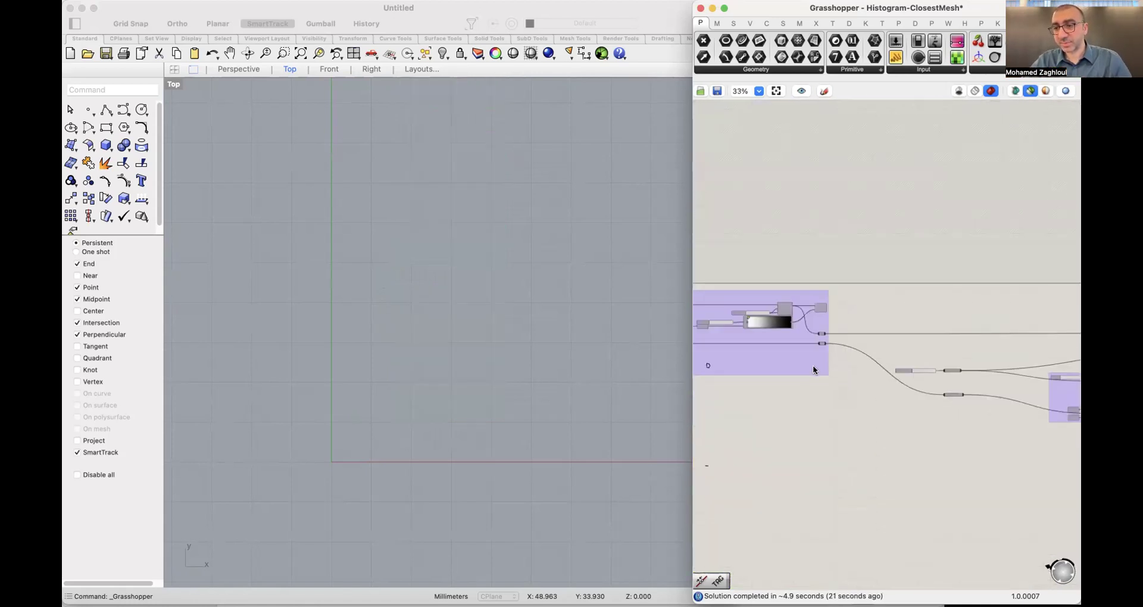
pyautogui.moveTo(953, 373); pyautogui.dragTo(841, 377)
pyautogui.scroll(8, 848, 382)
pyautogui.hscroll(-5, 815, 387)
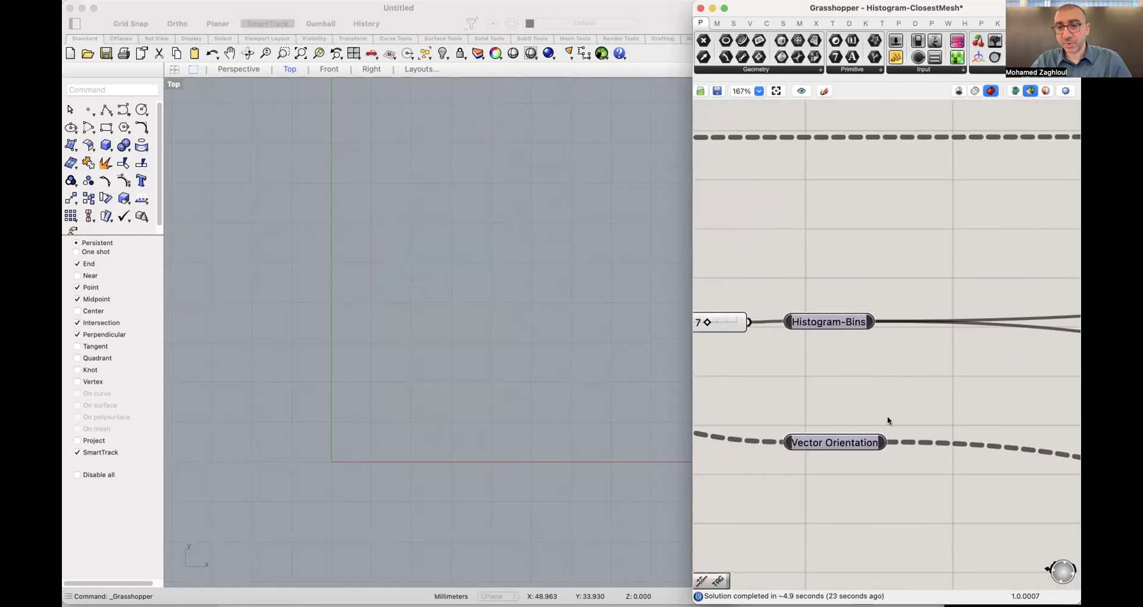
pyautogui.scroll(-5, 774, 298)
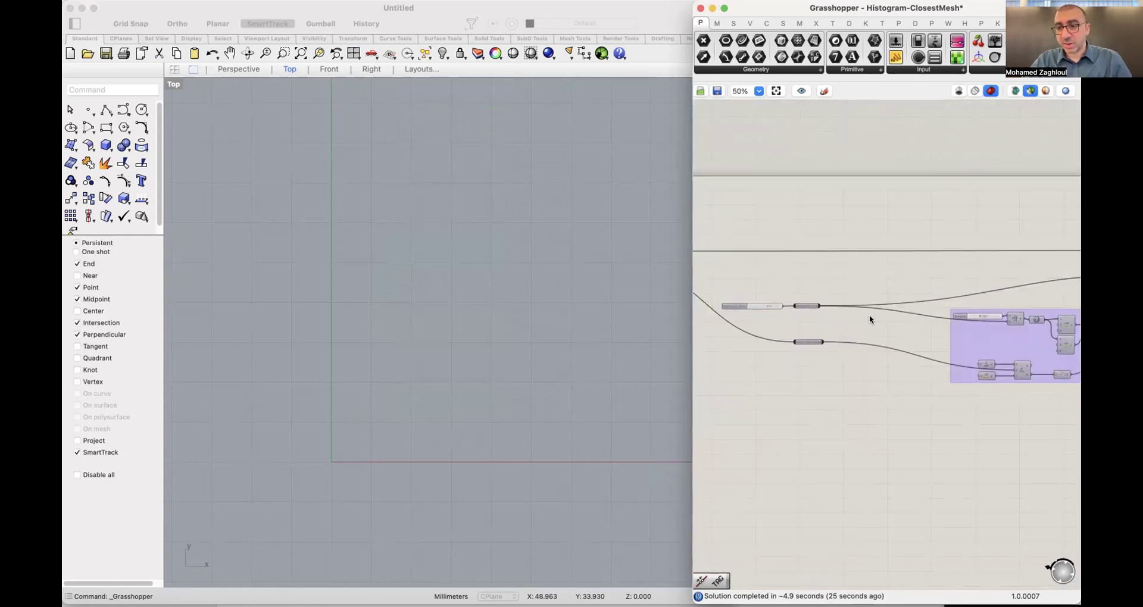
pyautogui.hscroll(5, 869, 316)
pyautogui.scroll(4, 827, 323)
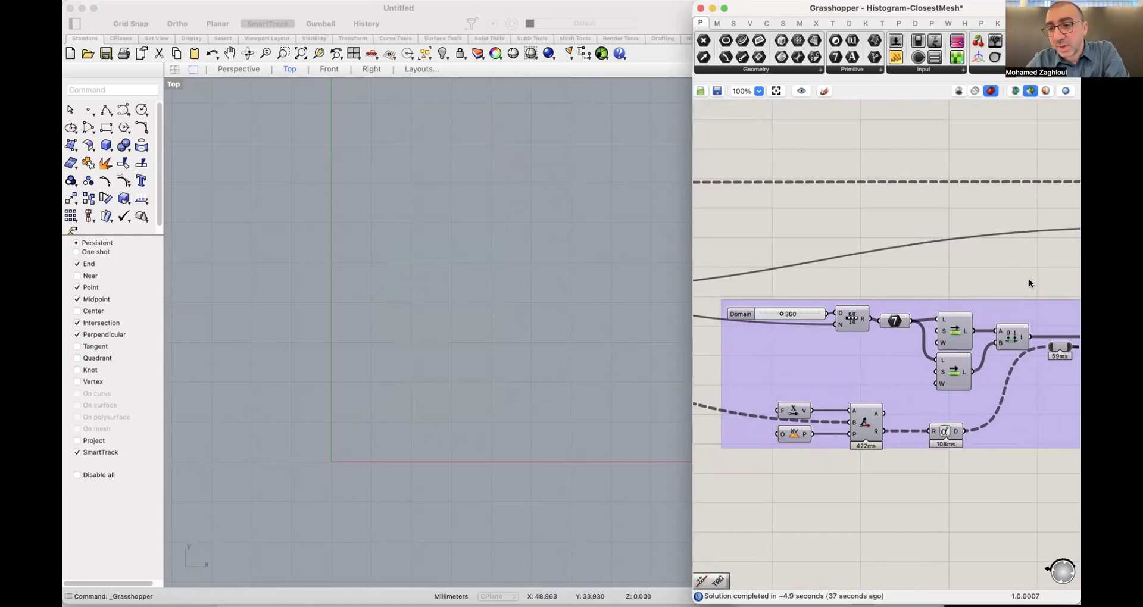
# Add a panel fed by the Degrees component's output and place it at the downstream end of the angle-binning group.
pyautogui.hscroll(2, 822, 269)
pyautogui.scroll(-1, 822, 269)
pyautogui.scroll(-1, 840, 244)
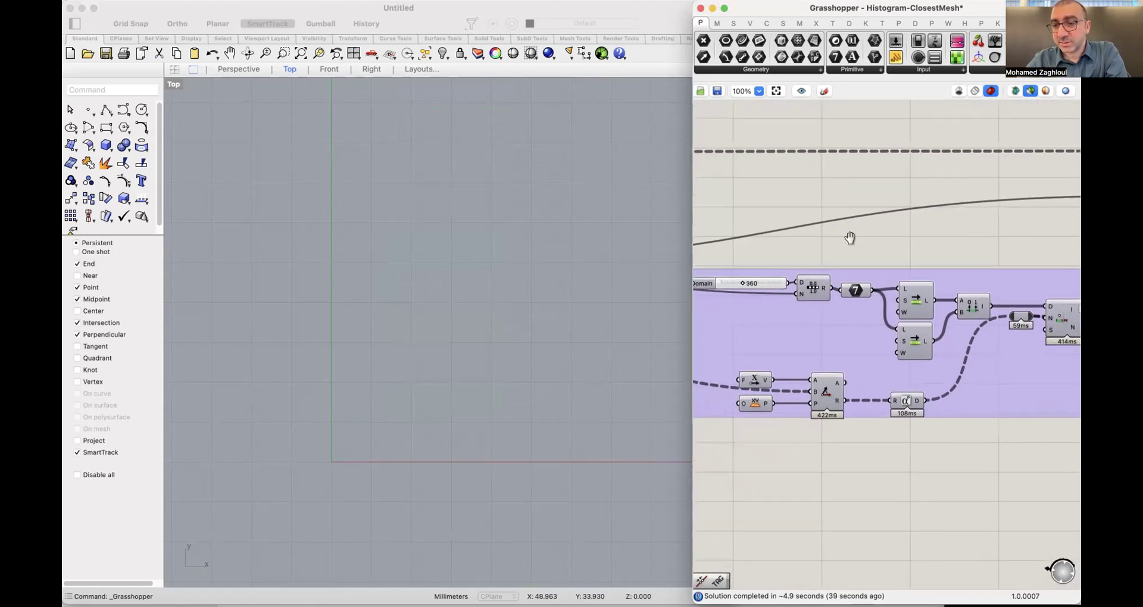
pyautogui.moveTo(896, 57); pyautogui.dragTo(900, 494)
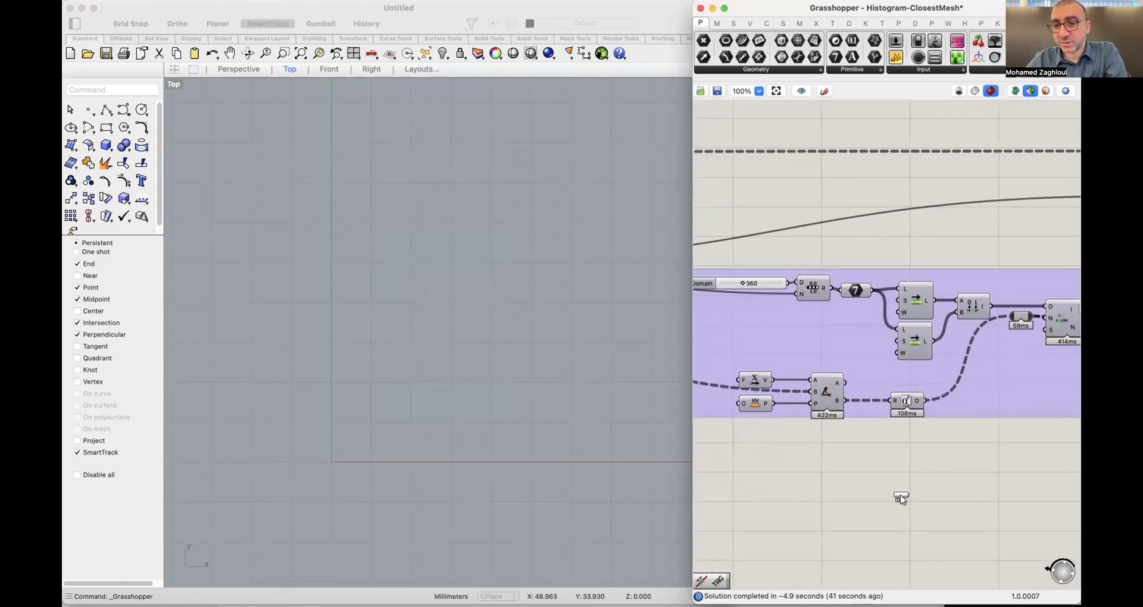
pyautogui.hscroll(-8, 1003, 392)
pyautogui.hscroll(7, 1001, 404)
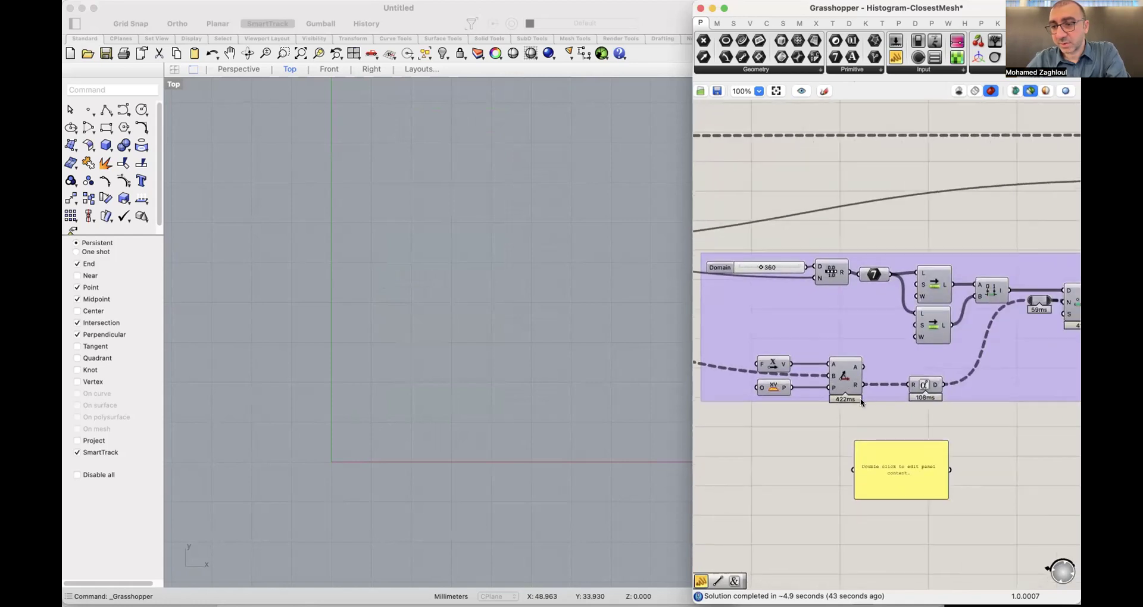
pyautogui.moveTo(950, 385); pyautogui.dragTo(852, 470)
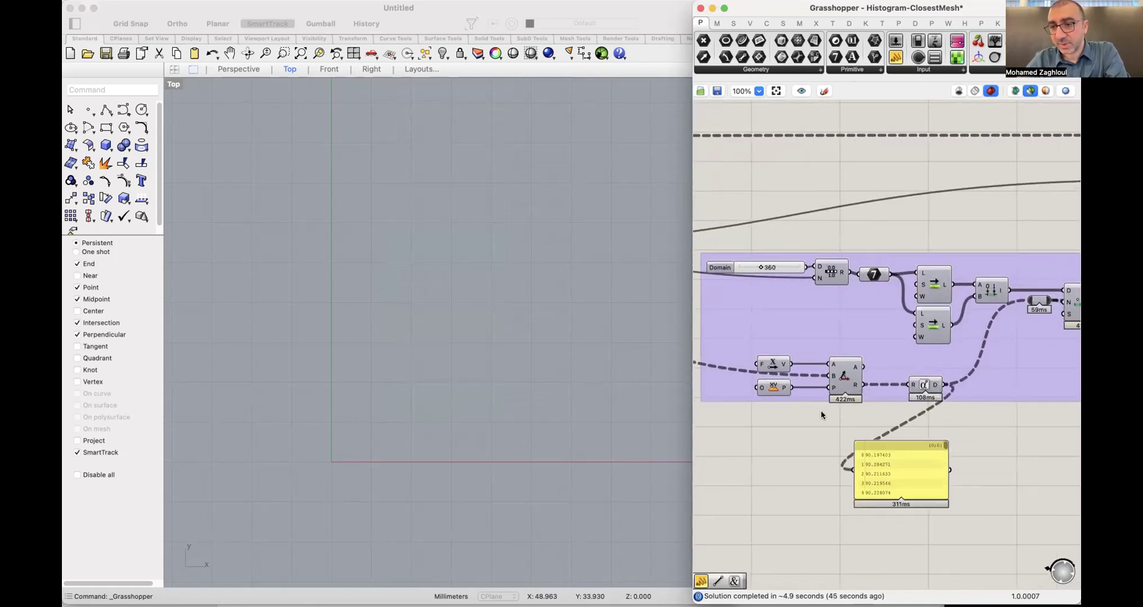
pyautogui.hscroll(7, 820, 409)
pyautogui.click(755, 472)
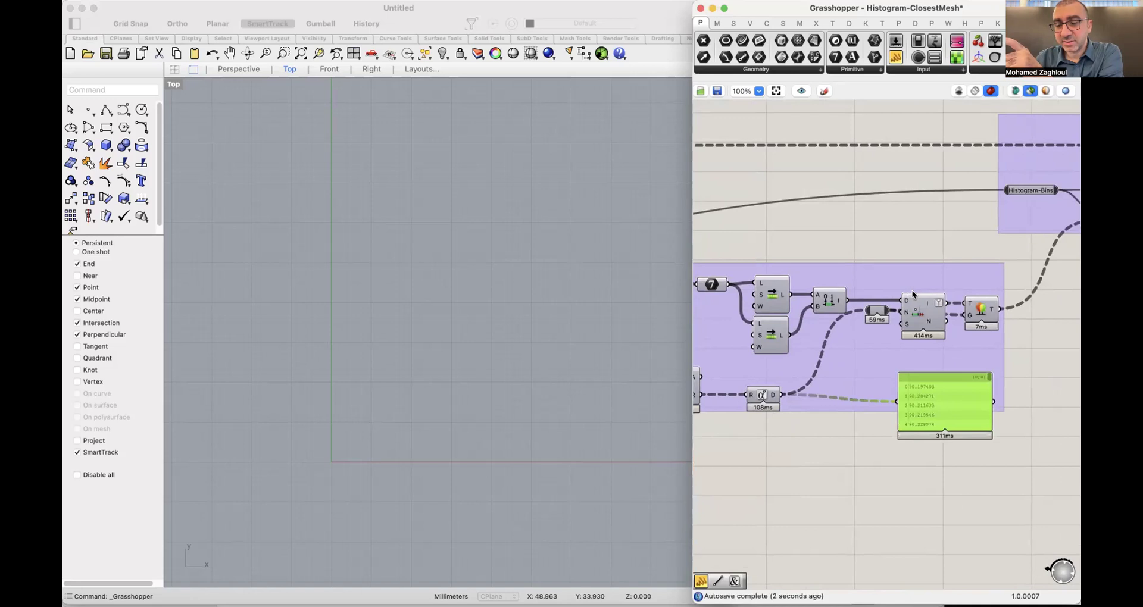
# Inspect the 360 Domain slider and the Steps input of the Range component that divides the angles into bins.
pyautogui.scroll(-2, 920, 292)
pyautogui.scroll(3, 791, 299)
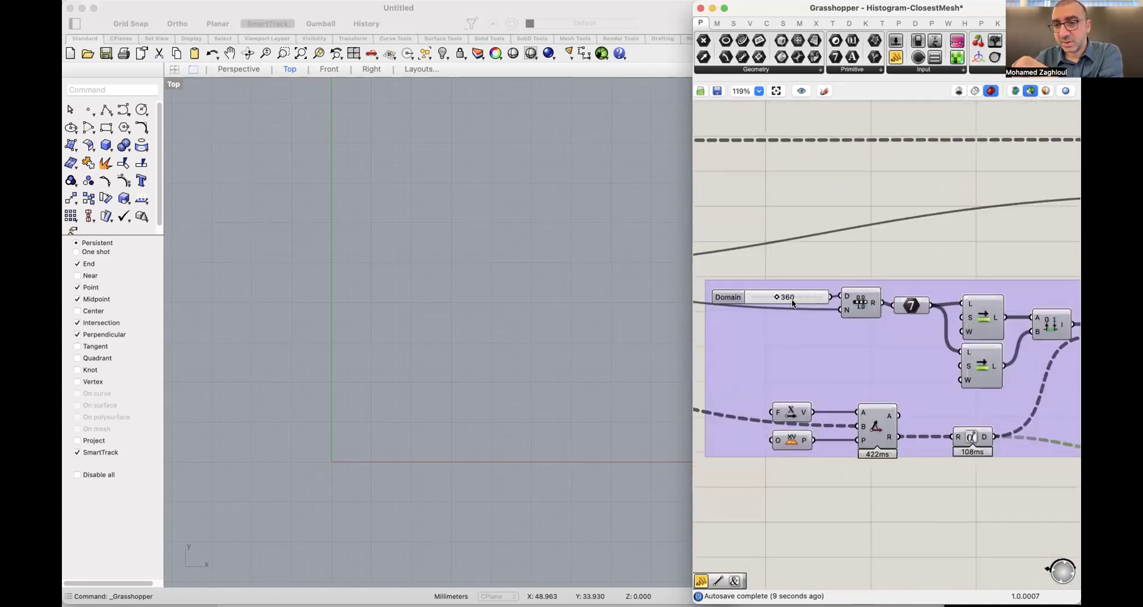
pyautogui.moveTo(780, 298)
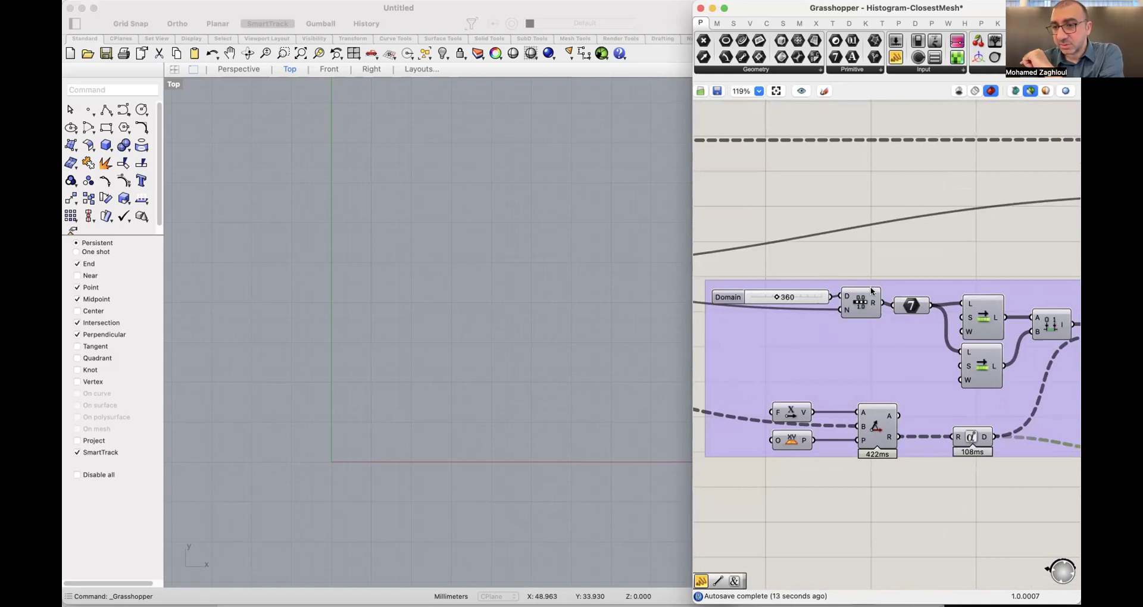
pyautogui.moveTo(845, 308)
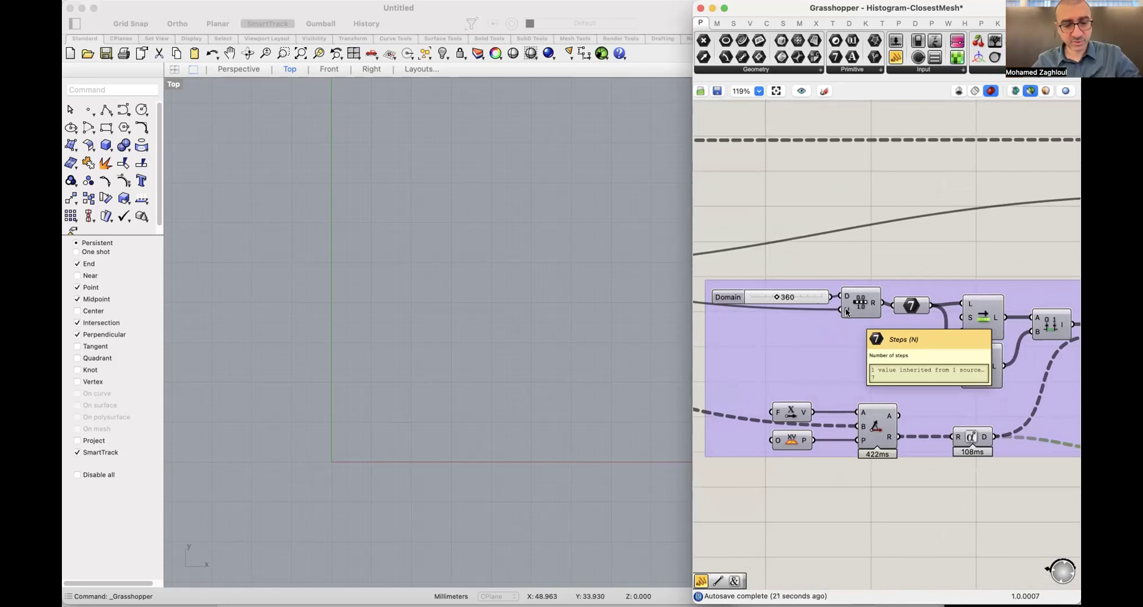
# Switch to the Lecture_08 presentation in PowerPoint and bring up the Urban Fabric / Histogram-Orientation slide.
pyautogui.press('super+Tab')
pyautogui.press('Down')
pyautogui.press('Down')
pyautogui.press('Up')
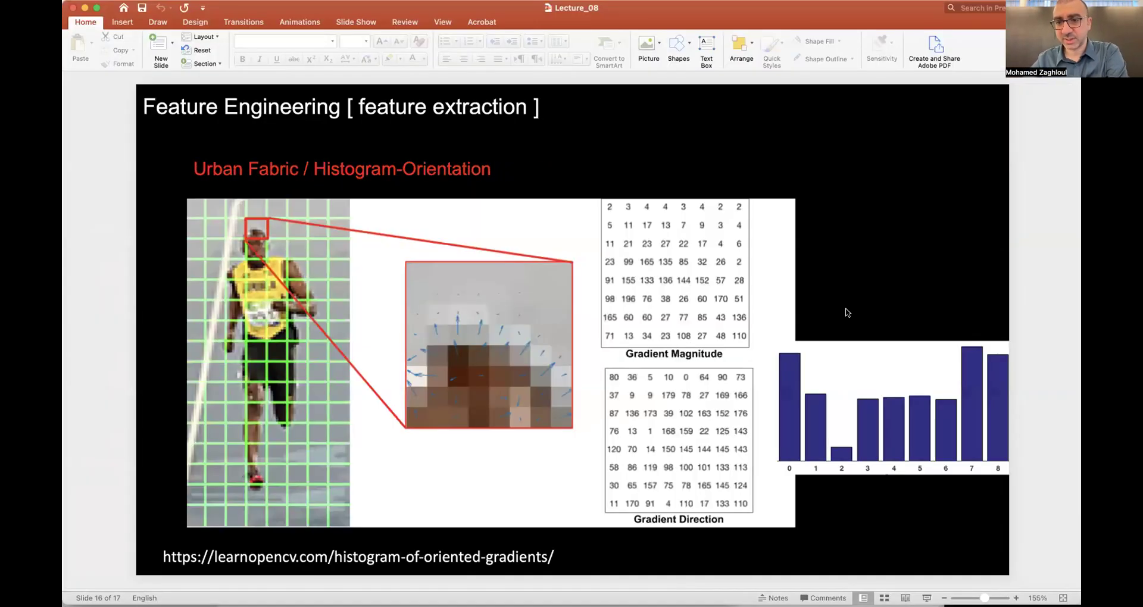
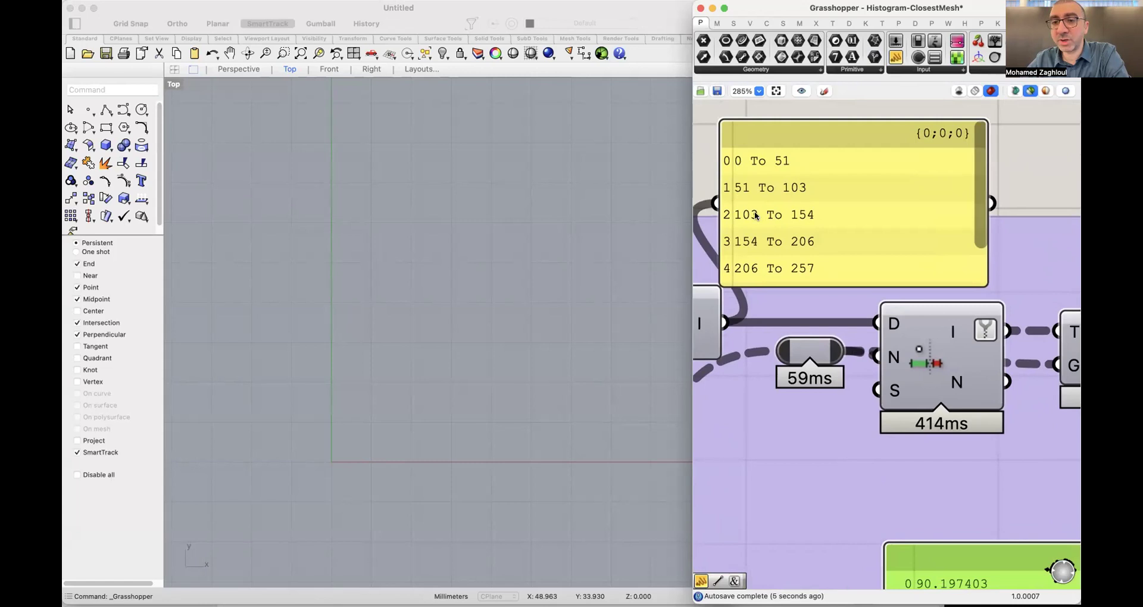
# Read through the bin domains panel and feed the angle panel from the relay that supplies Find Domain's N input.
pyautogui.scroll(-2, 964, 239)
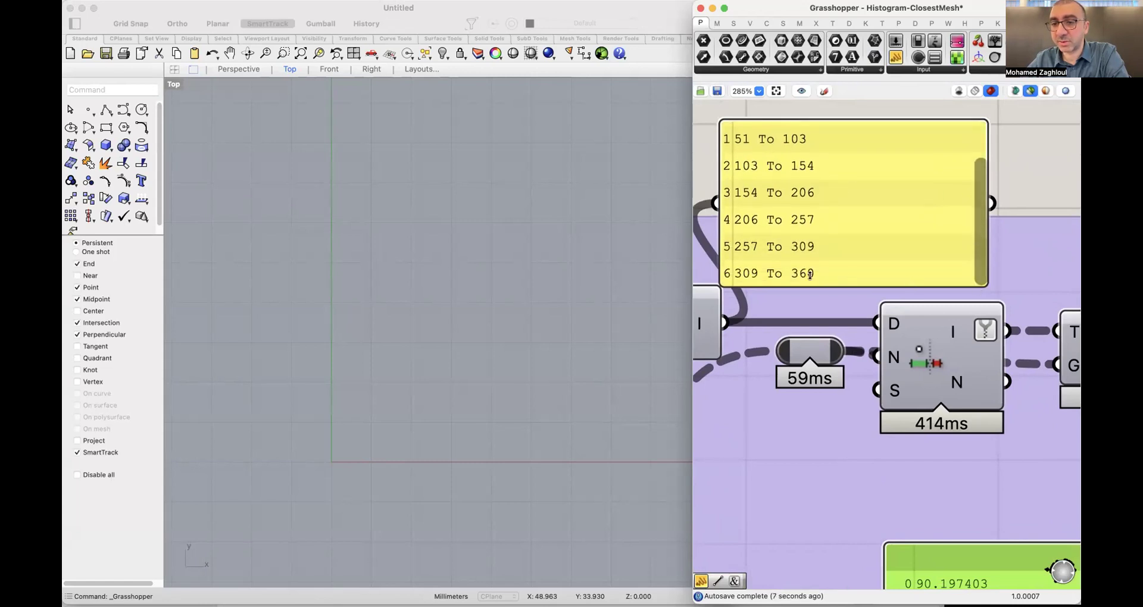
pyautogui.scroll(-5, 811, 281)
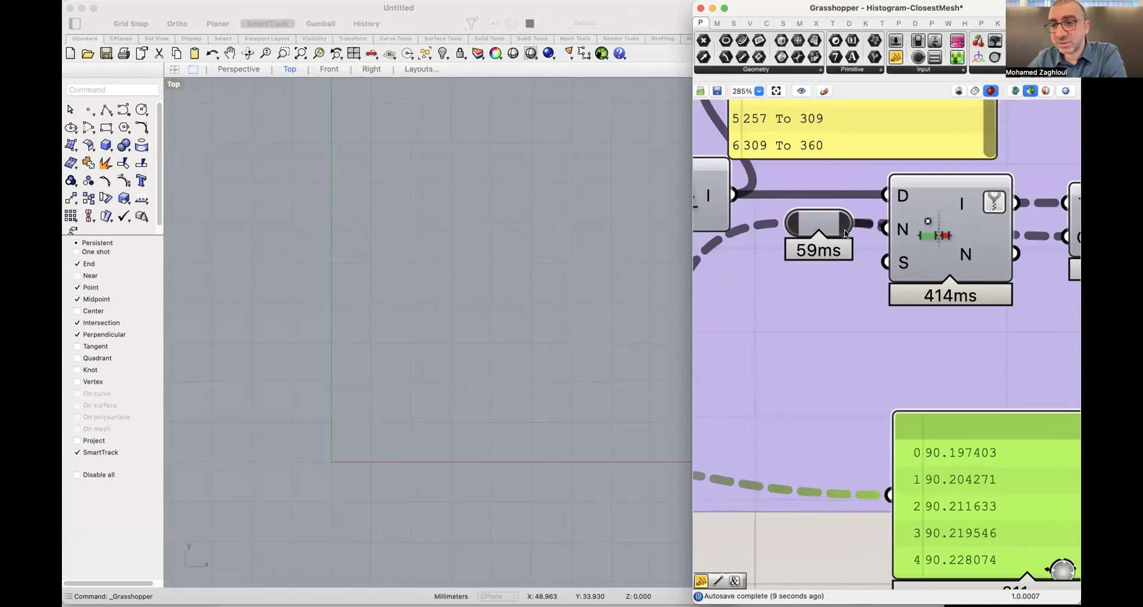
pyautogui.moveTo(878, 484); pyautogui.dragTo(898, 422)
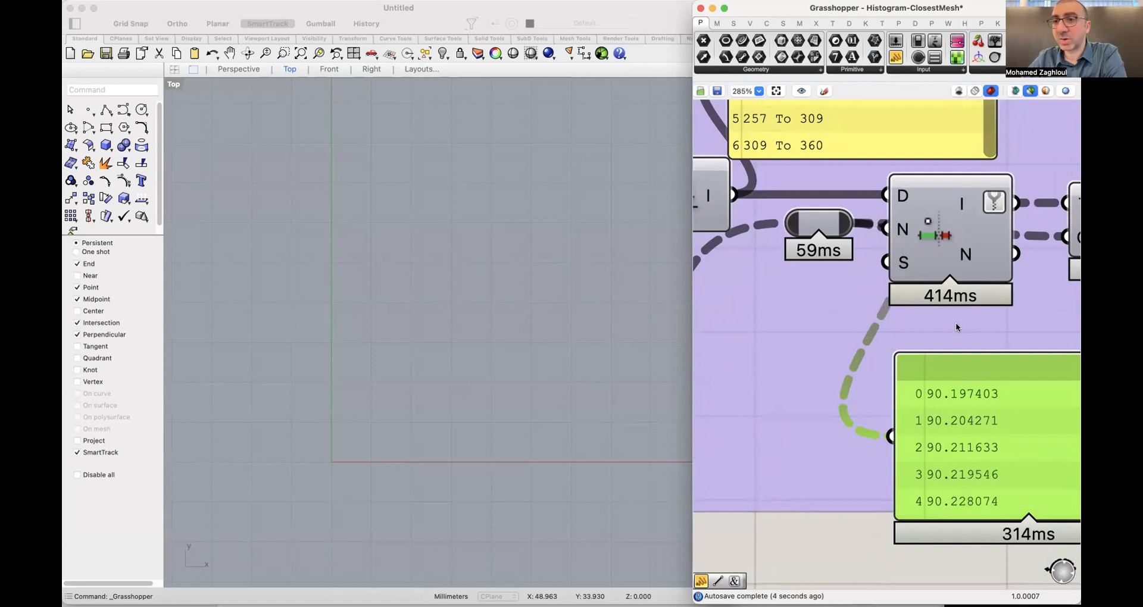
pyautogui.moveTo(974, 324); pyautogui.dragTo(891, 414)
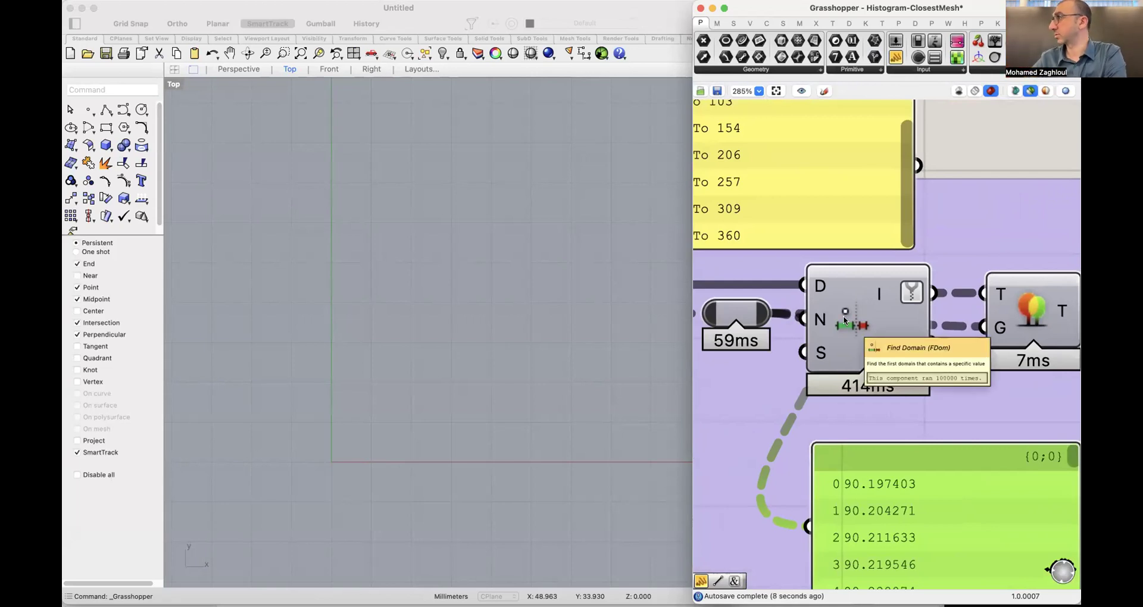
# Move the panel outside the binning group, feed it from the tree component after Find Domain, and enlarge it.
pyautogui.scroll(-1, 848, 304)
pyautogui.hscroll(4, 848, 303)
pyautogui.scroll(-8, 851, 291)
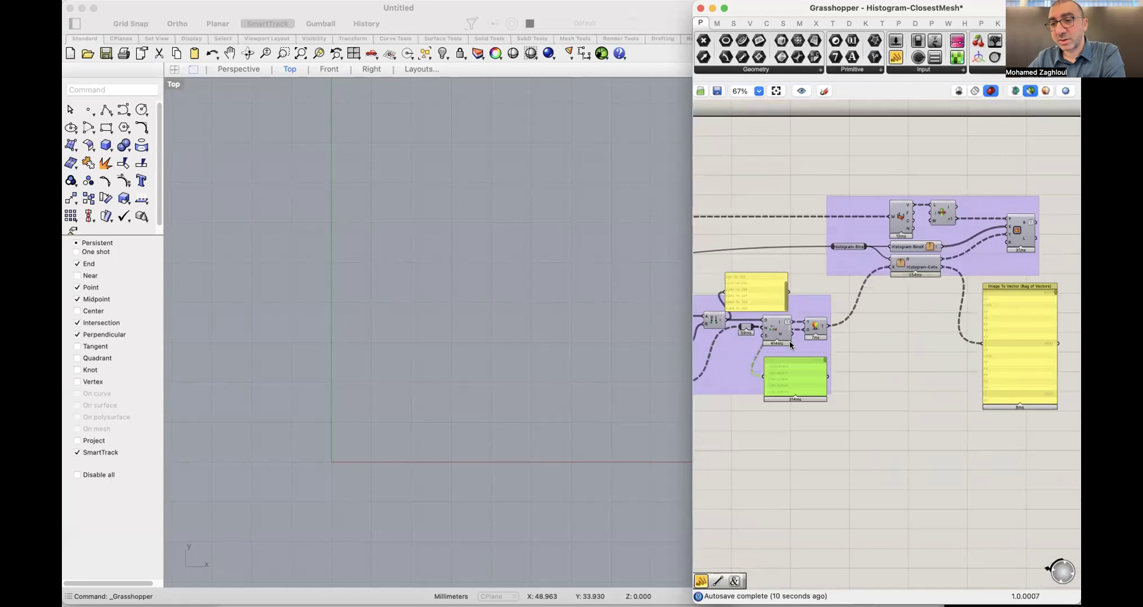
pyautogui.moveTo(809, 367); pyautogui.dragTo(928, 368)
pyautogui.scroll(5, 851, 315)
pyautogui.moveTo(813, 345); pyautogui.dragTo(992, 414)
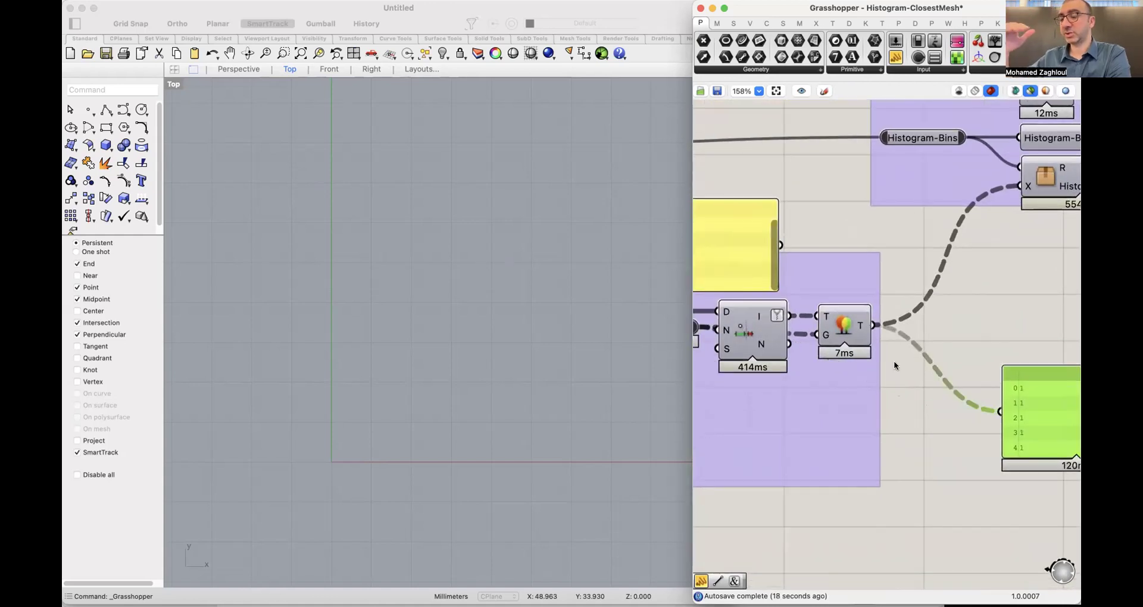
pyautogui.scroll(-3, 894, 361)
pyautogui.hscroll(3, 894, 361)
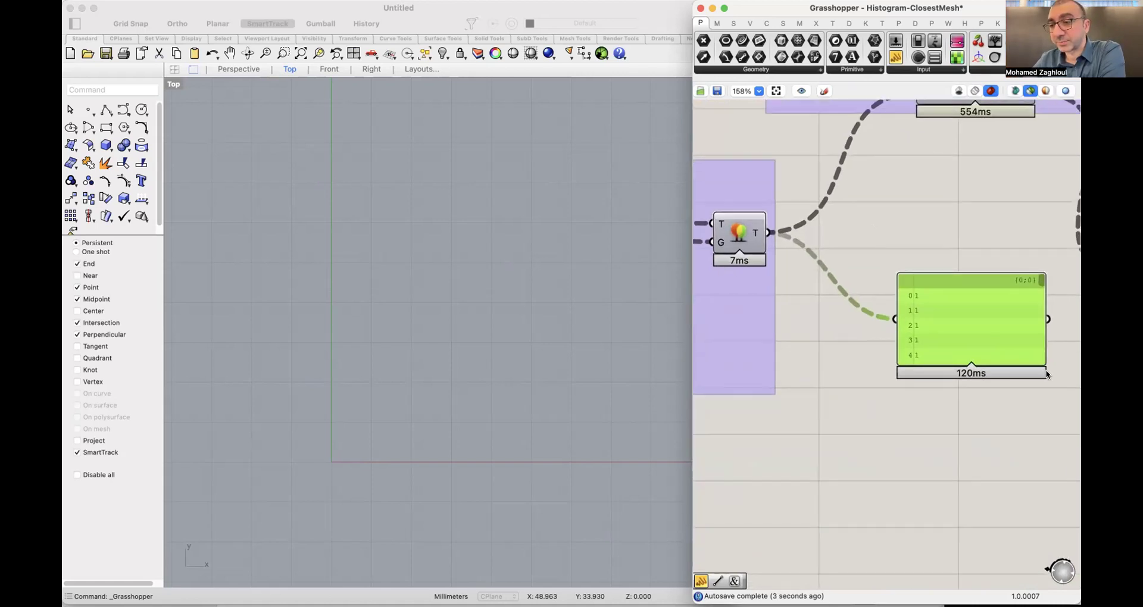
pyautogui.moveTo(971, 365); pyautogui.dragTo(971, 366)
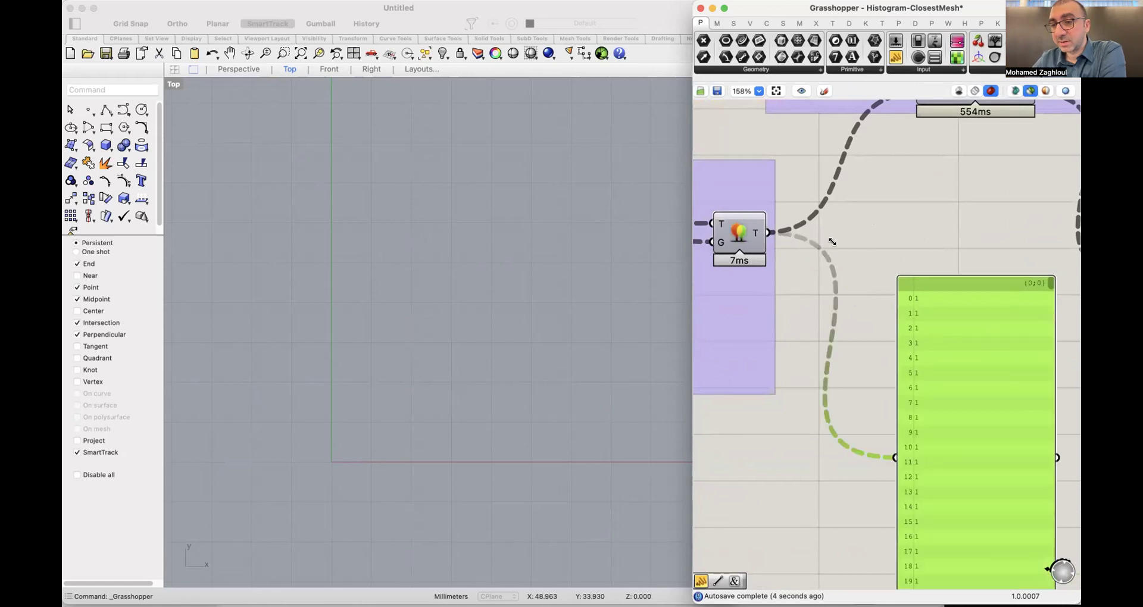
# Inspect Find Domain's Index output and compare it with the angle ranges in the bin domains panel.
pyautogui.moveTo(869, 314); pyautogui.dragTo(928, 280)
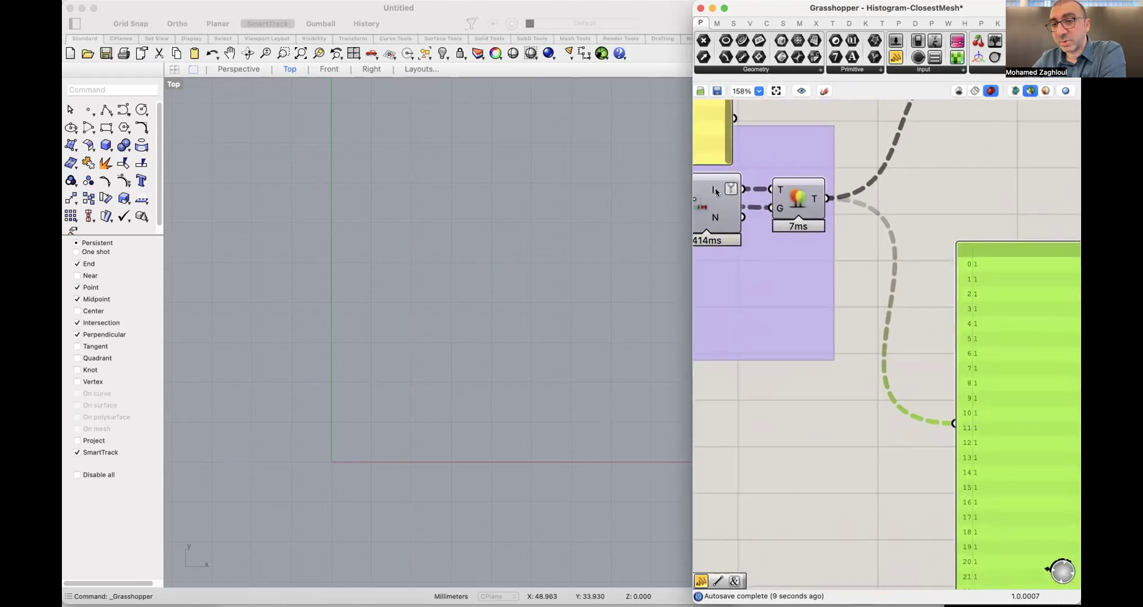
pyautogui.moveTo(714, 189)
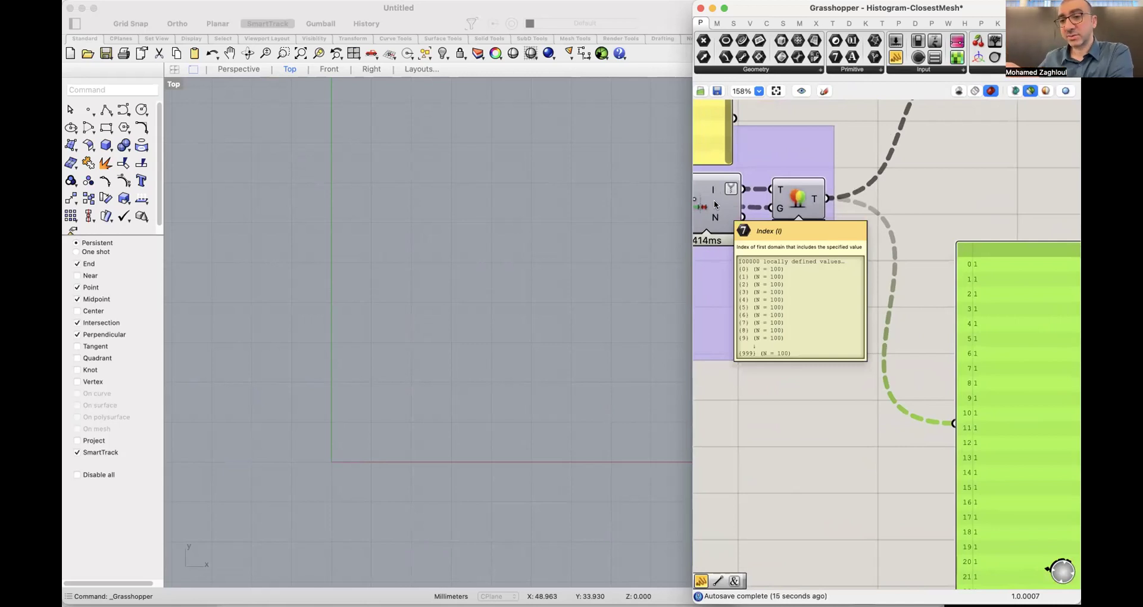
pyautogui.moveTo(738, 172); pyautogui.dragTo(940, 305)
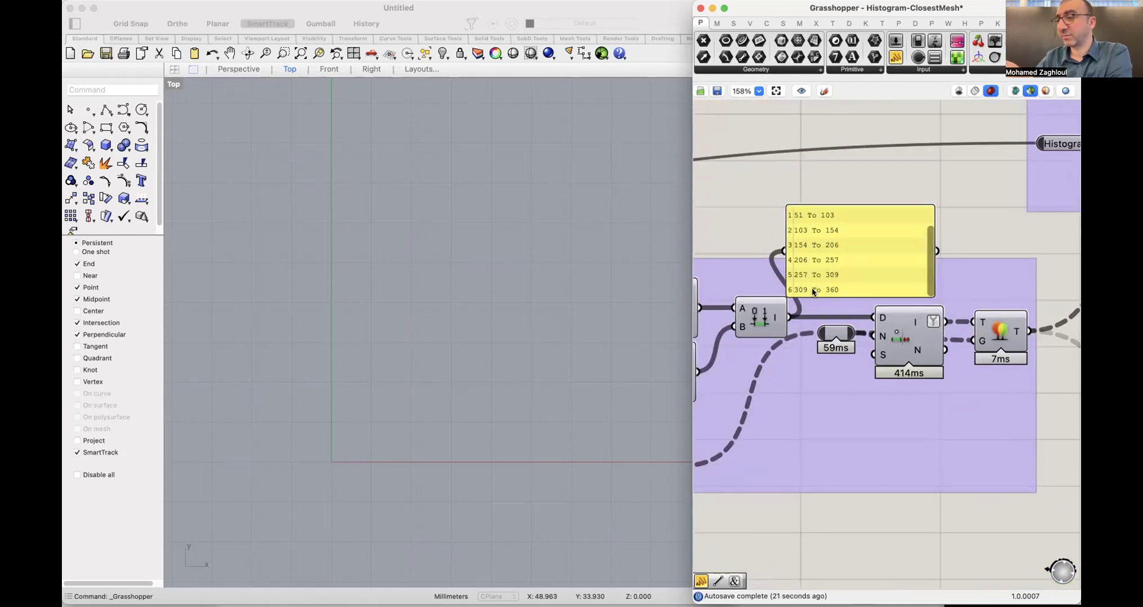
# Inspect the Histogram-Cells cluster and delete the panel showing the bin indices.
pyautogui.scroll(-5, 870, 292)
pyautogui.hscroll(4, 833, 367)
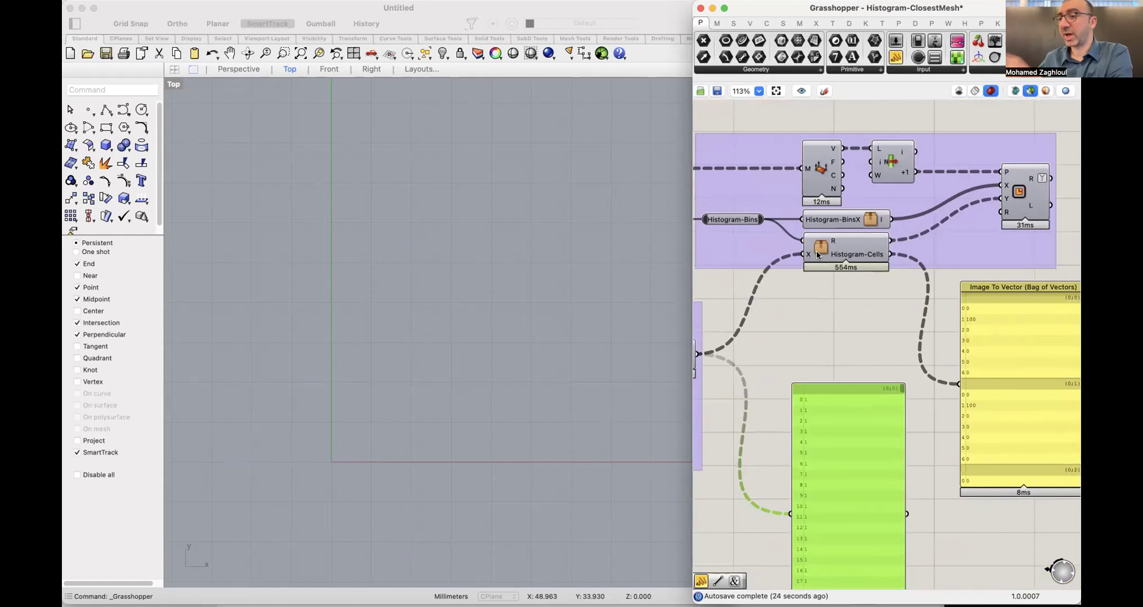
pyautogui.moveTo(817, 254)
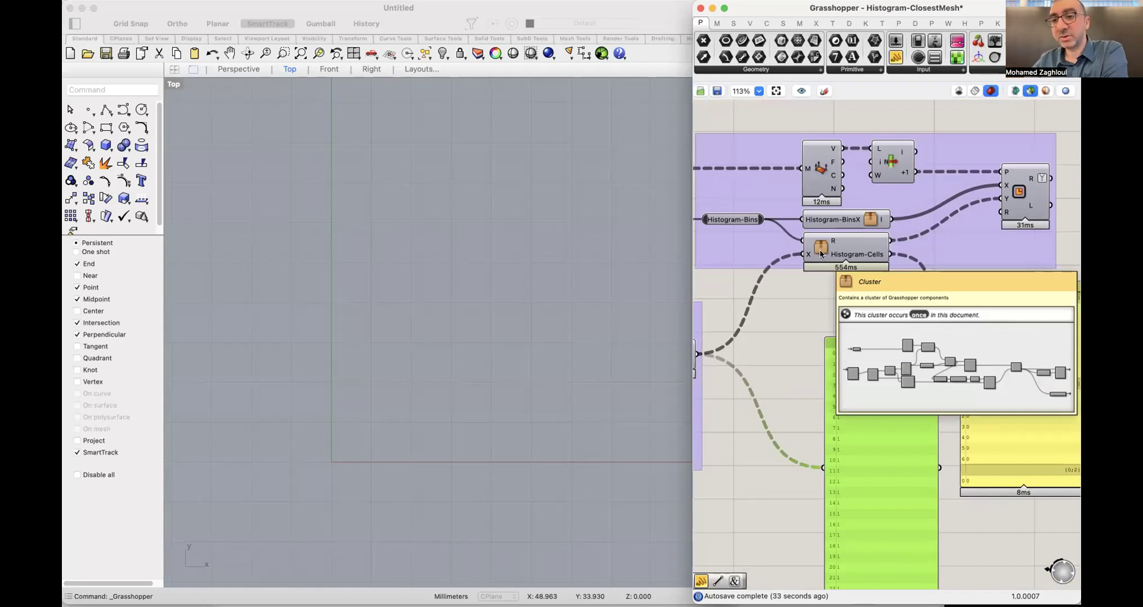
pyautogui.press('Delete')
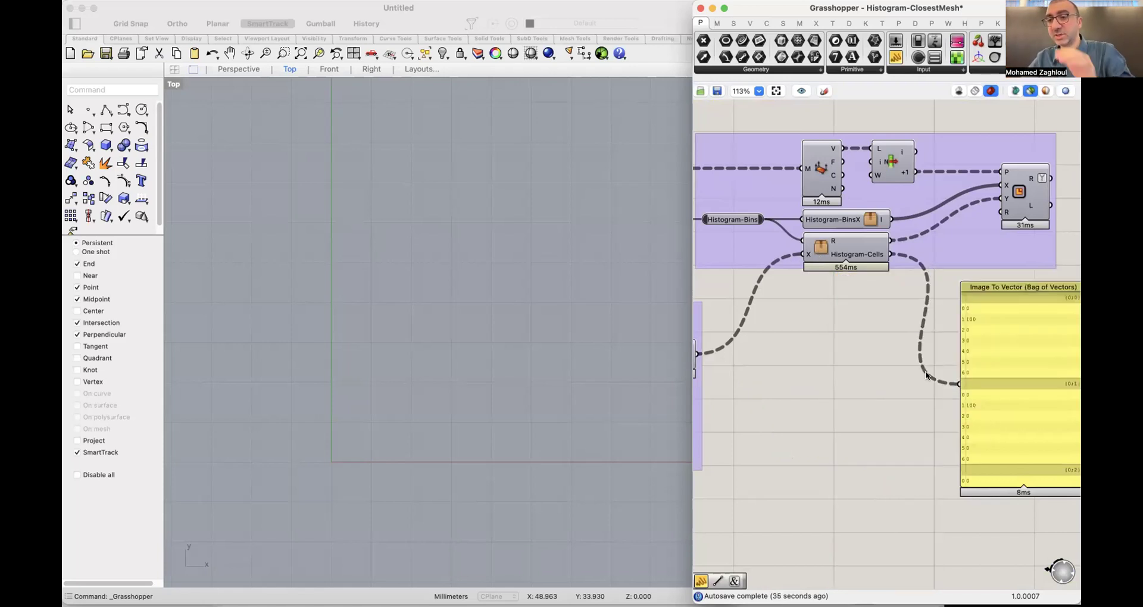
# Examine the Image To Vector (Bag of Vectors) panel and move it below the first group at the definition's start.
pyautogui.moveTo(948, 355); pyautogui.dragTo(802, 373)
pyautogui.scroll(3, 866, 327)
pyautogui.scroll(1, 866, 329)
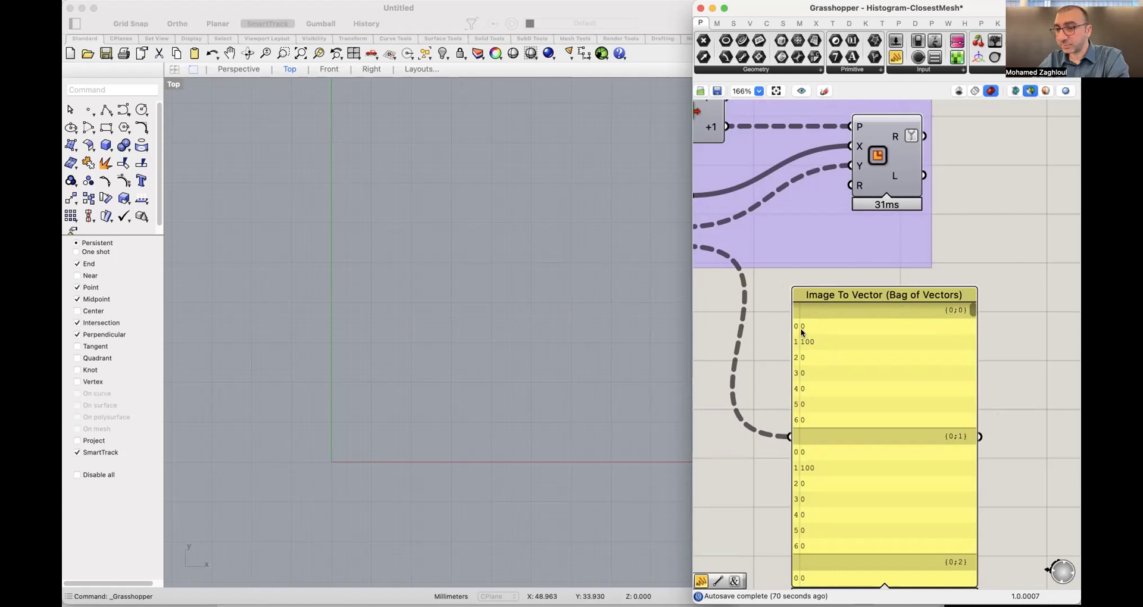
pyautogui.scroll(-10, 982, 333)
pyautogui.scroll(-3, 981, 352)
pyautogui.moveTo(983, 359); pyautogui.dragTo(769, 355)
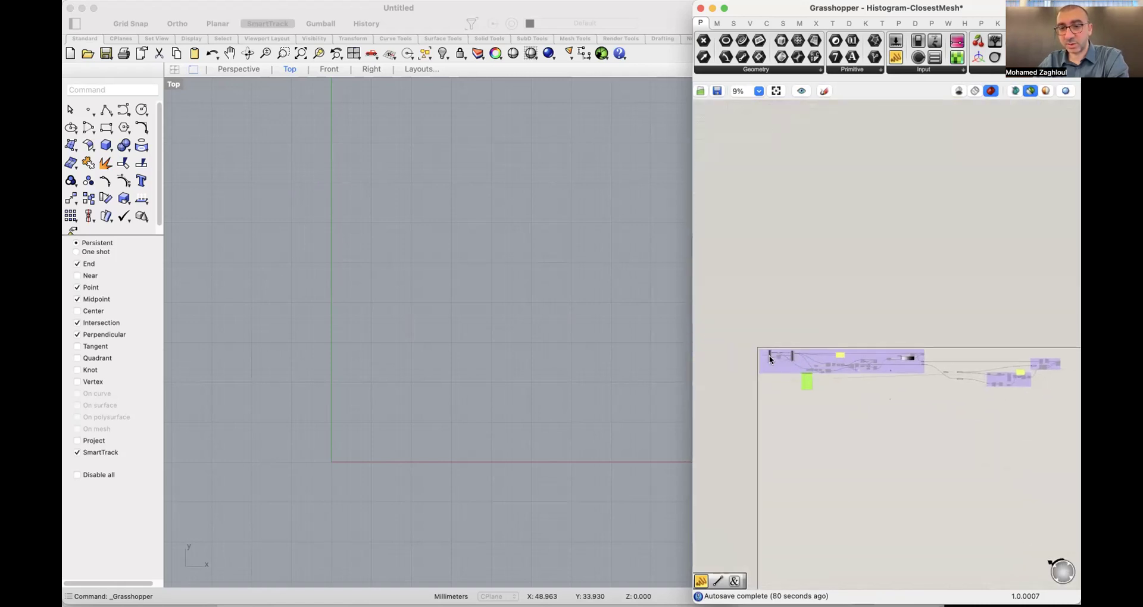
pyautogui.scroll(6, 783, 356)
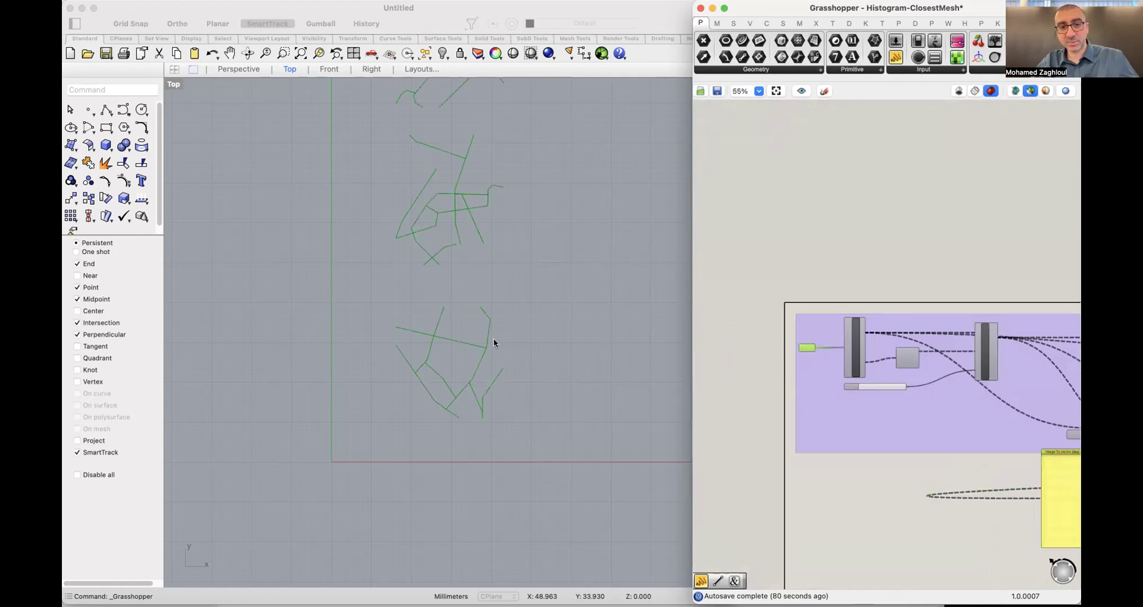
# Preview the street curves and cell vectors in the viewport, and enlarge the Image To Vector panel beside the street curve components.
pyautogui.moveTo(1016, 430); pyautogui.dragTo(823, 401)
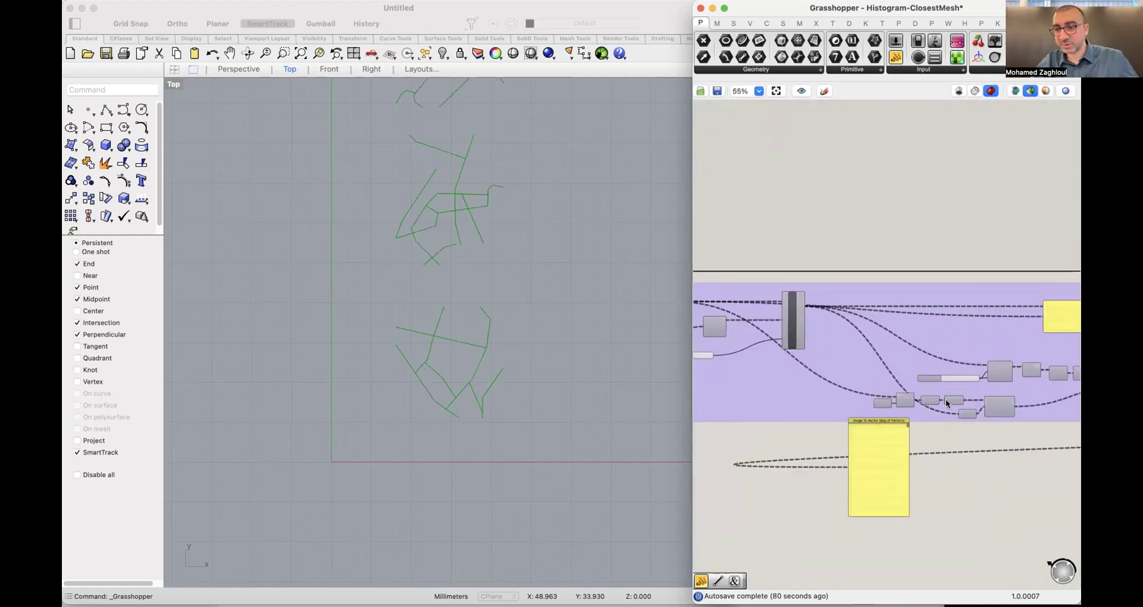
pyautogui.moveTo(946, 403); pyautogui.dragTo(876, 390)
pyautogui.moveTo(819, 450); pyautogui.dragTo(1039, 325)
pyautogui.keyDown('shift'); pyautogui.click(981, 304); pyautogui.keyUp('shift')
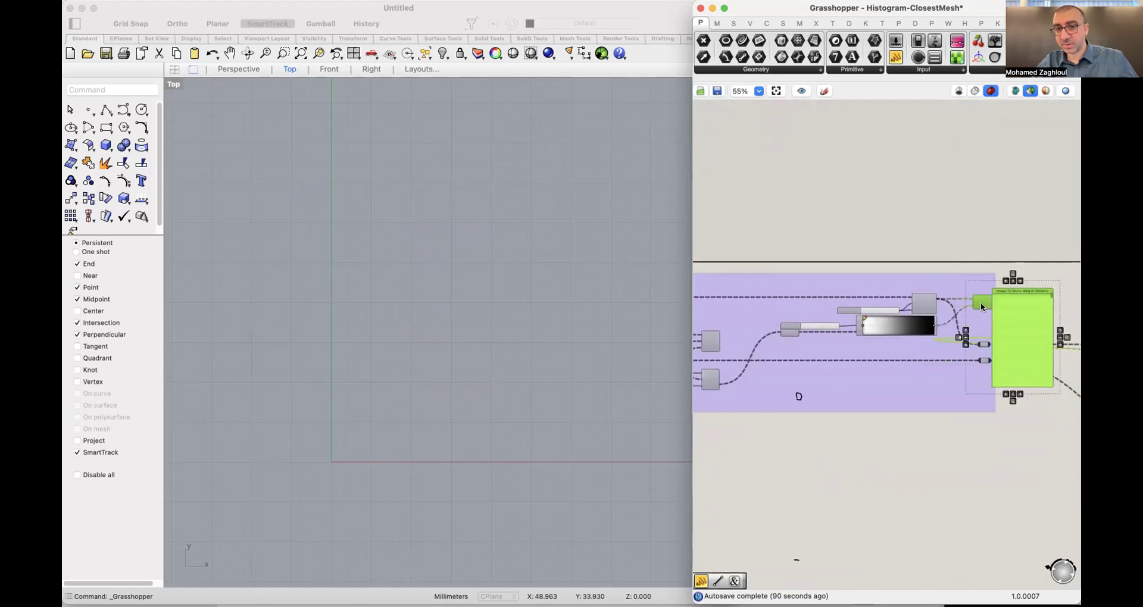
pyautogui.moveTo(844, 384); pyautogui.dragTo(899, 374)
pyautogui.click(763, 329)
pyautogui.scroll(-5, 1044, 374)
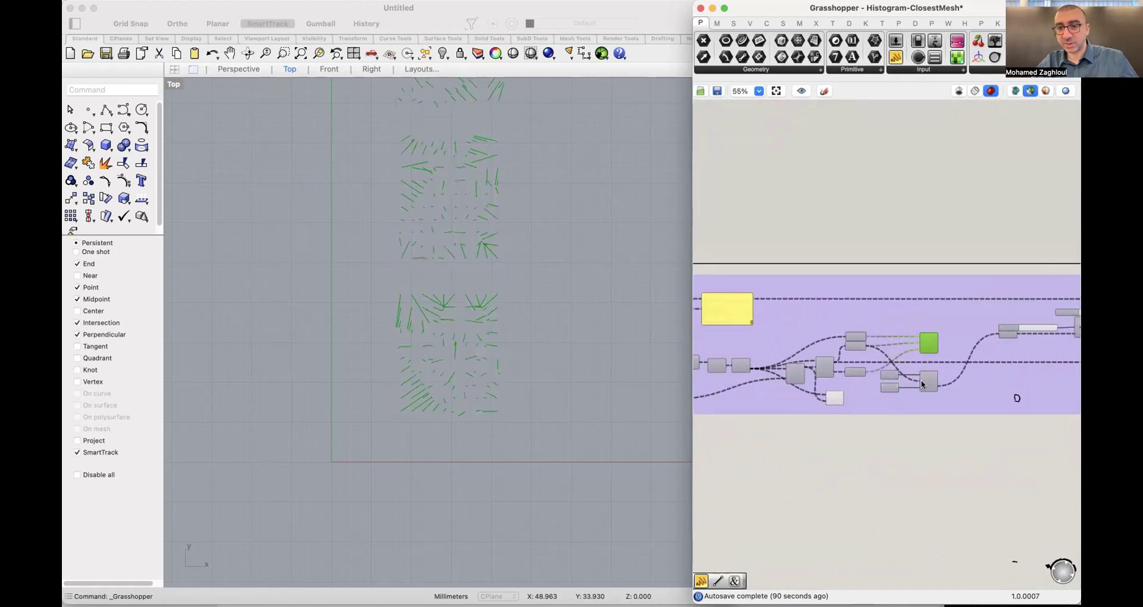
pyautogui.moveTo(1059, 364); pyautogui.dragTo(774, 423)
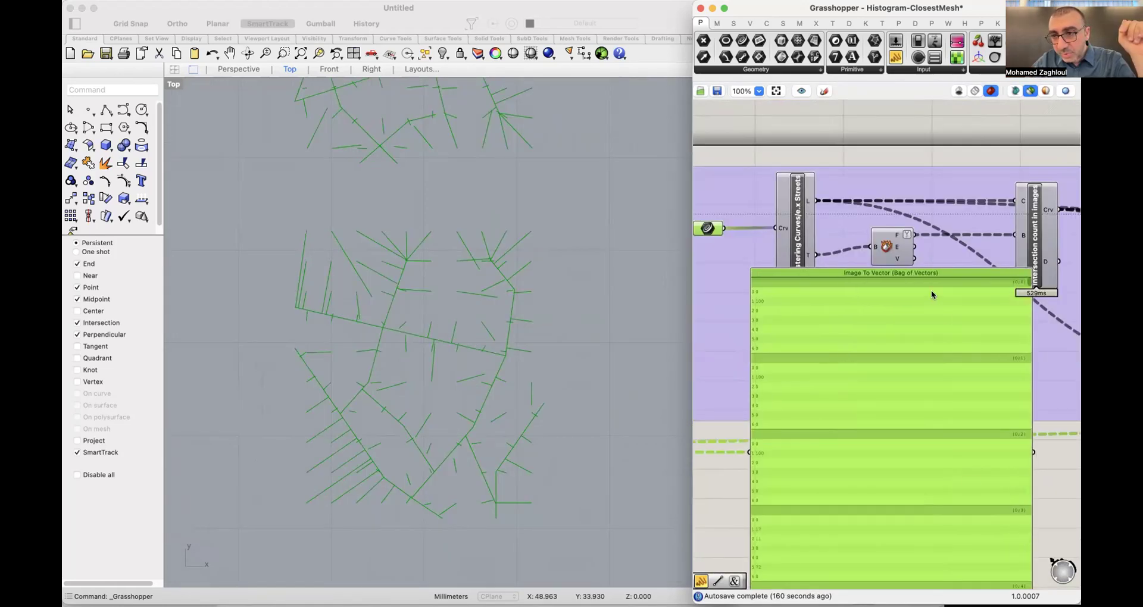
# Scroll the enlarged Image To Vector panel to the last branches of the first image and return it to the definition's downstream end.
pyautogui.moveTo(1026, 283); pyautogui.dragTo(1001, 268)
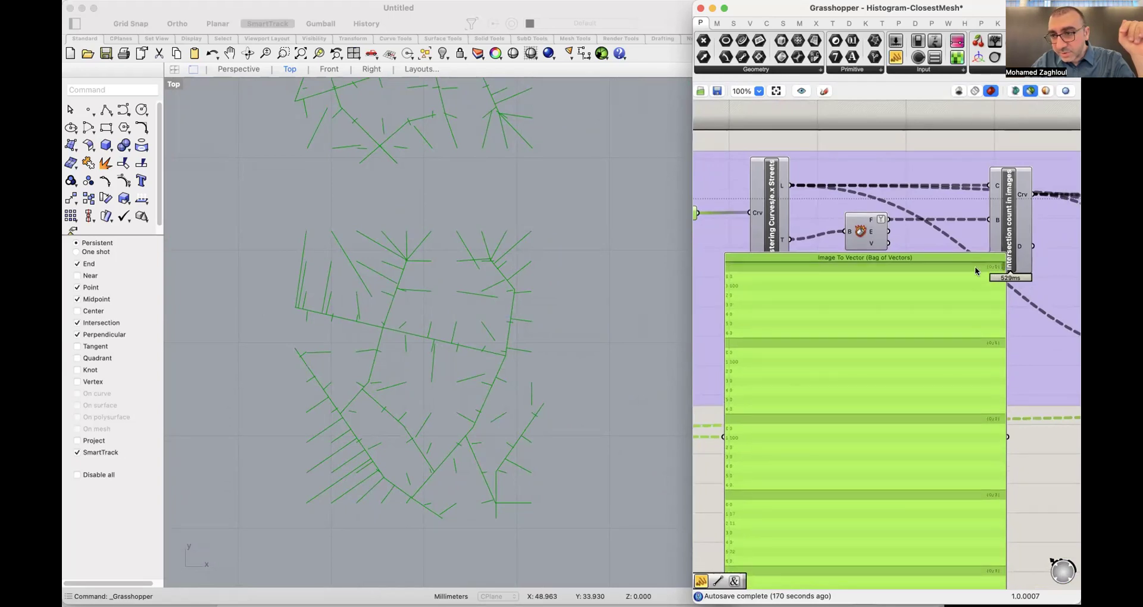
pyautogui.moveTo(1001, 268); pyautogui.dragTo(1014, 303)
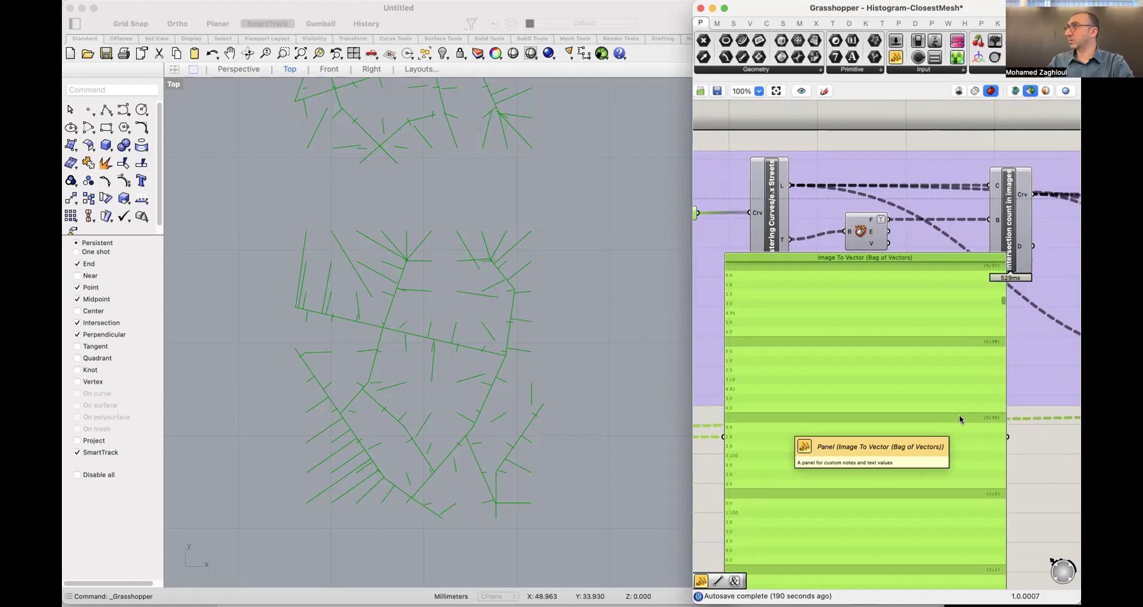
pyautogui.moveTo(923, 400); pyautogui.dragTo(925, 361)
pyautogui.scroll(-15, 806, 347)
pyautogui.click(906, 390)
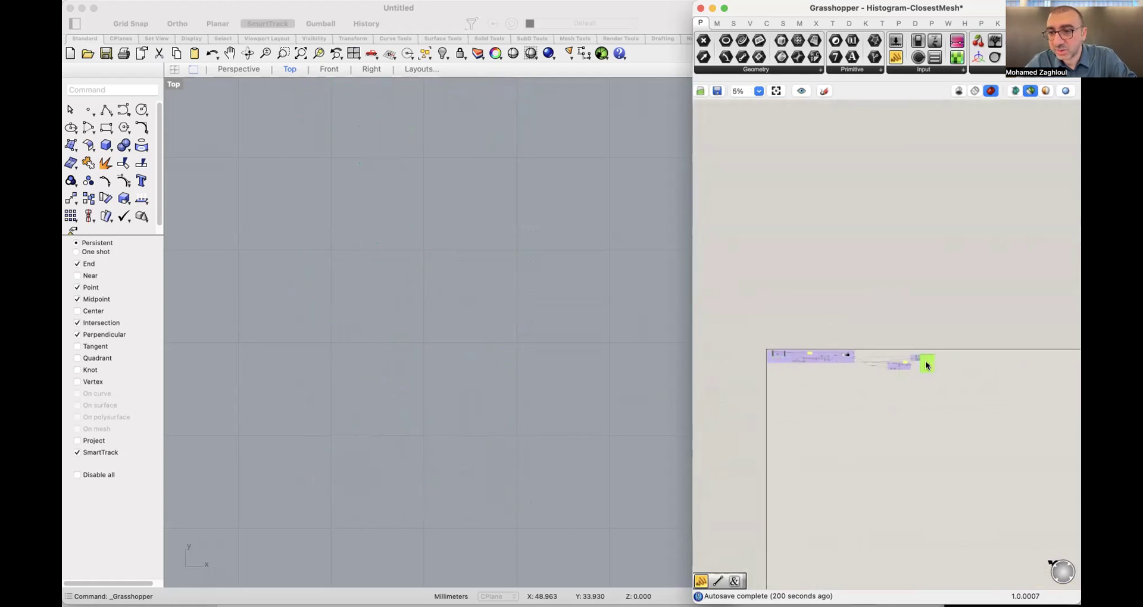
# Add a Shift Paths component and wire it between the Histogram-Cells output and the Image To Vector panel.
pyautogui.scroll(12, 921, 360)
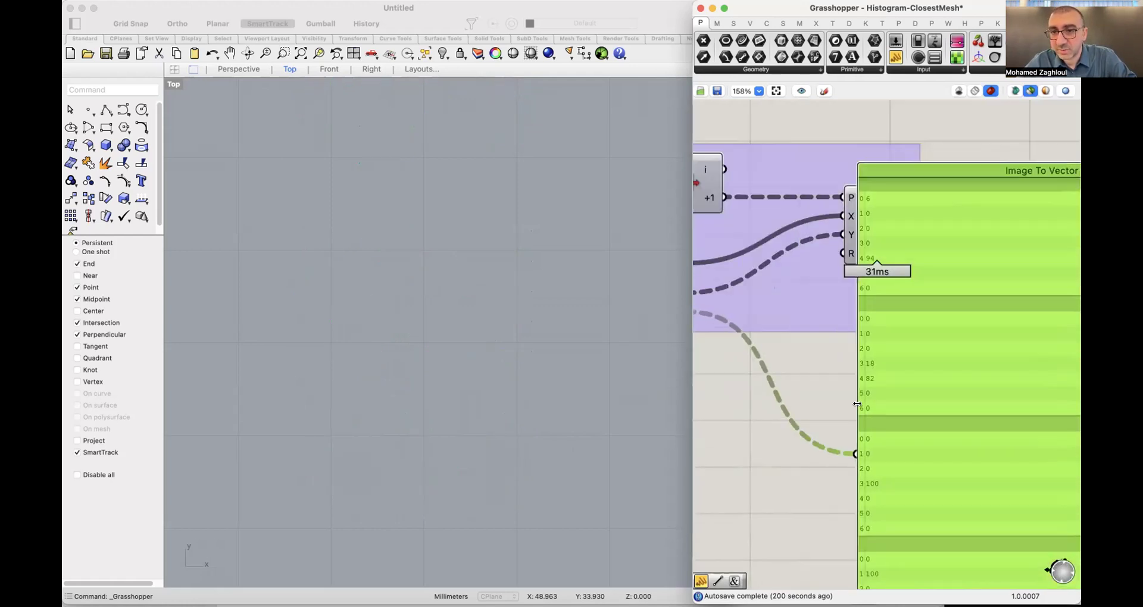
pyautogui.doubleClick(866, 421)
pyautogui.write('shift')
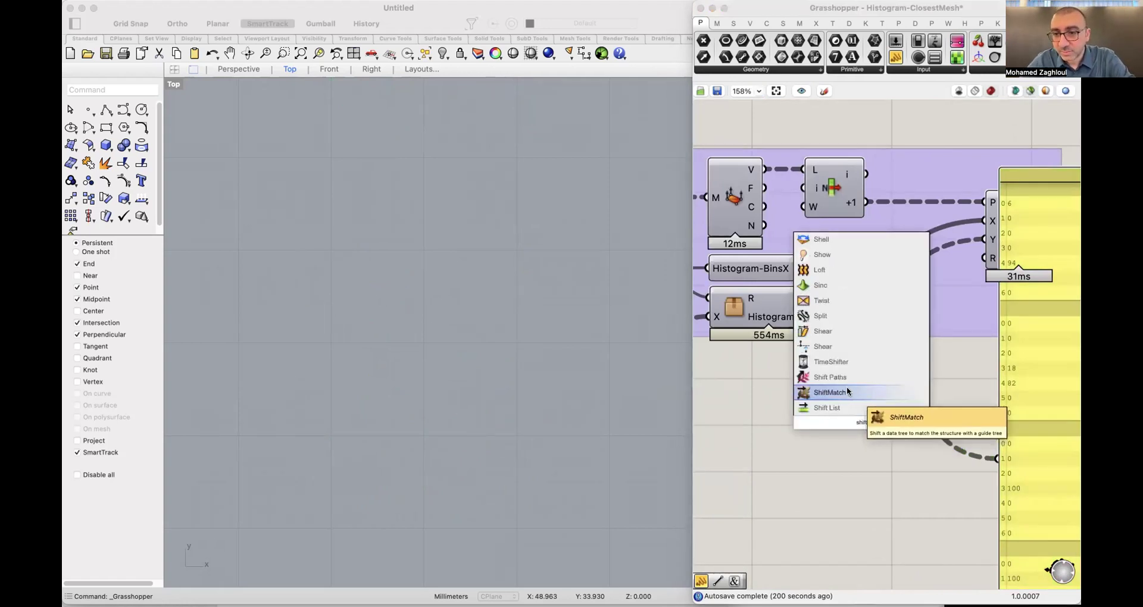
pyautogui.click(846, 380)
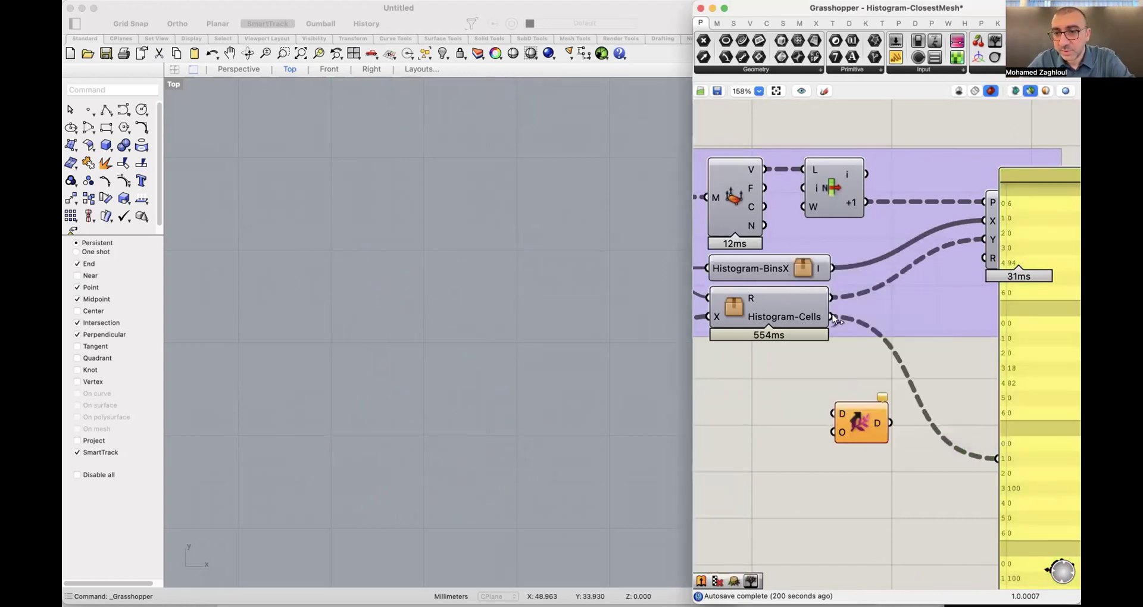
pyautogui.moveTo(833, 317); pyautogui.dragTo(997, 458)
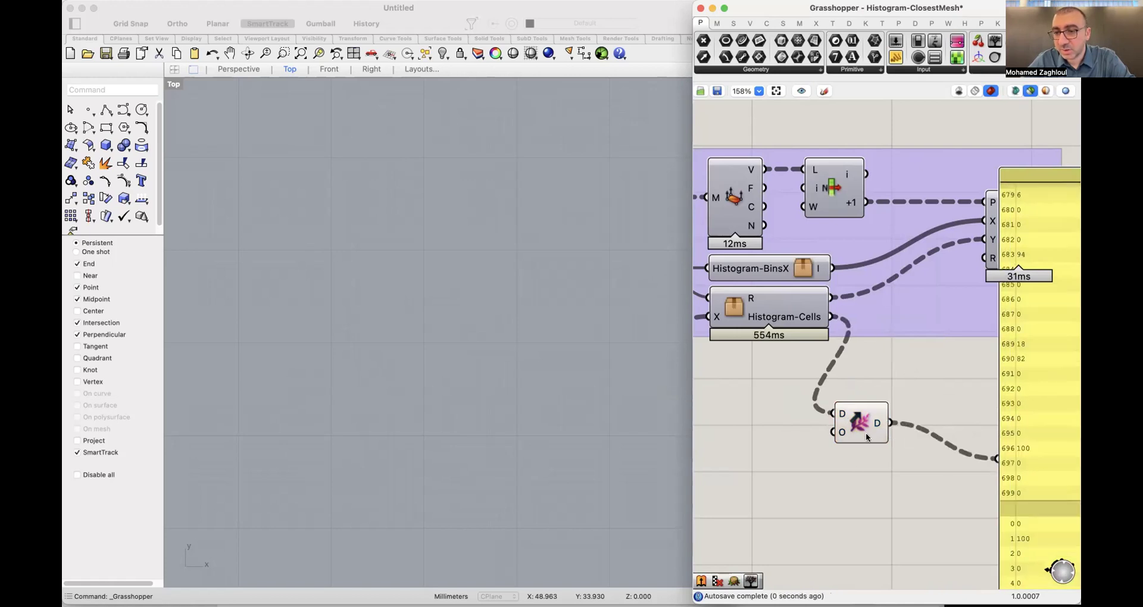
# Add a Param Viewer fed by the Shift Paths output and enlarge it to list all its branches.
pyautogui.click(994, 41)
pyautogui.click(955, 502)
pyautogui.moveTo(890, 423); pyautogui.dragTo(861, 502)
pyautogui.moveTo(946, 432); pyautogui.dragTo(841, 287)
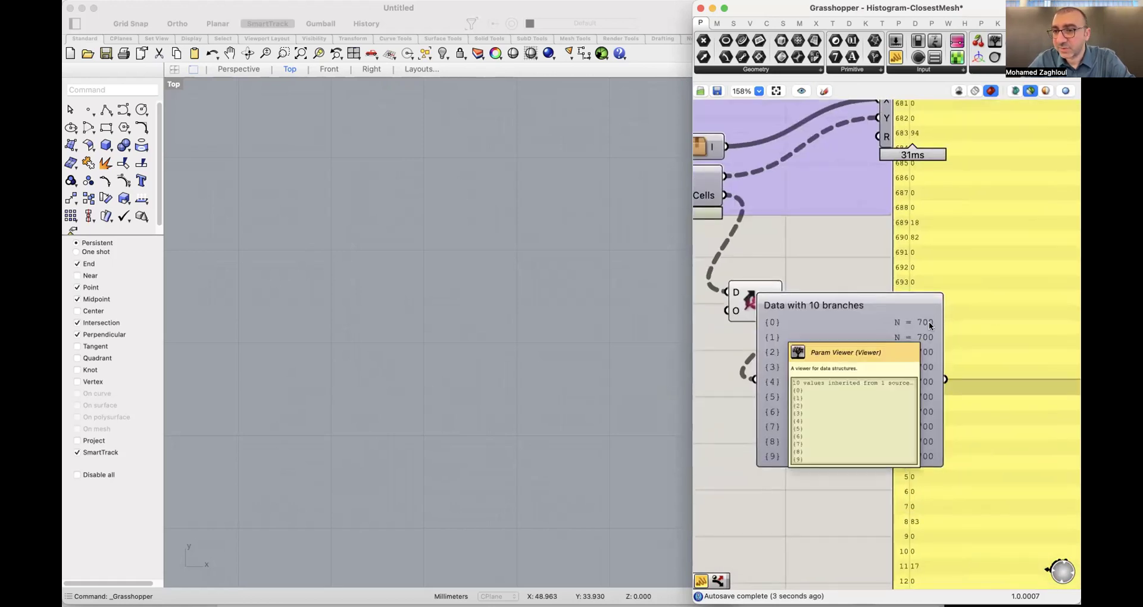
pyautogui.moveTo(855, 467); pyautogui.dragTo(857, 496)
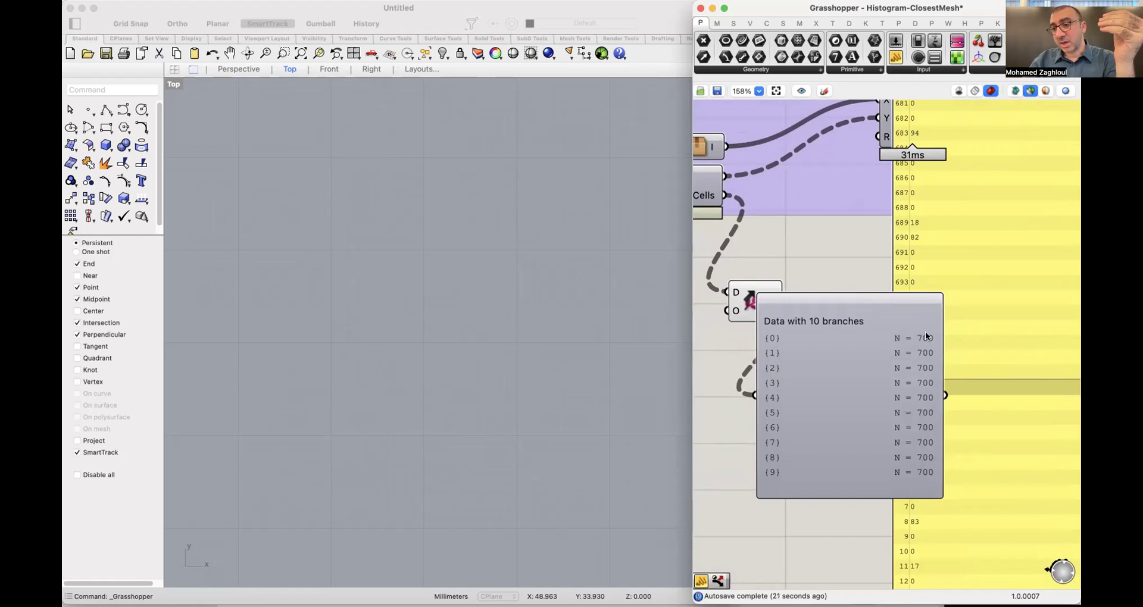
# Review the Histogram-Bins slider and move the Image To Vector panel clear of the Rectangle component.
pyautogui.scroll(-5, 1022, 333)
pyautogui.scroll(8, 788, 331)
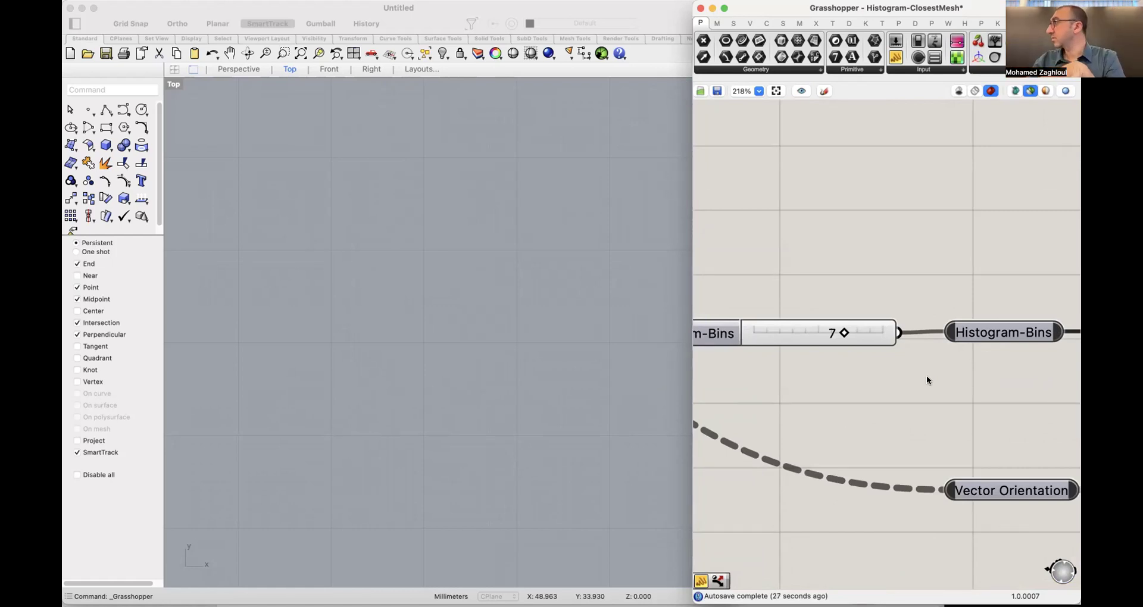
pyautogui.moveTo(905, 338); pyautogui.dragTo(773, 316)
pyautogui.scroll(-10, 777, 349)
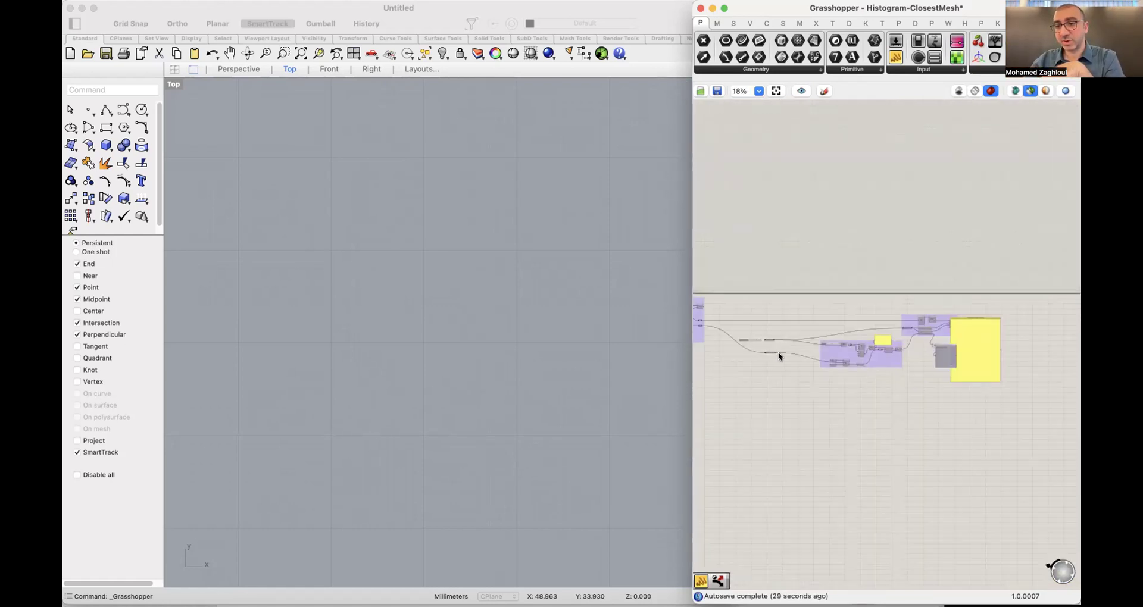
pyautogui.scroll(7, 975, 334)
pyautogui.moveTo(921, 359); pyautogui.dragTo(993, 456)
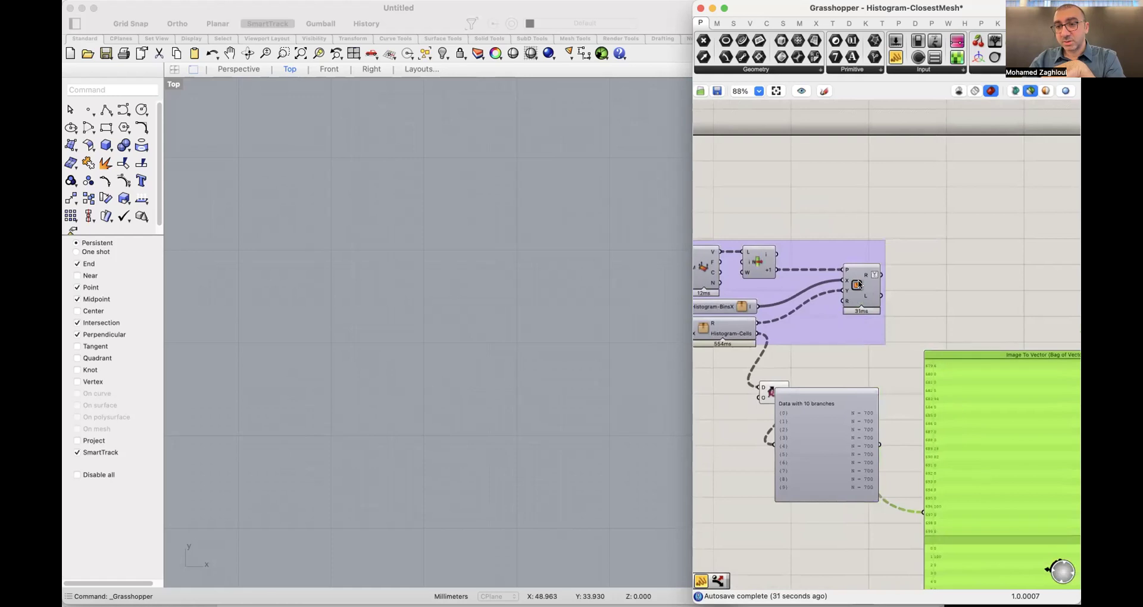
# Preview the Rectangle component's histogram bars in the Rhino viewport and examine individual cell histograms up close.
pyautogui.click(859, 285)
pyautogui.moveTo(374, 267); pyautogui.dragTo(436, 273)
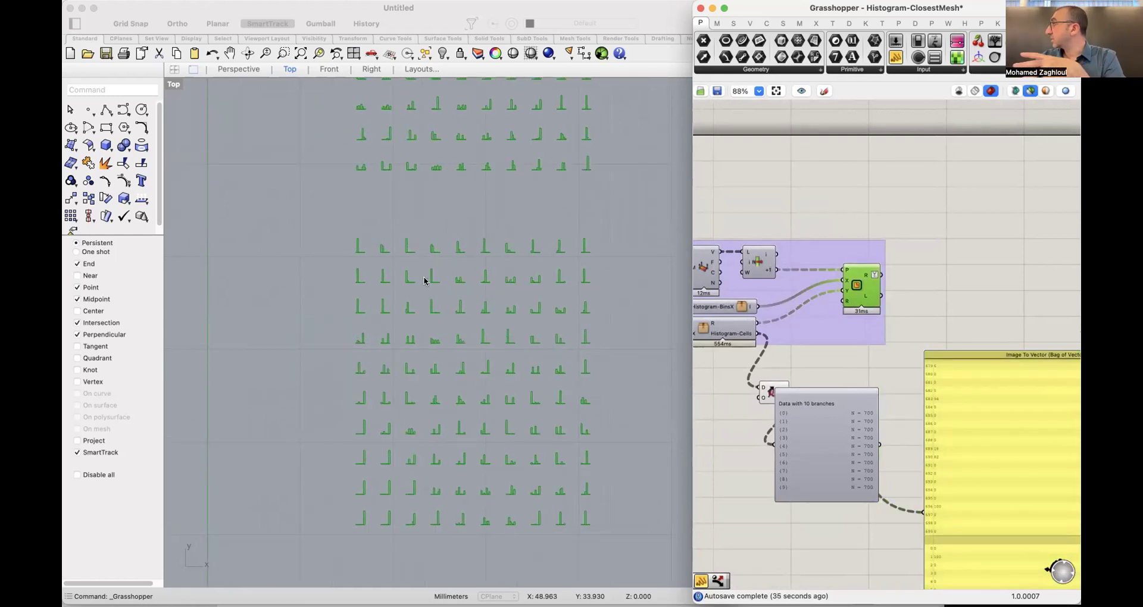
pyautogui.scroll(10, 387, 255)
pyautogui.scroll(3, 387, 250)
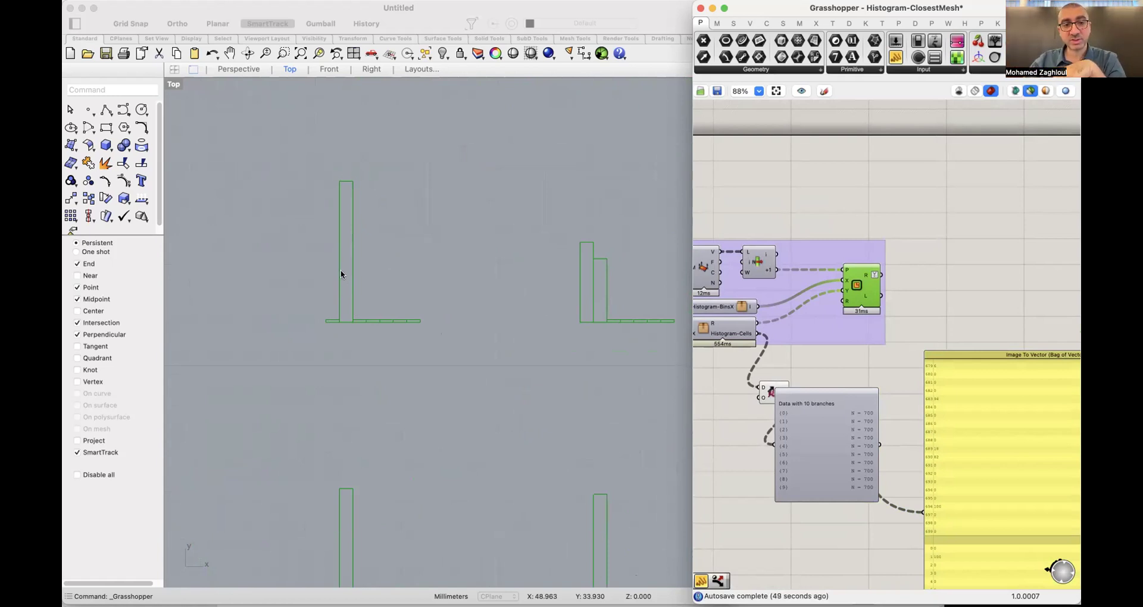
# Preview the Line component beside the mesh closest-point components and examine its lines together with the histogram bars in the Top viewport.
pyautogui.hscroll(5, 344, 221)
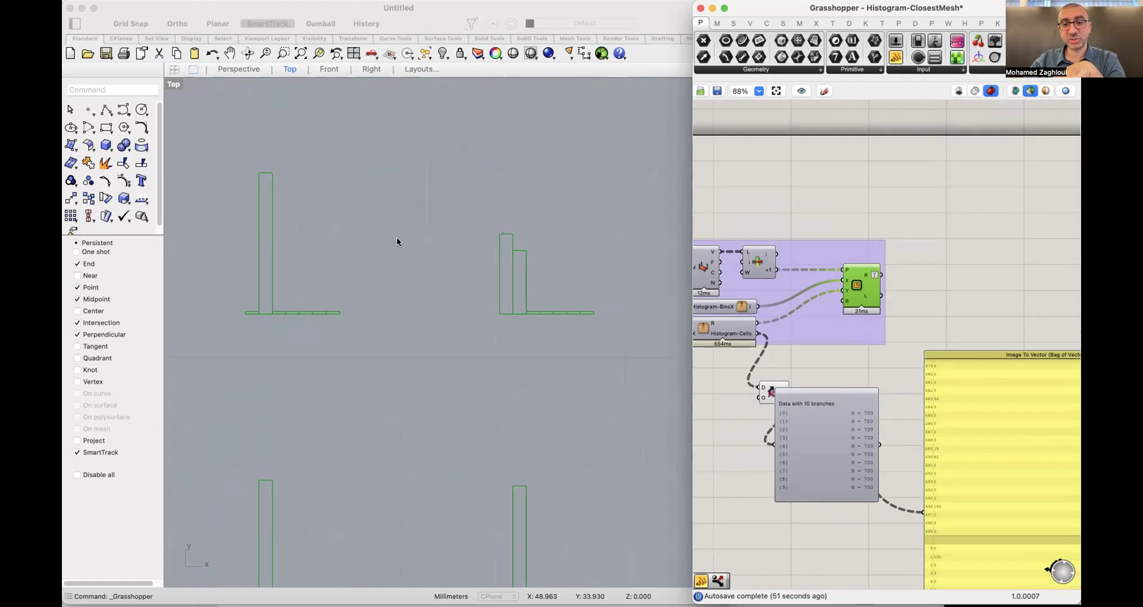
pyautogui.scroll(-5, 992, 301)
pyautogui.scroll(-2, 1009, 323)
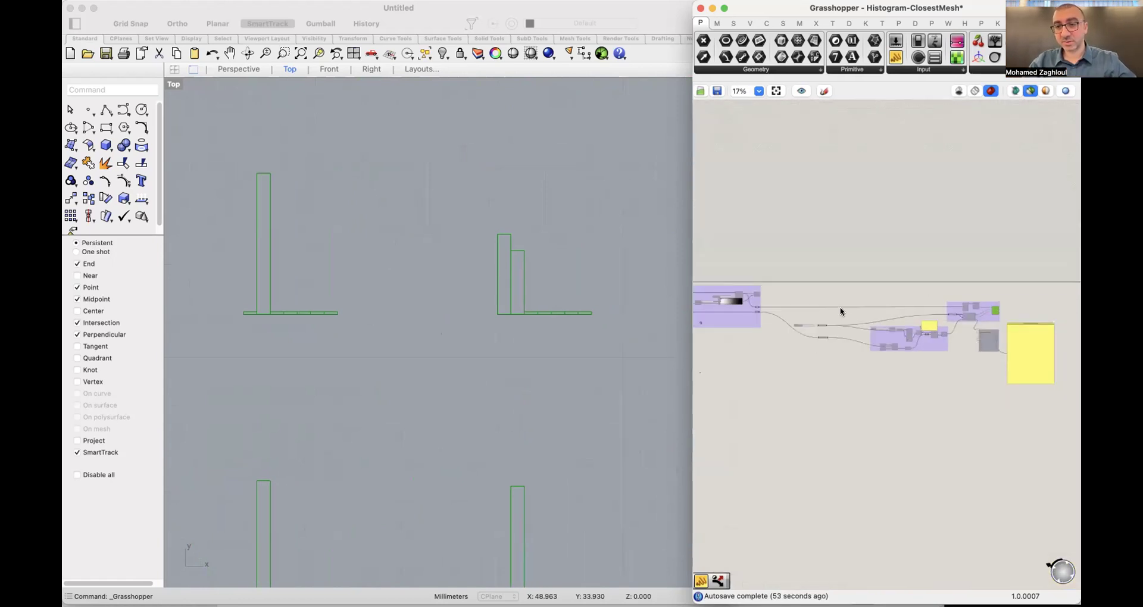
pyautogui.moveTo(720, 309); pyautogui.dragTo(783, 309)
pyautogui.scroll(-3, 712, 313)
pyautogui.moveTo(712, 312); pyautogui.dragTo(770, 327)
pyautogui.scroll(4, 770, 328)
pyautogui.scroll(5, 771, 327)
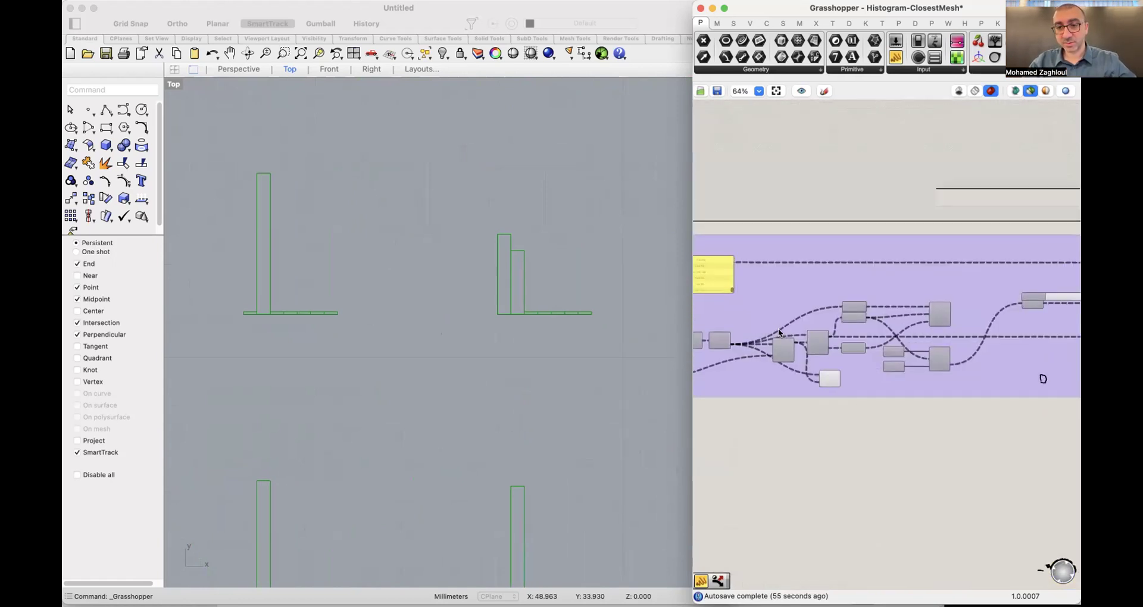
pyautogui.click(842, 395)
pyautogui.moveTo(542, 361); pyautogui.dragTo(548, 392)
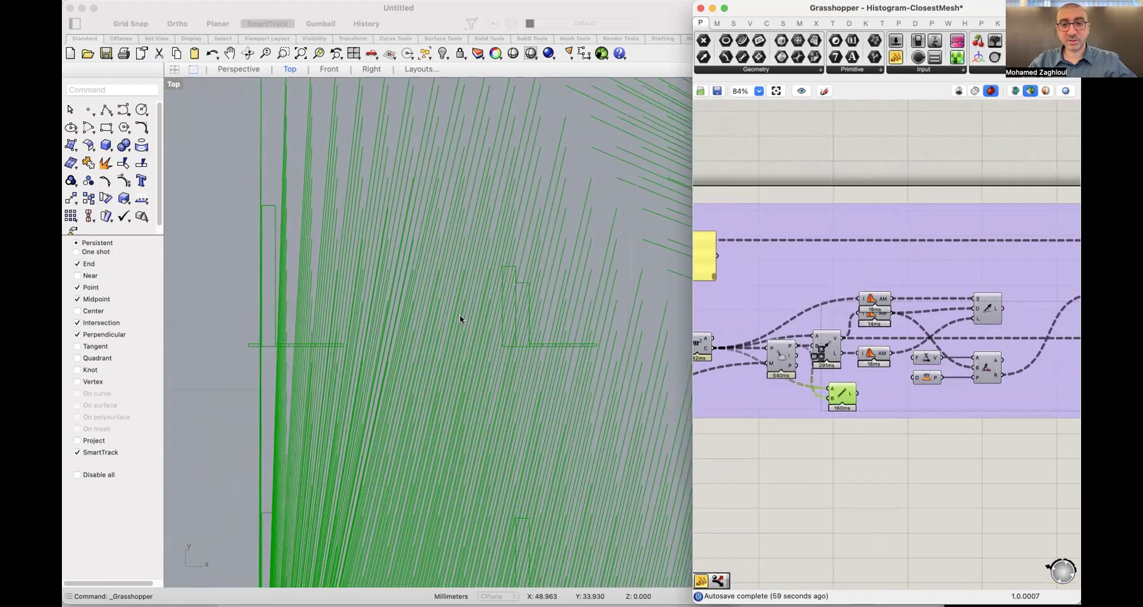
pyautogui.scroll(-6, 480, 325)
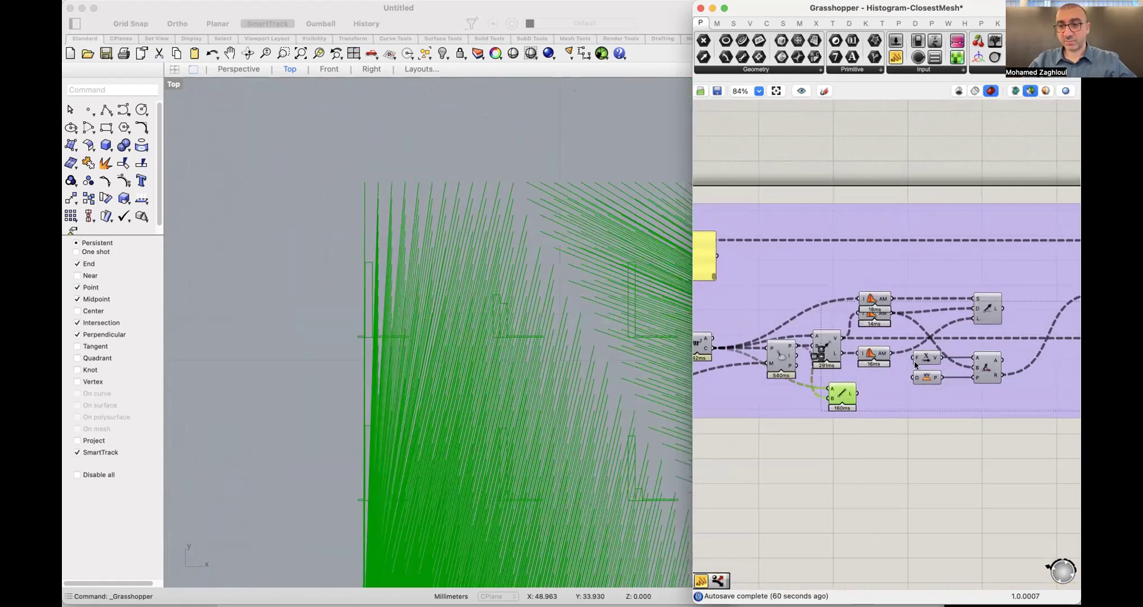
pyautogui.hscroll(-5, 741, 335)
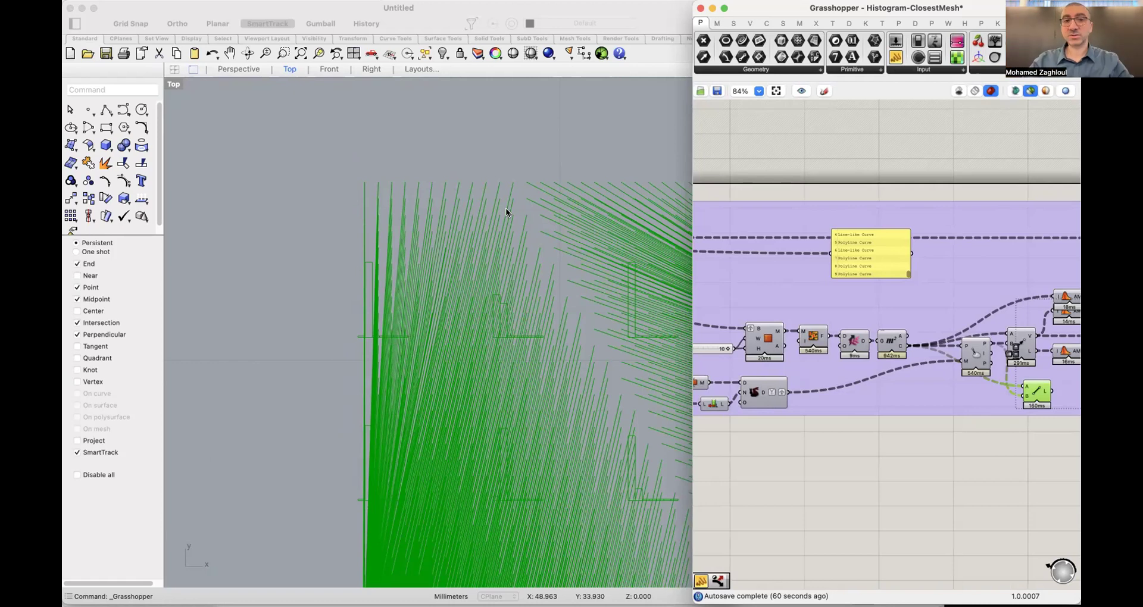
pyautogui.click(362, 328)
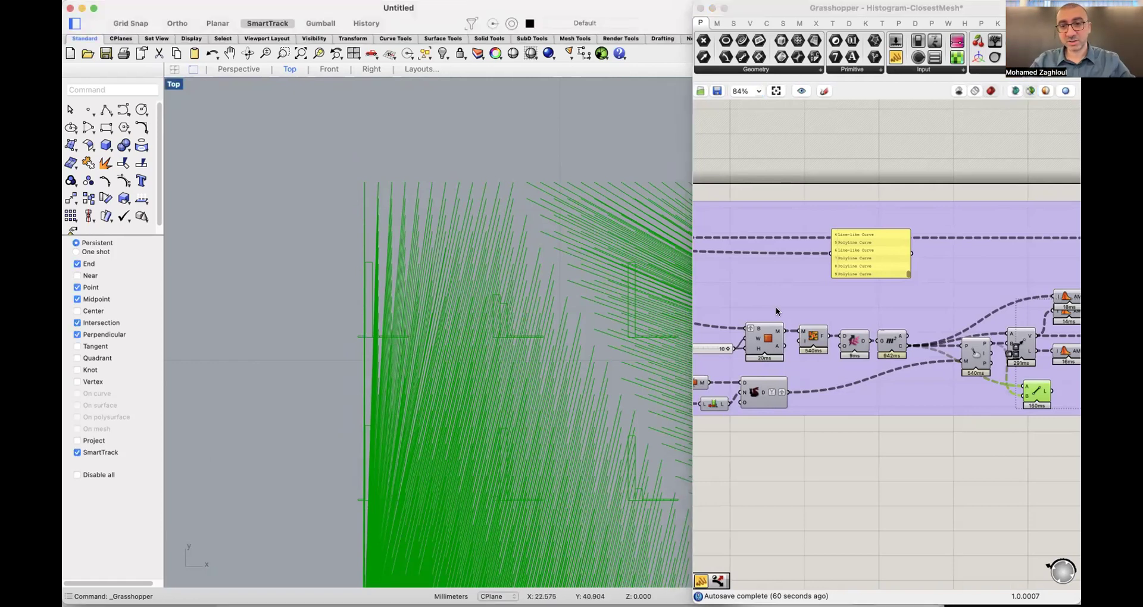
# Remove the Line component's lines from the preview and show only the Rectangle component's histogram bars.
pyautogui.rightClick(1036, 391)
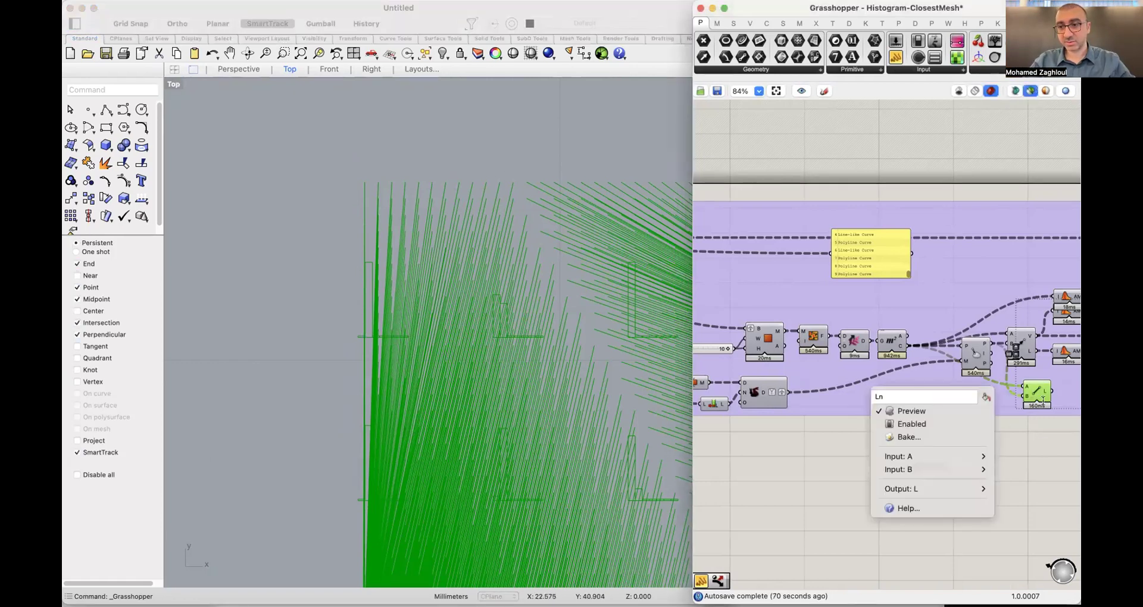
pyautogui.click(1036, 390)
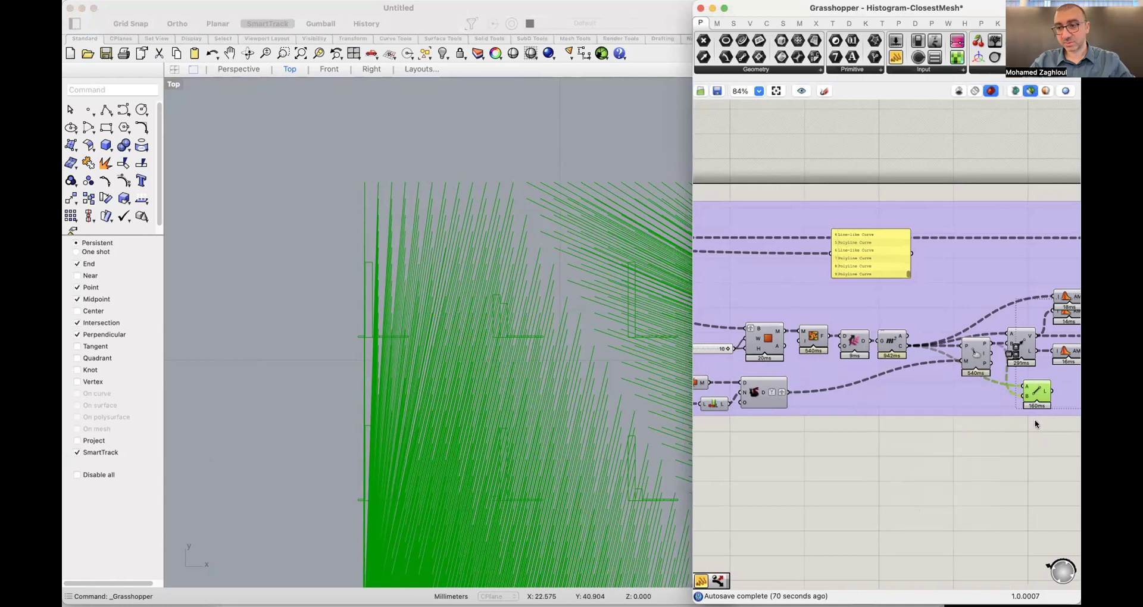
pyautogui.press('Delete')
pyautogui.scroll(-10, 1038, 430)
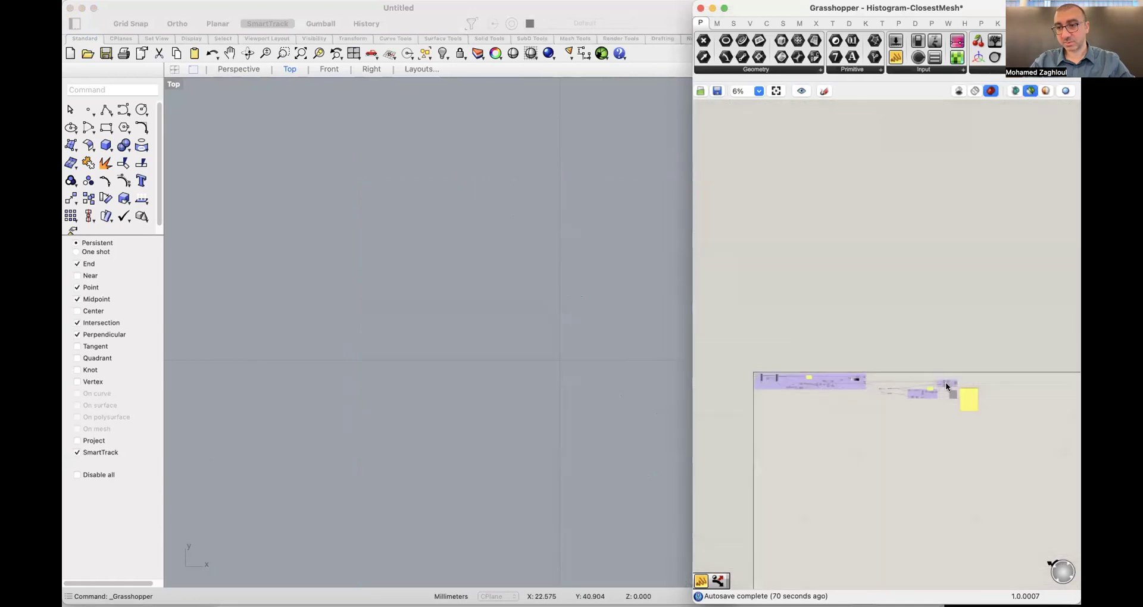
pyautogui.scroll(10, 945, 382)
pyautogui.hotkey('ctrl', 'z')
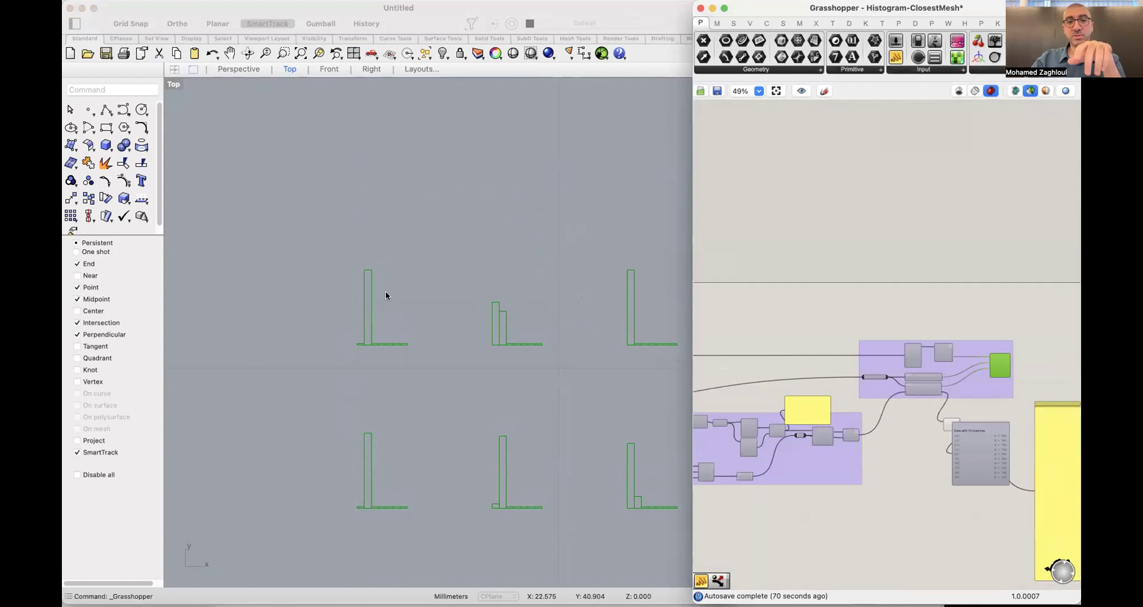
# Examine the histogram bars in the Top viewport, from a single cell's bins out to the cell grids of all images.
pyautogui.moveTo(517, 355); pyautogui.dragTo(461, 354)
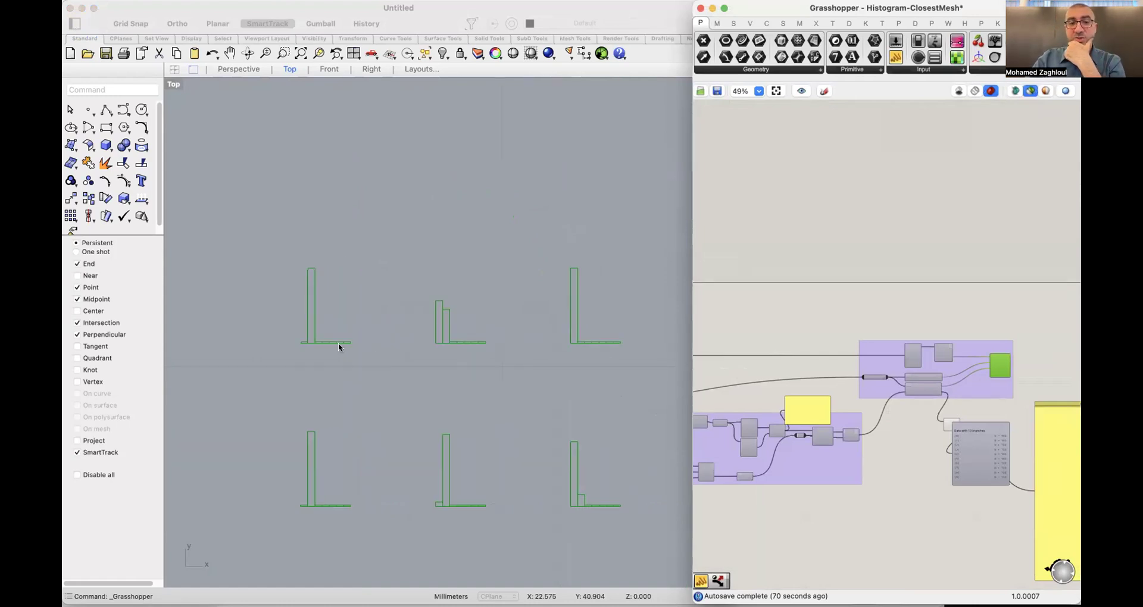
pyautogui.scroll(-5, 310, 347)
pyautogui.scroll(10, 304, 338)
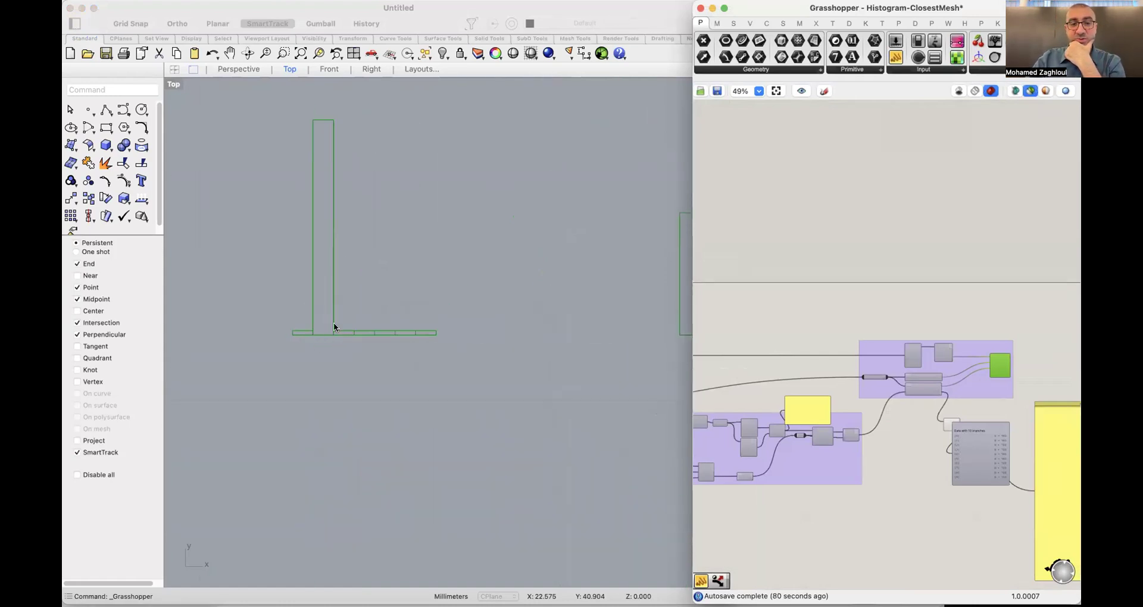
pyautogui.scroll(-5, 319, 334)
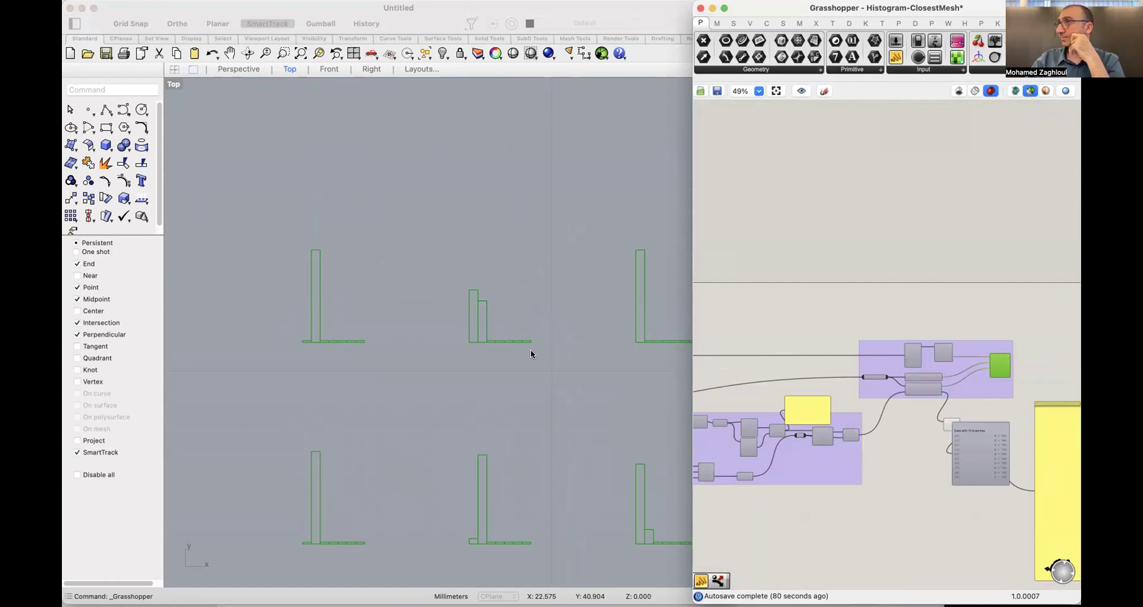
pyautogui.scroll(-10, 464, 285)
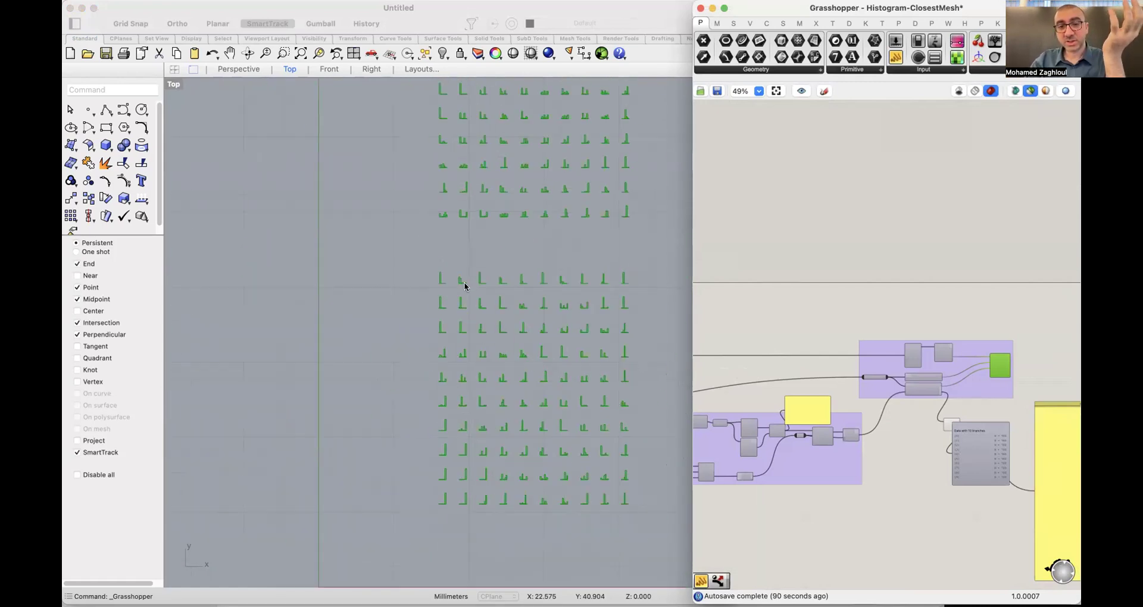
pyautogui.scroll(-5, 547, 314)
pyautogui.scroll(10, 571, 240)
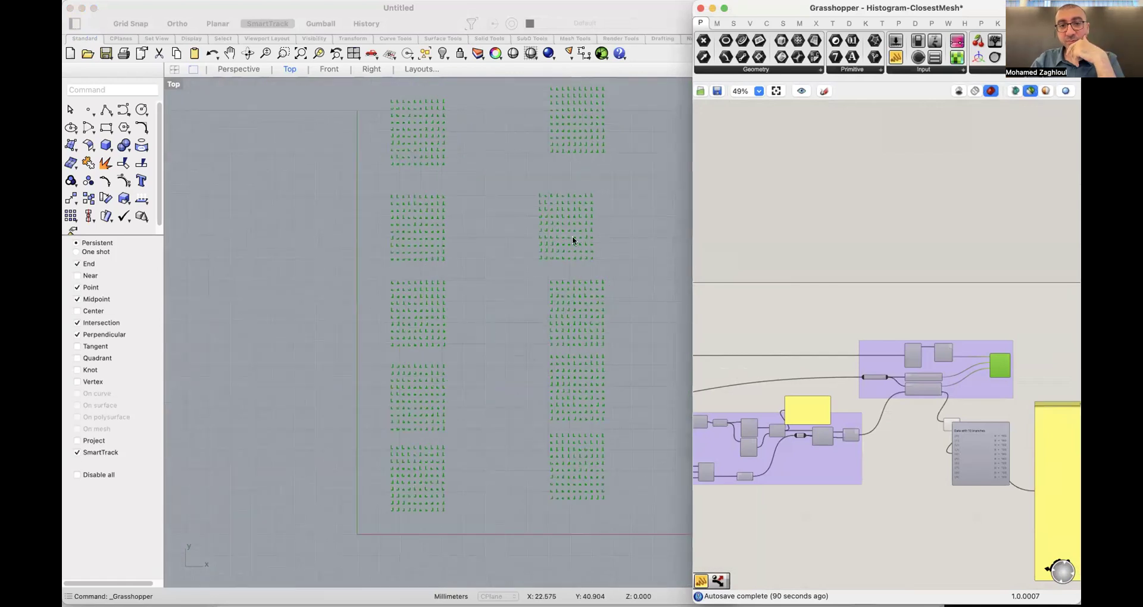
pyautogui.scroll(-5, 557, 262)
pyautogui.scroll(5, 558, 266)
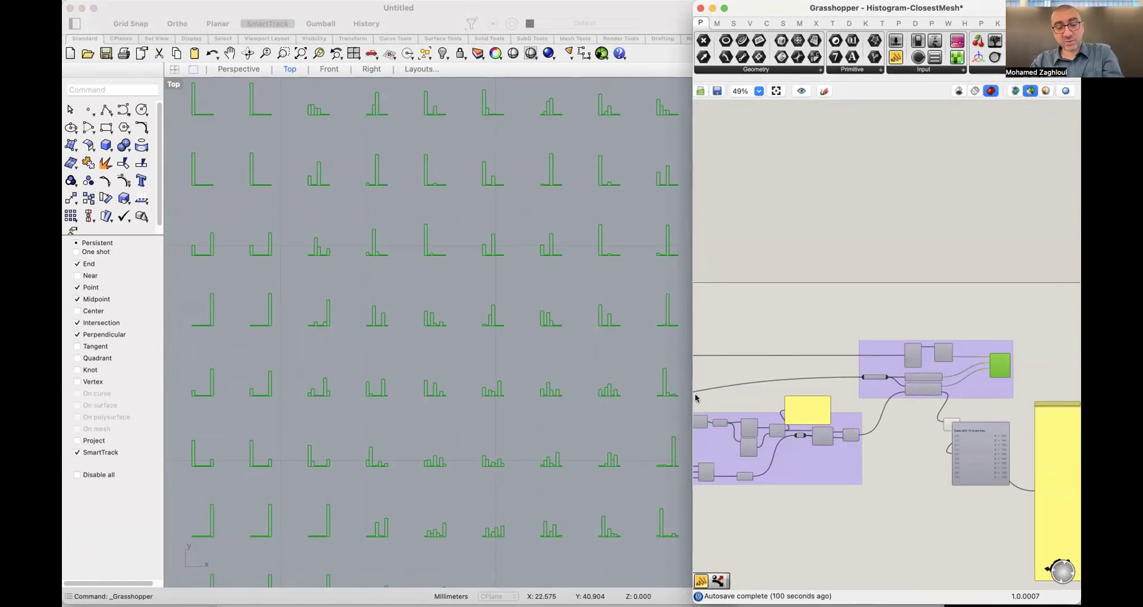
# Switch to the Lecture_08 presentation in PowerPoint and review the Histogram-Orientation and KeyPoints slides from slide 12 to slide 15.
pyautogui.press('super+Tab')
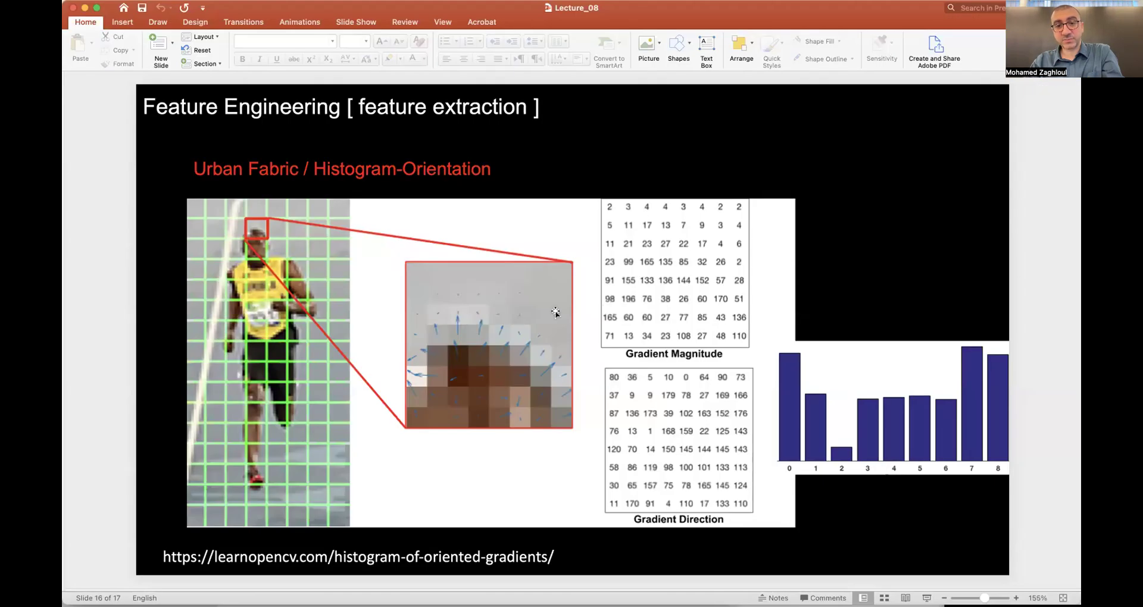
pyautogui.press('Down')
pyautogui.press('Up')
pyautogui.press('Up')
pyautogui.press('Up')
pyautogui.press('Up')
pyautogui.press('Up')
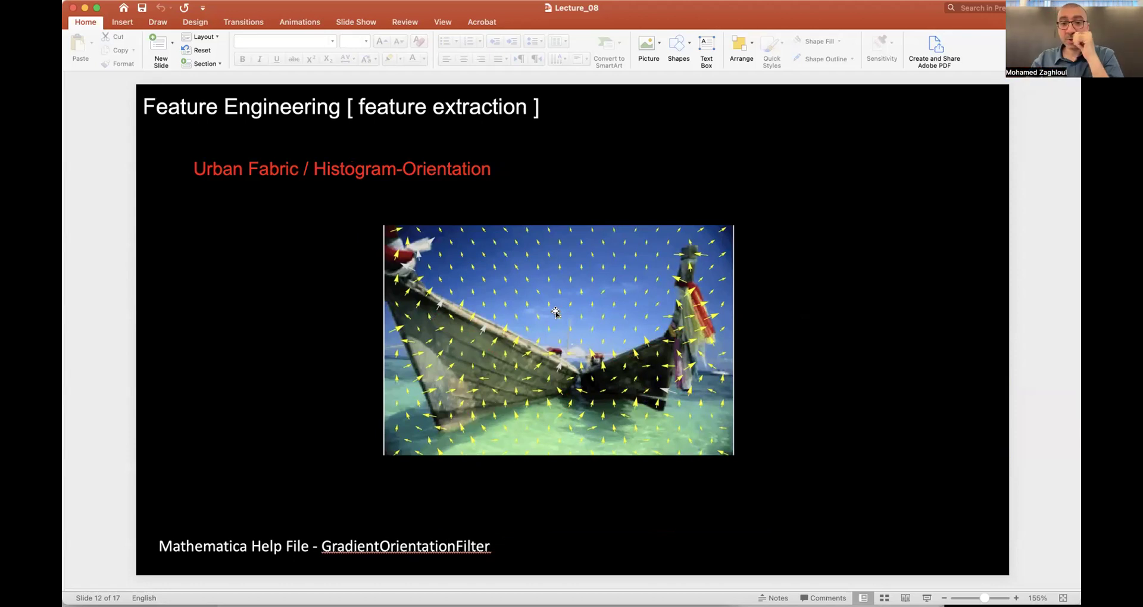
pyautogui.press('pagedown')
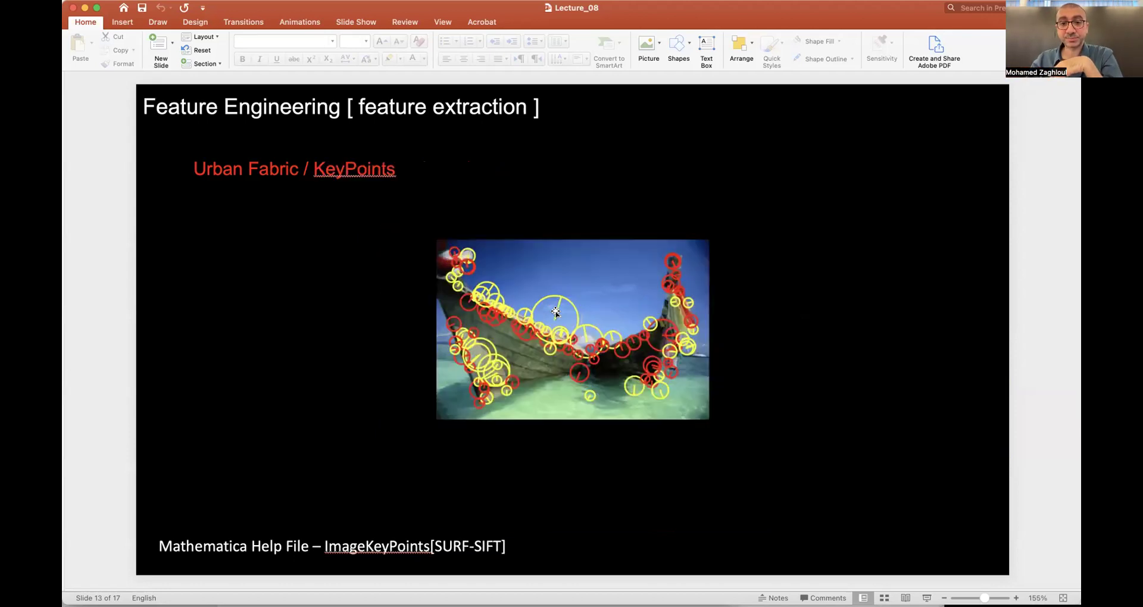
pyautogui.press('pagedown')
pyautogui.press('pagedown')
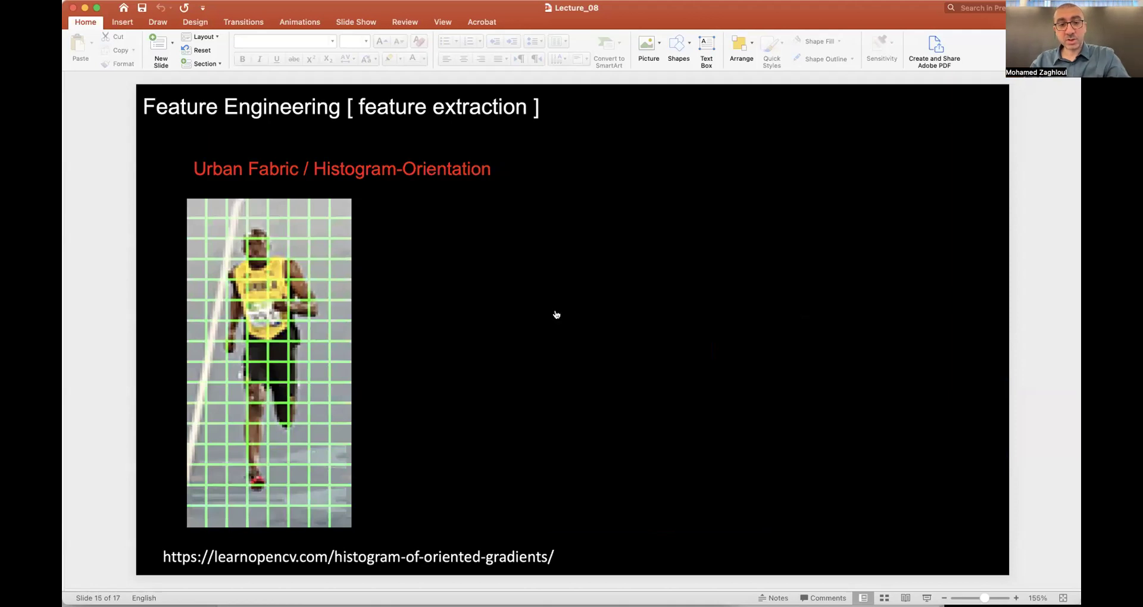
# Return to Rhino and Grasshopper and switch to the open Images-3DSurface definition.
pyautogui.press('super+Tab')
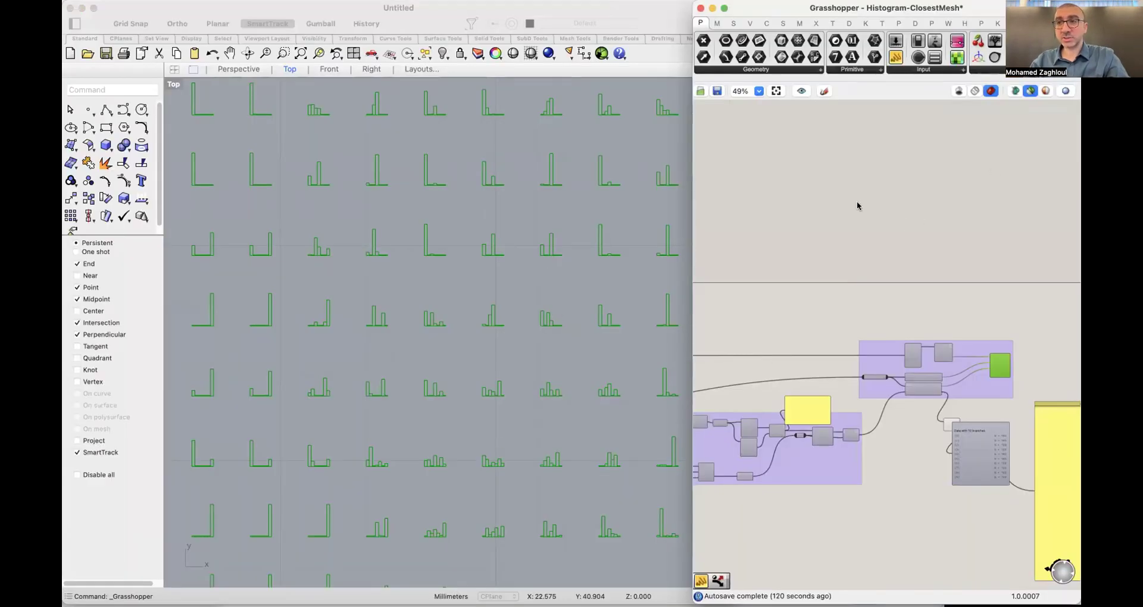
pyautogui.click(156, 1)
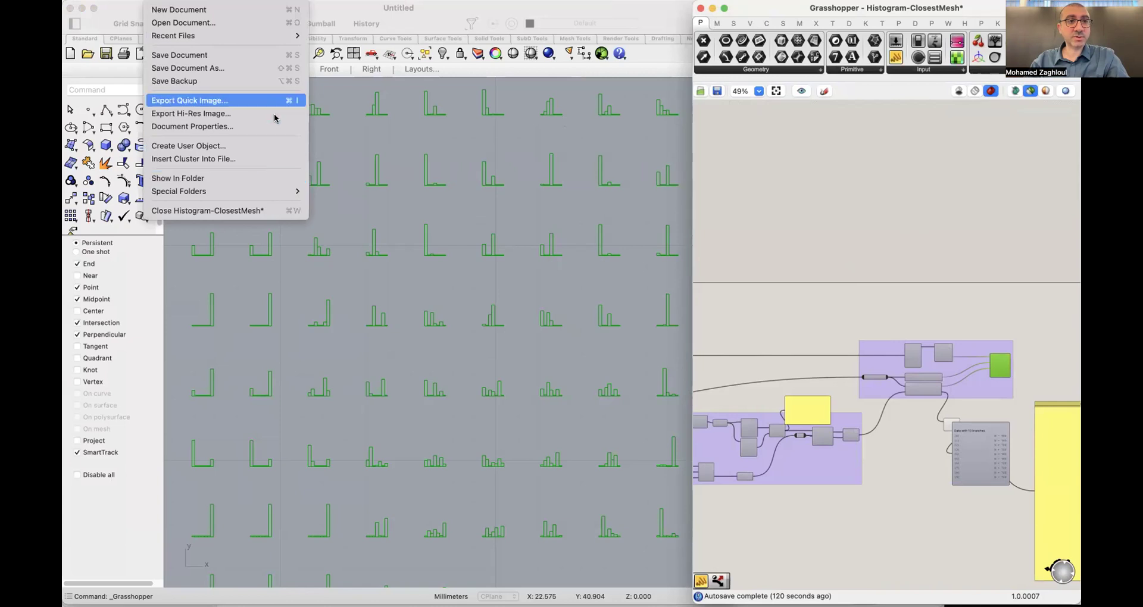
pyautogui.moveTo(282, 38)
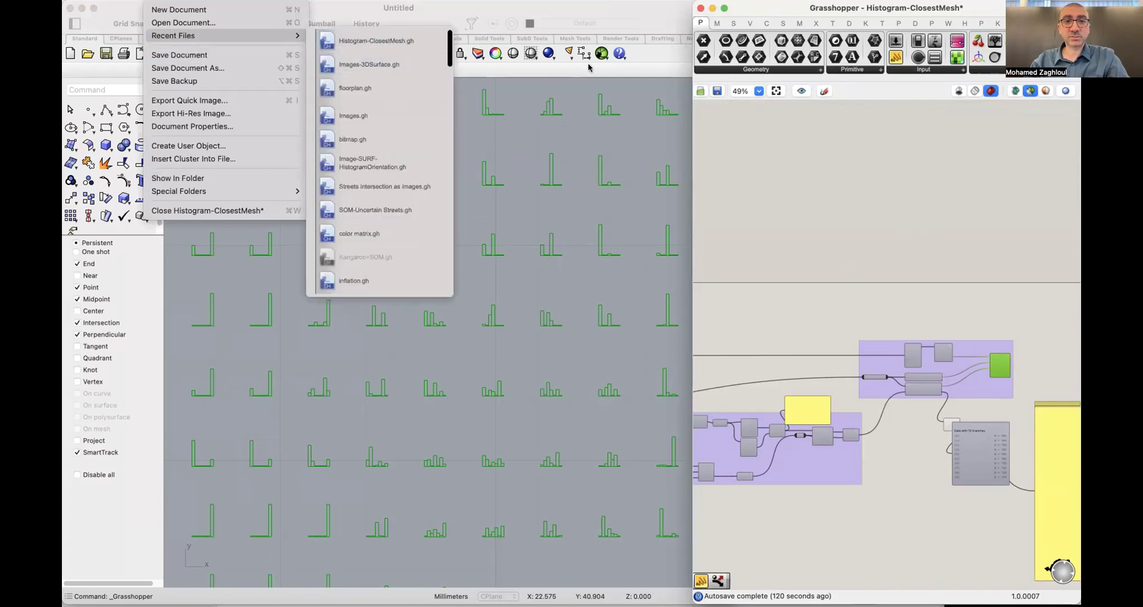
pyautogui.click(365, 5)
pyautogui.click(328, 2)
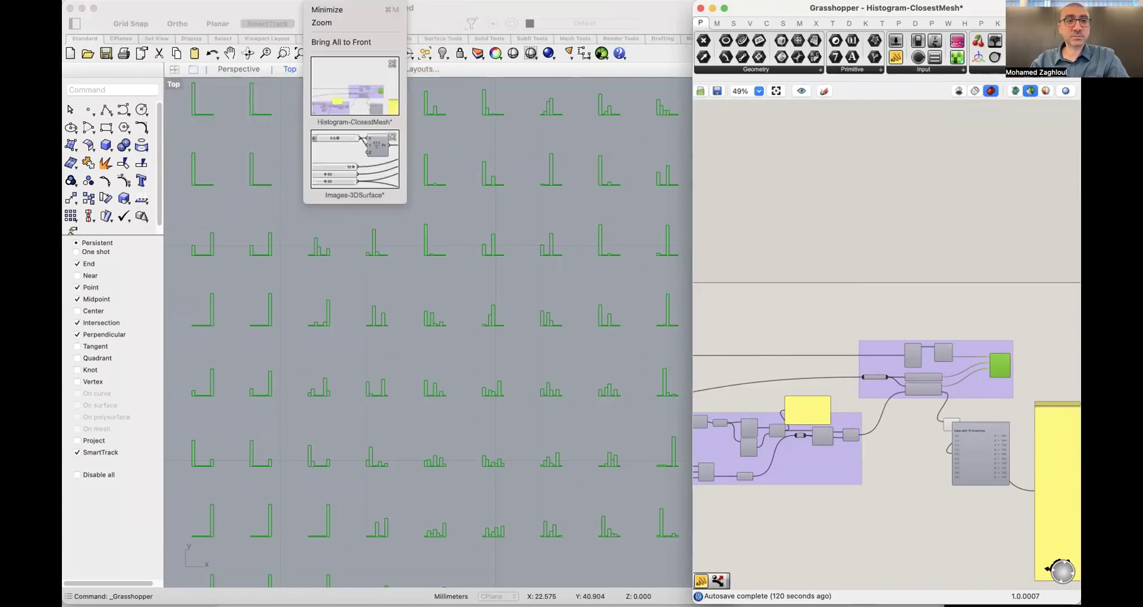
pyautogui.click(358, 166)
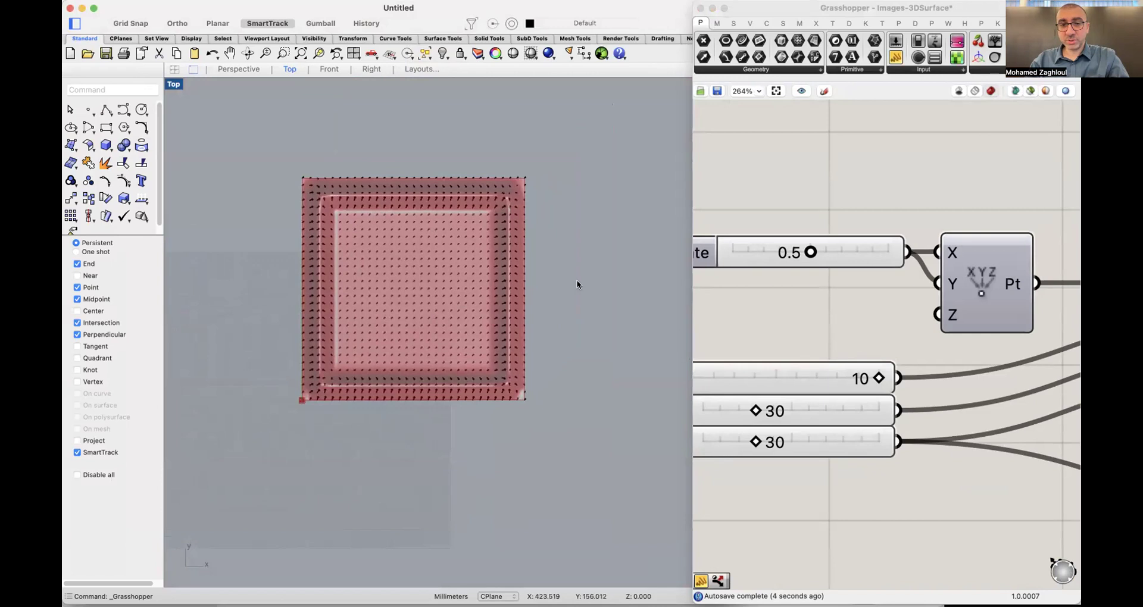
# Review the Size, Extent X and Extent Y sliders, the square grid component and the Image Sampler fed by its points.
pyautogui.scroll(-3, 928, 297)
pyautogui.scroll(-2, 903, 287)
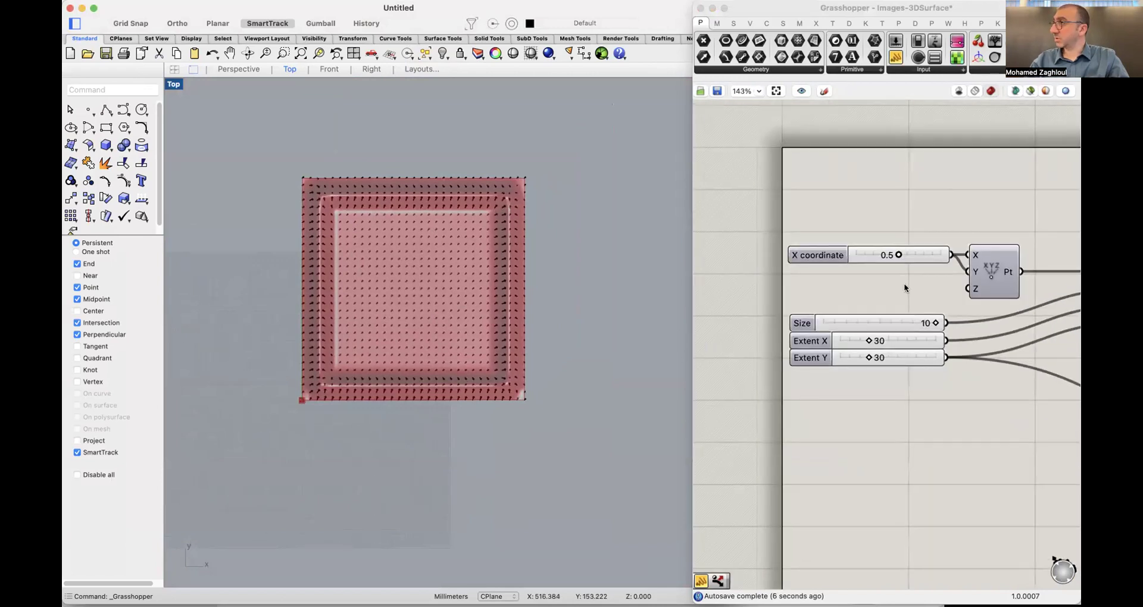
pyautogui.scroll(-5, 904, 287)
pyautogui.scroll(5, 970, 305)
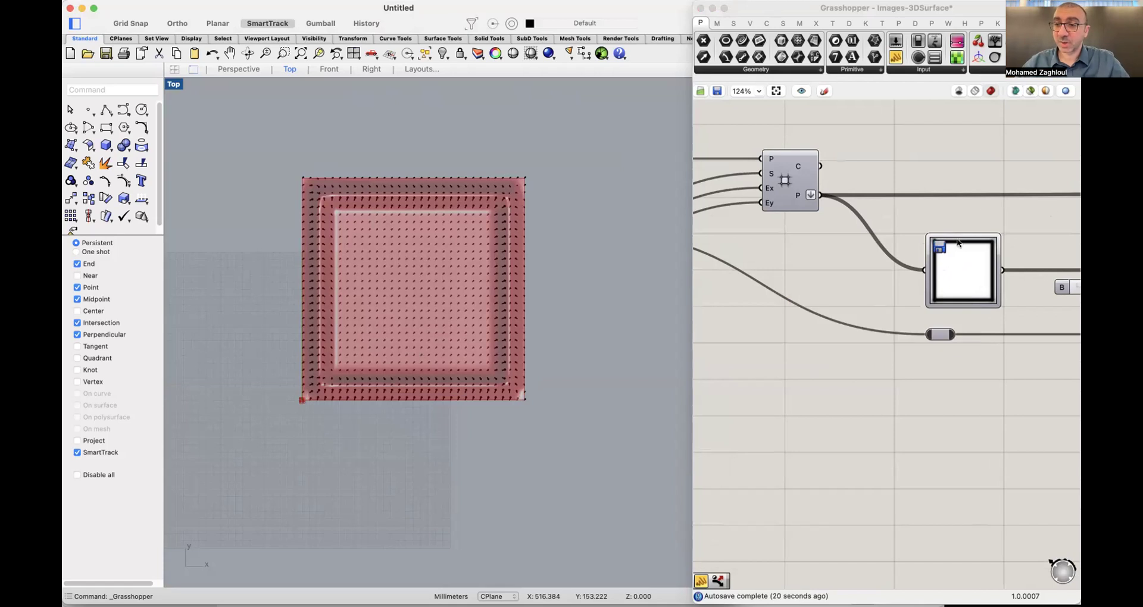
pyautogui.moveTo(959, 276); pyautogui.dragTo(931, 283)
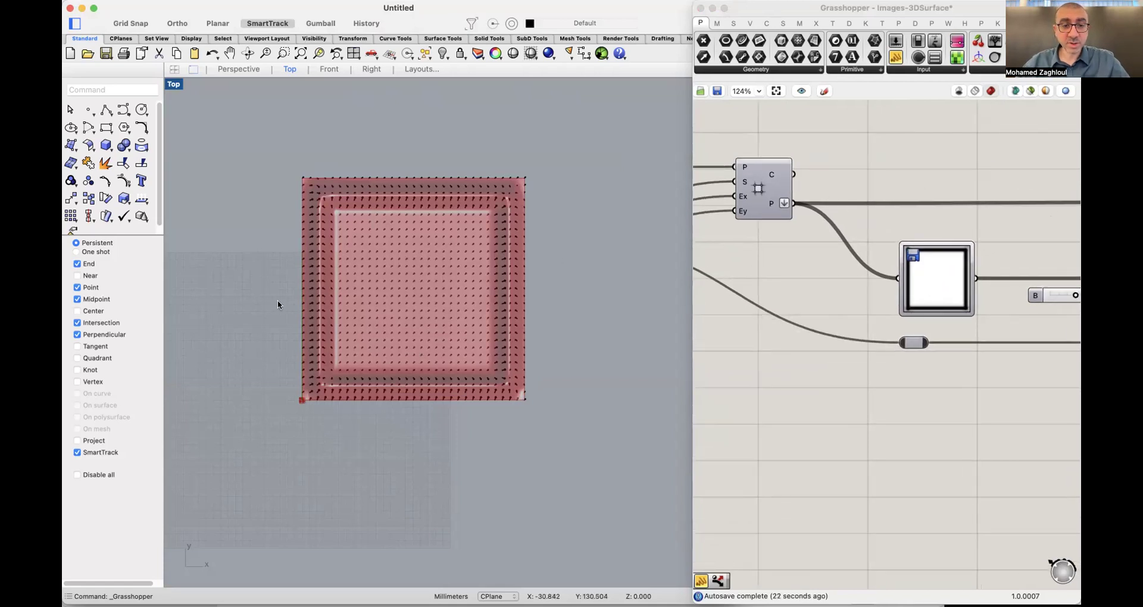
# Show the model in Perspective view and examine the surface over its vector arrows, along with the Image Sampler's picture.
pyautogui.click(240, 69)
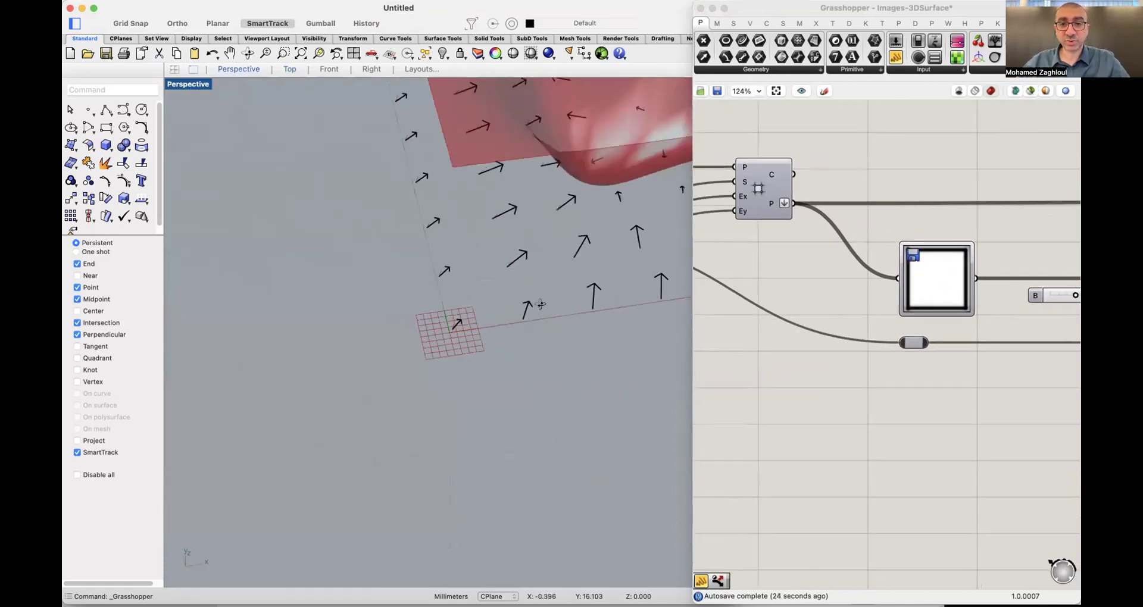
pyautogui.moveTo(482, 289); pyautogui.dragTo(431, 261)
pyautogui.scroll(5, 431, 261)
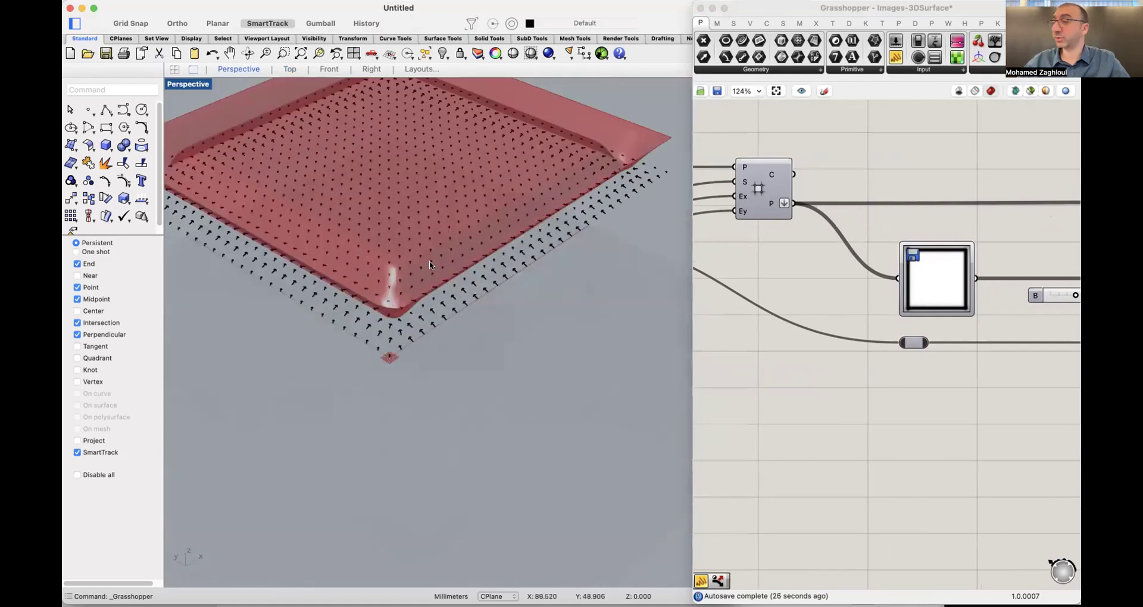
pyautogui.scroll(-1, 431, 261)
pyautogui.scroll(5, 938, 267)
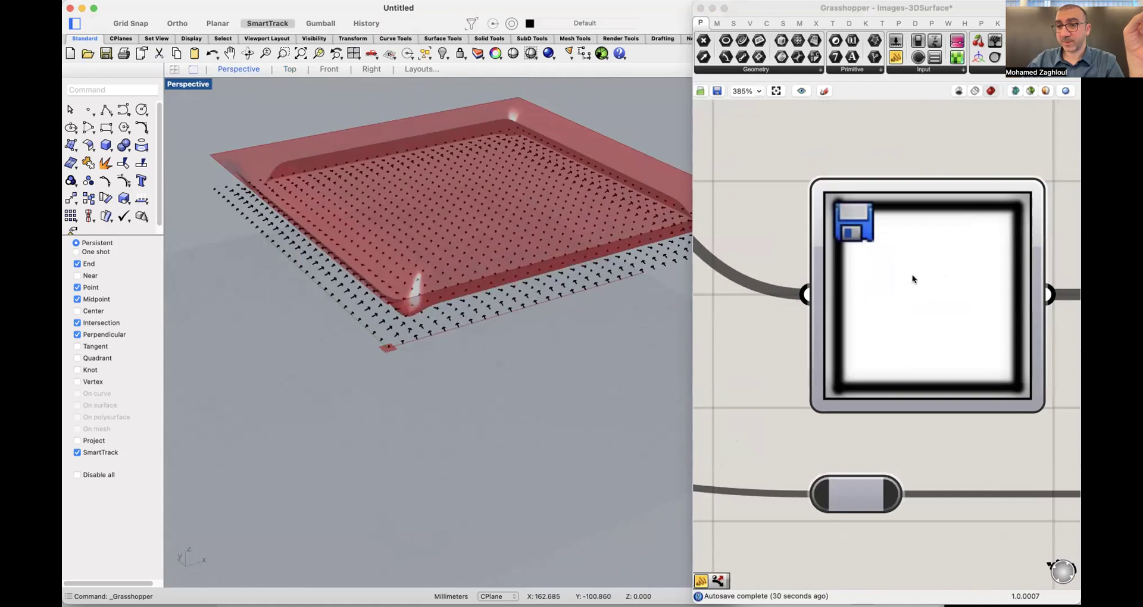
# Inspect the Image Sampler's options, search the components for "image" to locate it, and return to the grid component.
pyautogui.rightClick(918, 288)
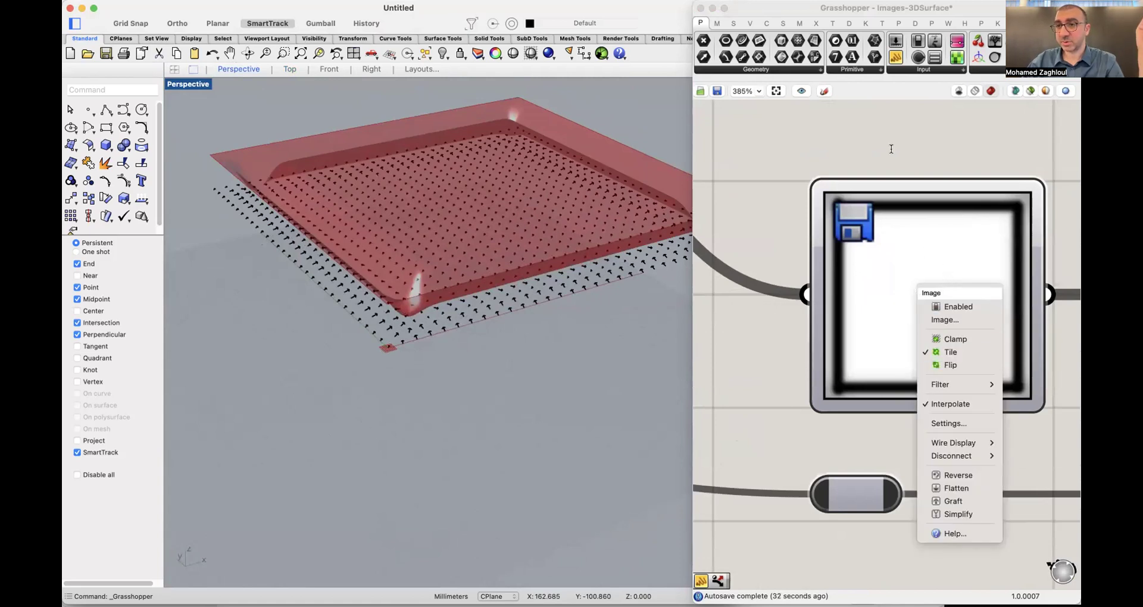
pyautogui.click(844, 148)
pyautogui.doubleClick(844, 148)
pyautogui.write('image')
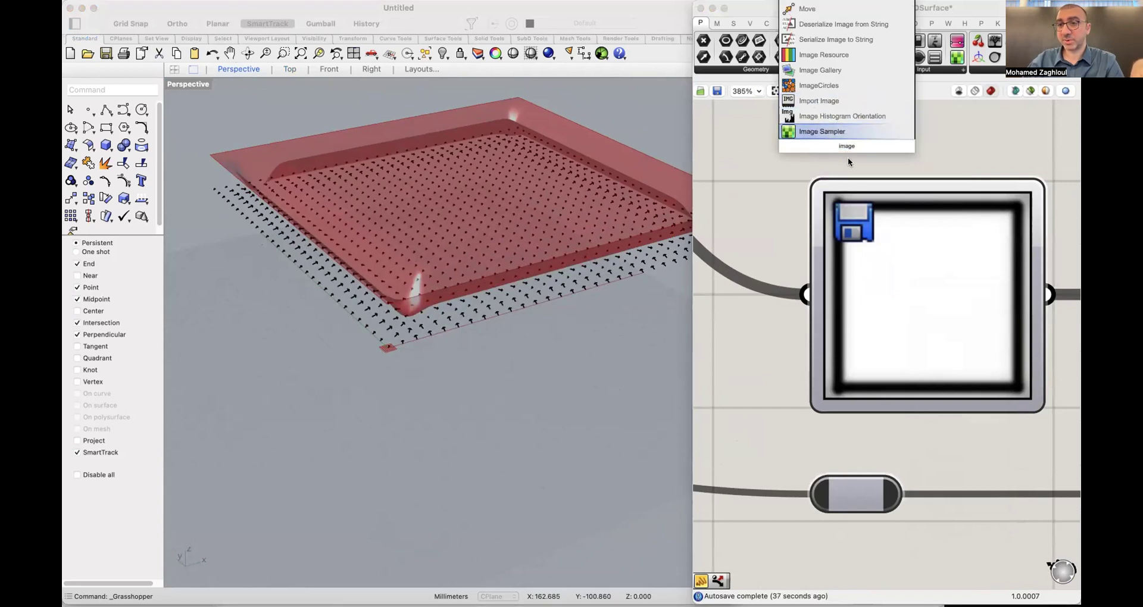
pyautogui.scroll(-10, 892, 294)
pyautogui.scroll(6, 837, 262)
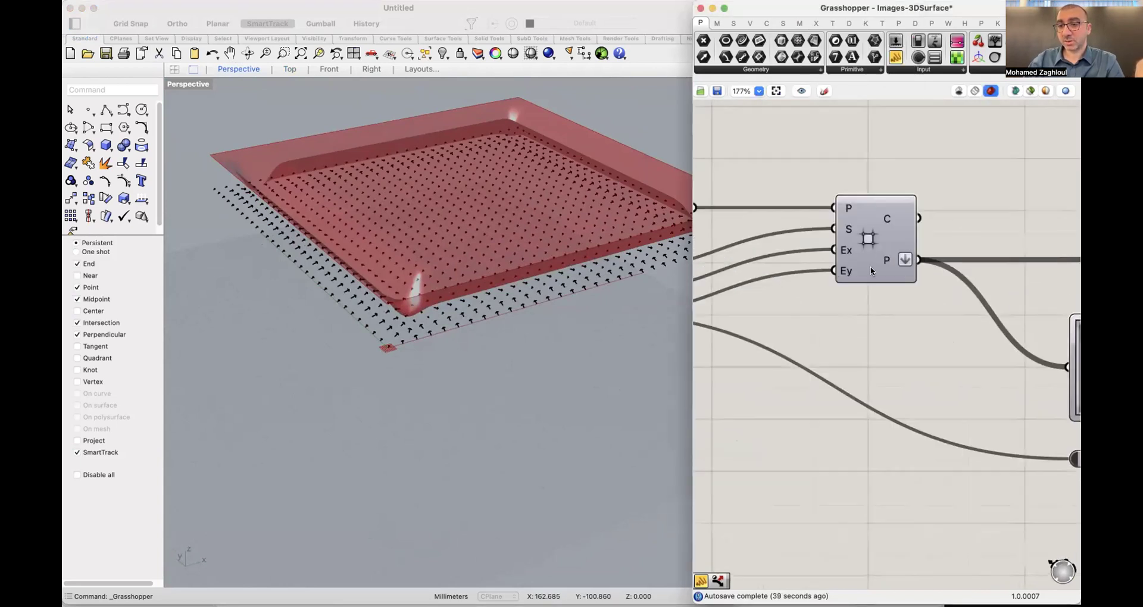
# Review the Image Sampler's X and Y domains of 1 To 300 in its settings and leave them unchanged.
pyautogui.moveTo(883, 263)
pyautogui.moveTo(953, 326); pyautogui.dragTo(712, 323)
pyautogui.scroll(1, 862, 343)
pyautogui.scroll(5, 862, 344)
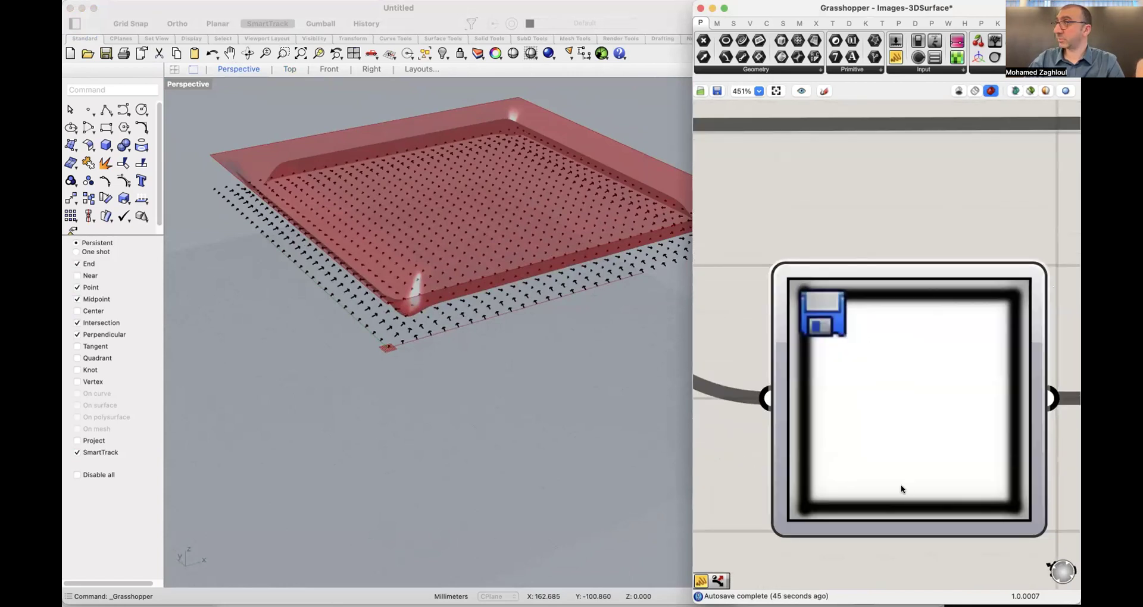
pyautogui.doubleClick(917, 390)
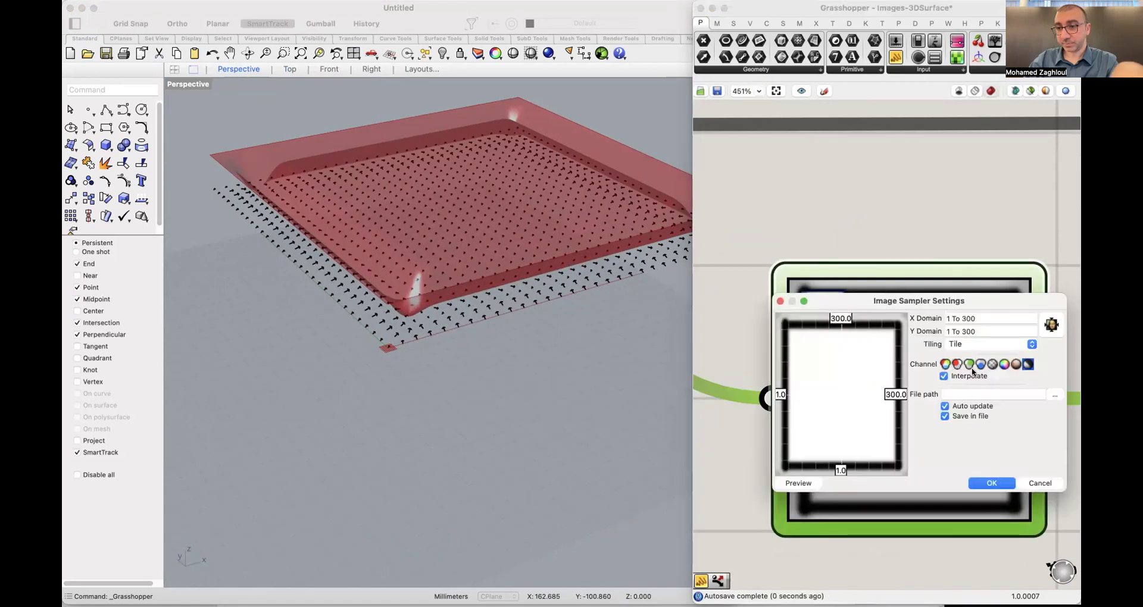
pyautogui.moveTo(954, 308); pyautogui.dragTo(861, 304)
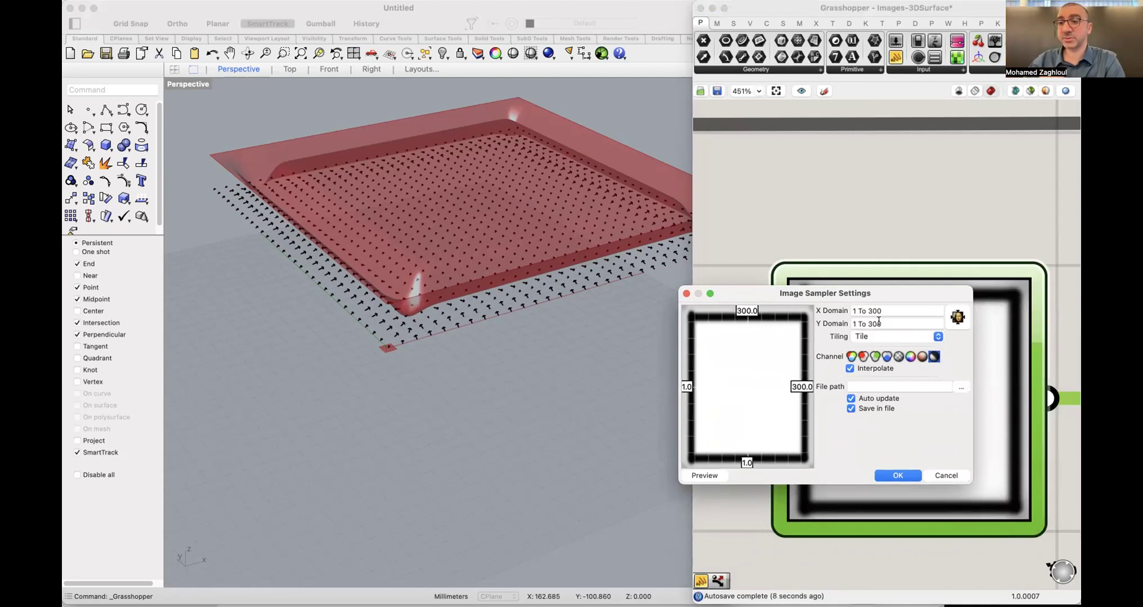
pyautogui.click(951, 474)
# Compare the Size, Extent X and Extent Y sliders with the full extent of the point grid in the model.
pyautogui.scroll(-10, 877, 235)
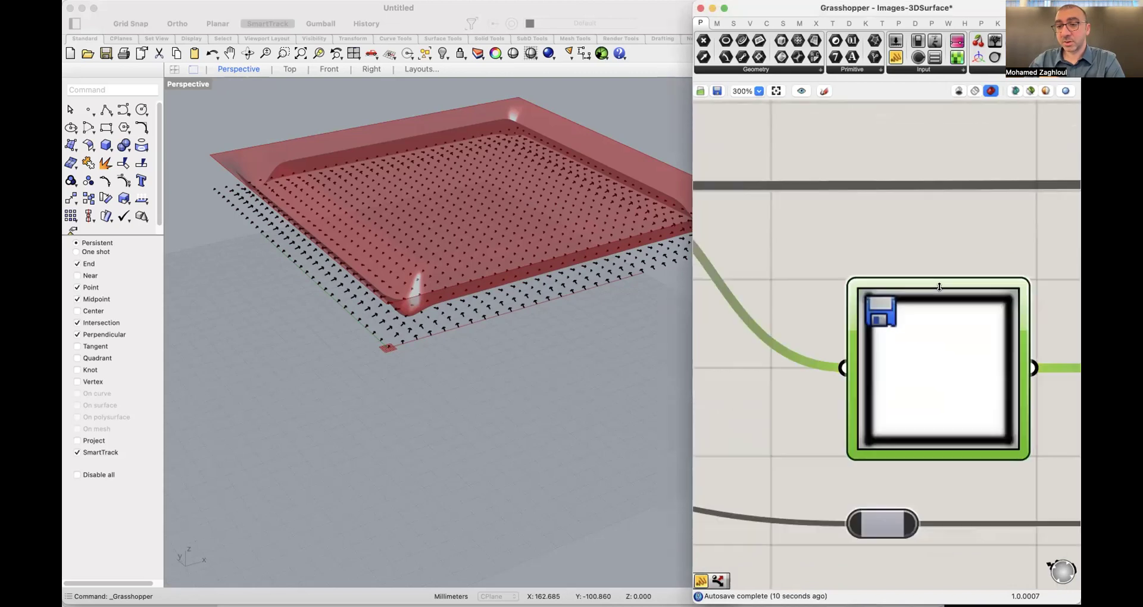
pyautogui.scroll(10, 828, 302)
pyautogui.scroll(-4, 824, 296)
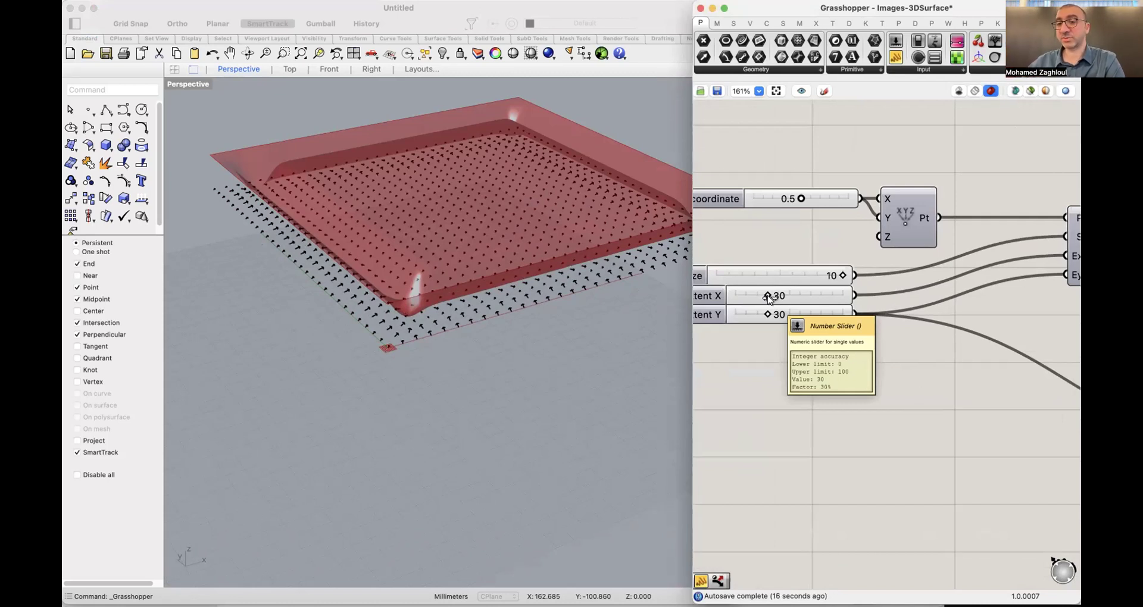
pyautogui.scroll(1, 812, 267)
pyautogui.moveTo(1024, 276); pyautogui.dragTo(1006, 282)
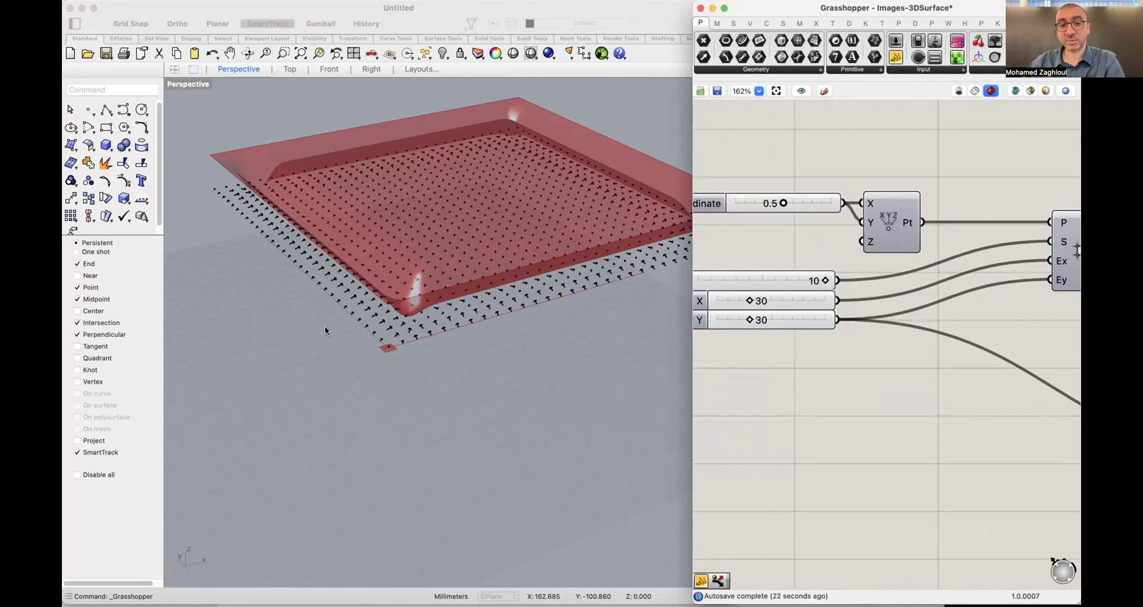
pyautogui.scroll(-6, 417, 341)
pyautogui.moveTo(428, 346); pyautogui.dragTo(464, 333)
pyautogui.scroll(-6, 832, 315)
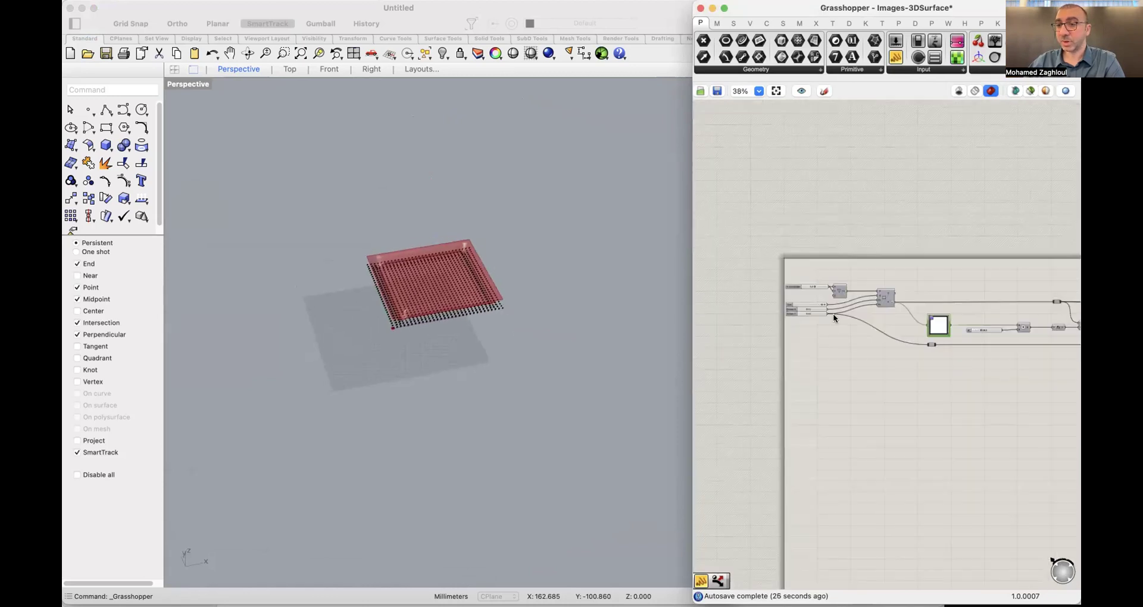
# Select the surface-from-points component to highlight its surface and trace the move and multiplication components feeding it.
pyautogui.scroll(8, 887, 331)
pyautogui.scroll(-6, 888, 333)
pyautogui.scroll(4, 893, 328)
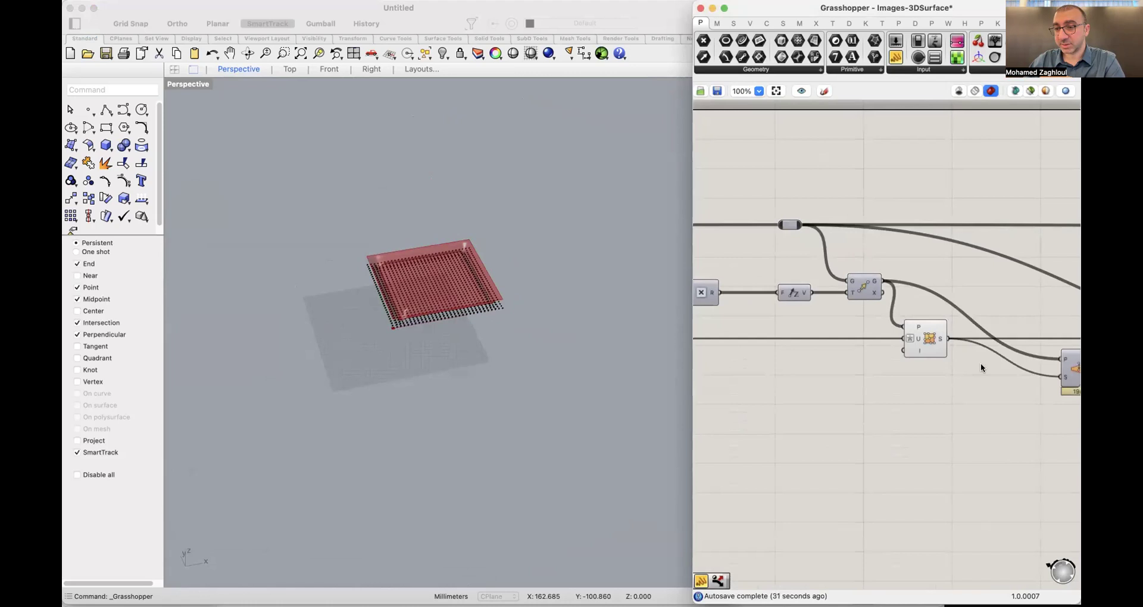
pyautogui.click(923, 336)
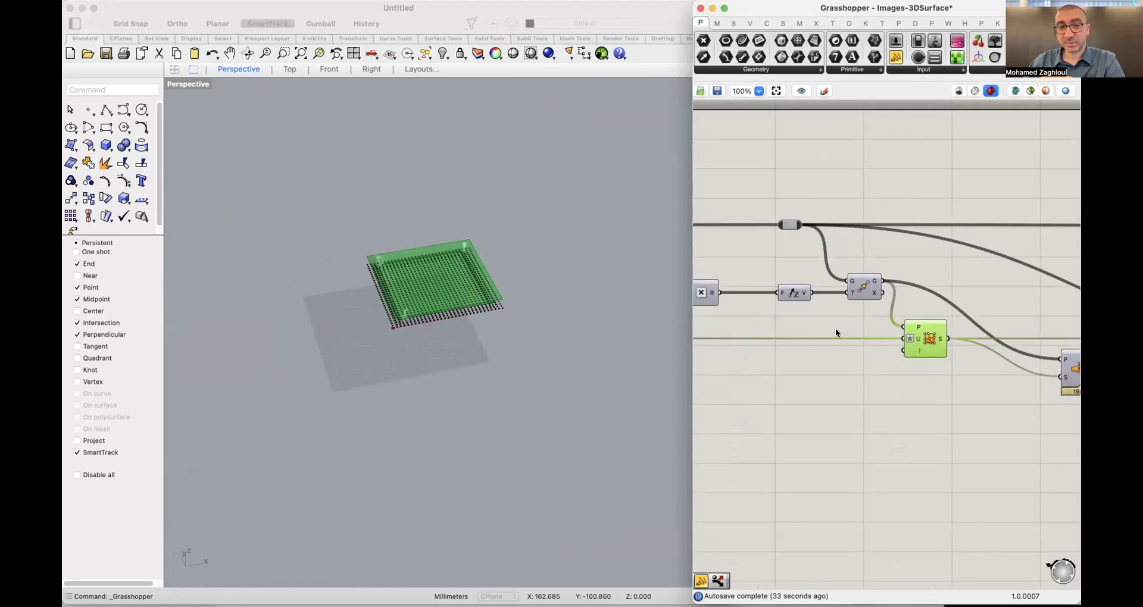
pyautogui.moveTo(824, 300); pyautogui.dragTo(951, 308)
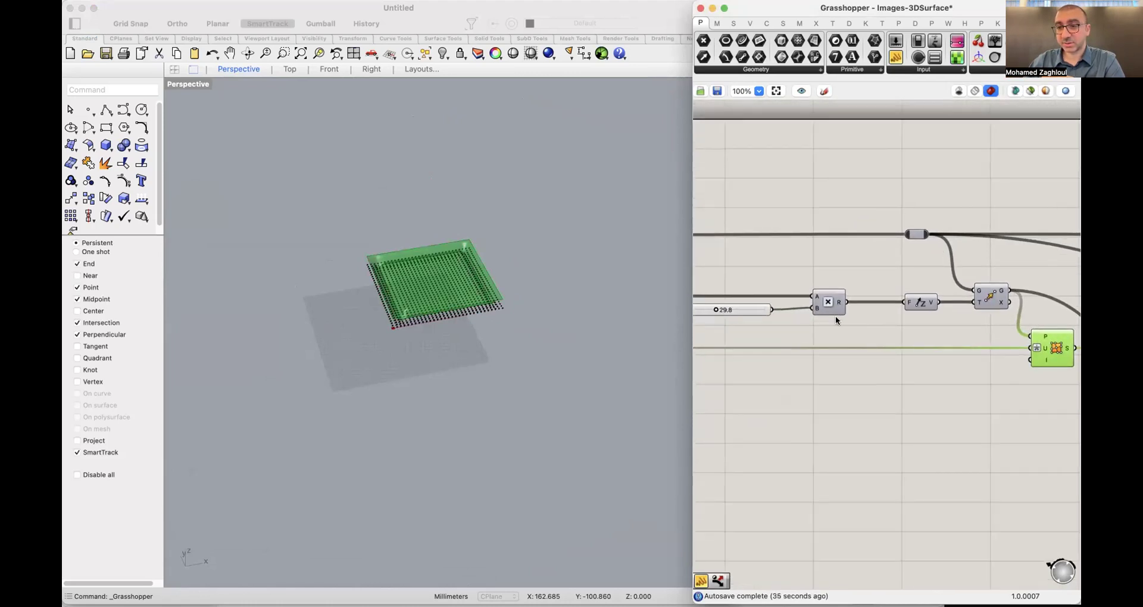
# Select the square grid component and restrict the preview to selected objects to show only the grid.
pyautogui.hscroll(-10, 834, 316)
pyautogui.click(737, 243)
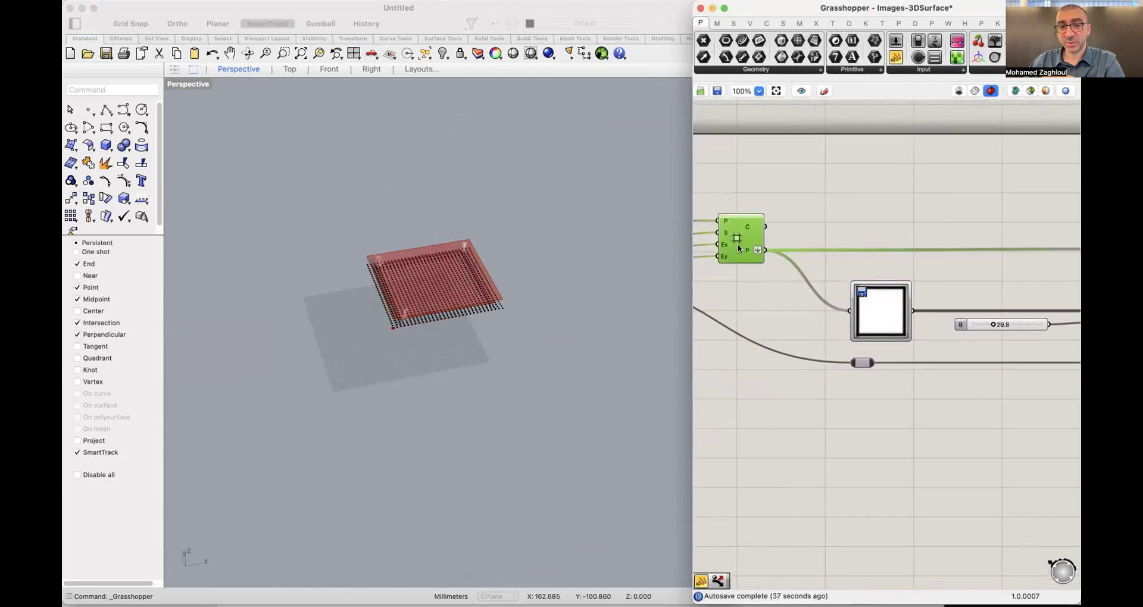
pyautogui.click(1030, 91)
pyautogui.scroll(-5, 444, 290)
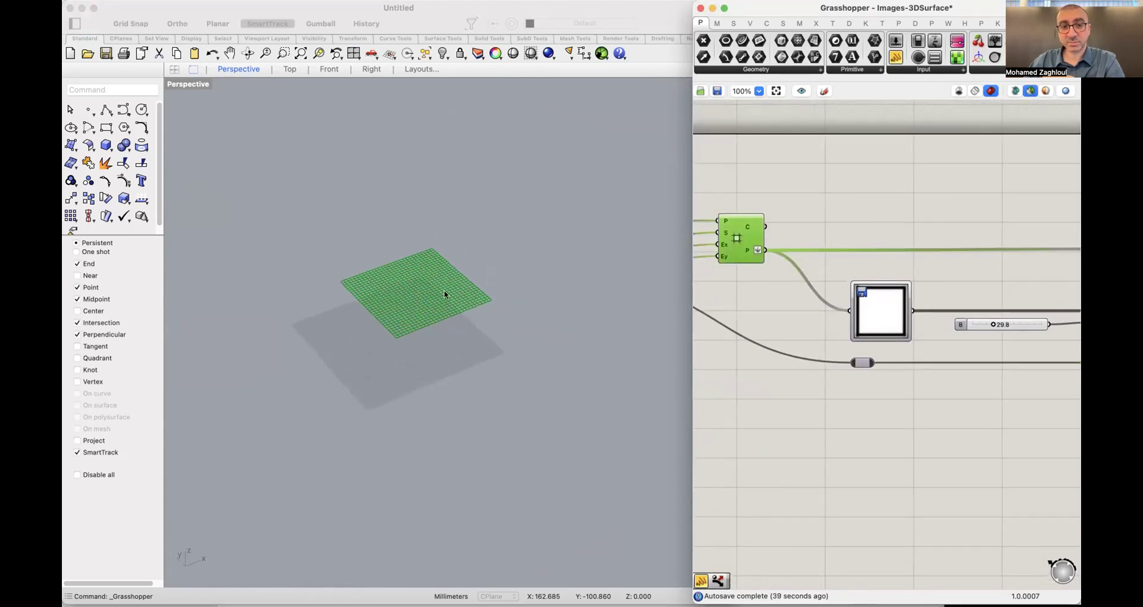
pyautogui.scroll(5, 424, 317)
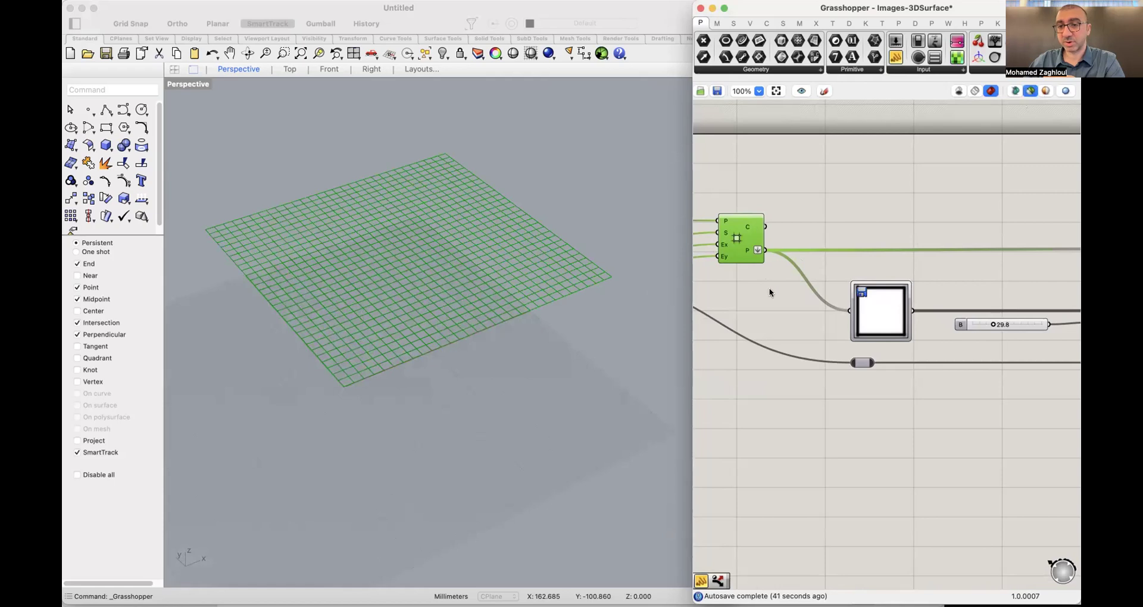
# Place a panel beside the Image Sampler and connect the sampler's output to it to read the sampled values.
pyautogui.hscroll(6, 1021, 312)
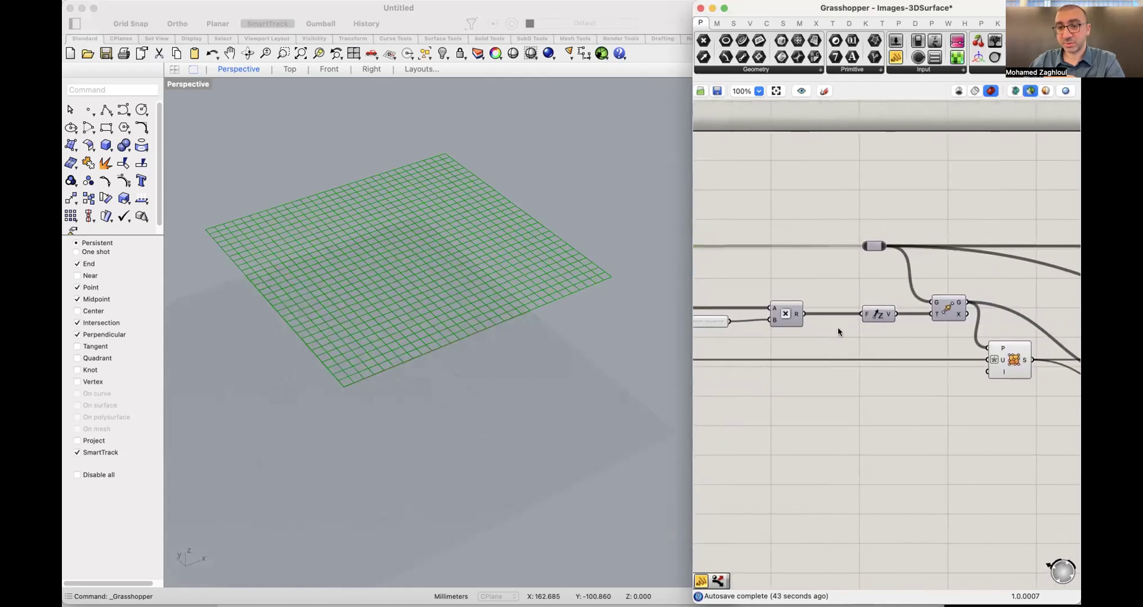
pyautogui.hscroll(-2, 829, 335)
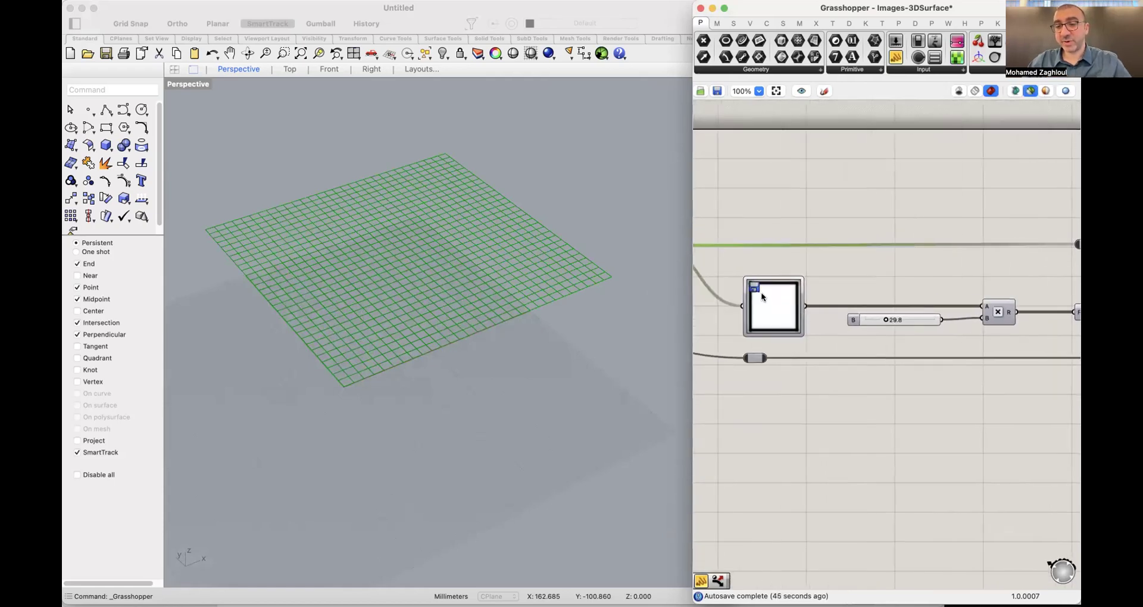
pyautogui.hscroll(-3, 761, 292)
pyautogui.moveTo(891, 64); pyautogui.dragTo(942, 225)
pyautogui.moveTo(873, 296); pyautogui.dragTo(942, 369)
pyautogui.scroll(3, 895, 337)
pyautogui.scroll(1, 891, 298)
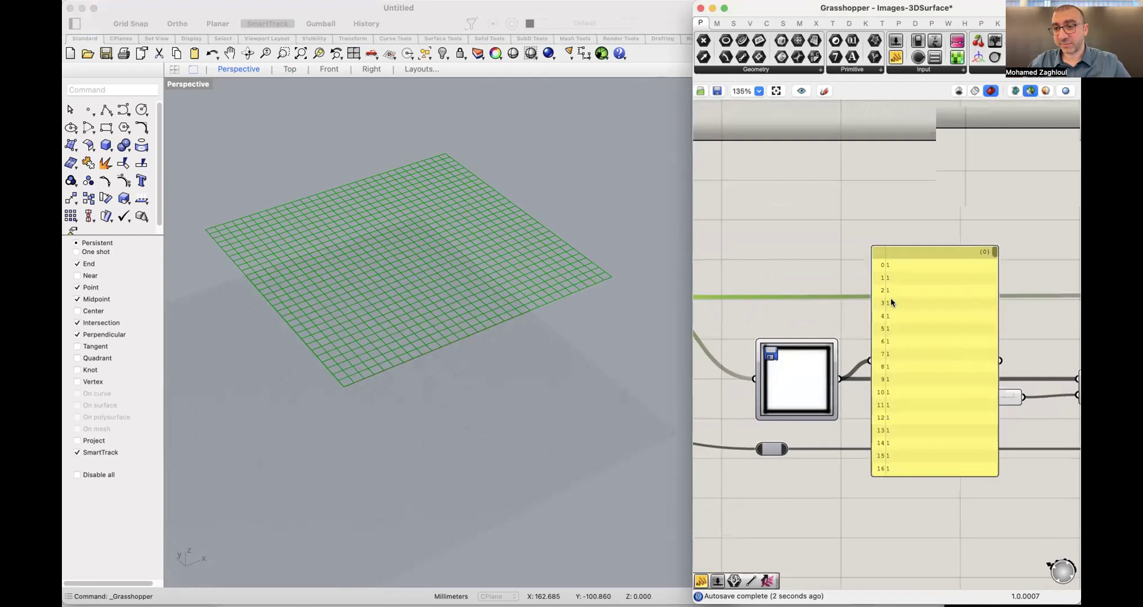
# Check the Image Sampler's Colour brightness channel, close its settings without changes and delete the panel of sampled values.
pyautogui.doubleClick(800, 384)
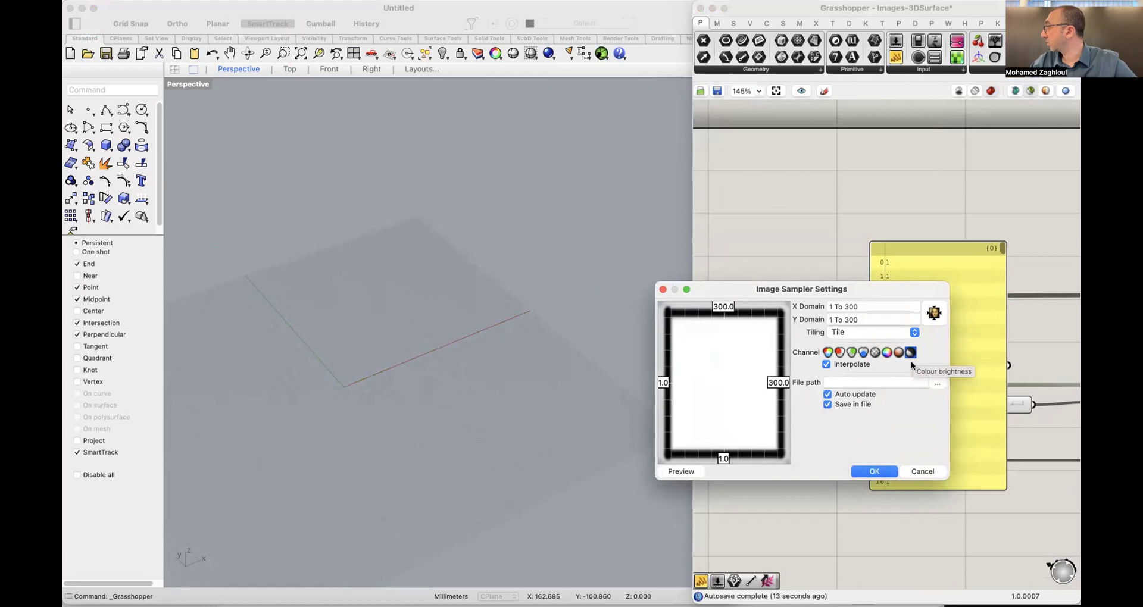
pyautogui.click(922, 471)
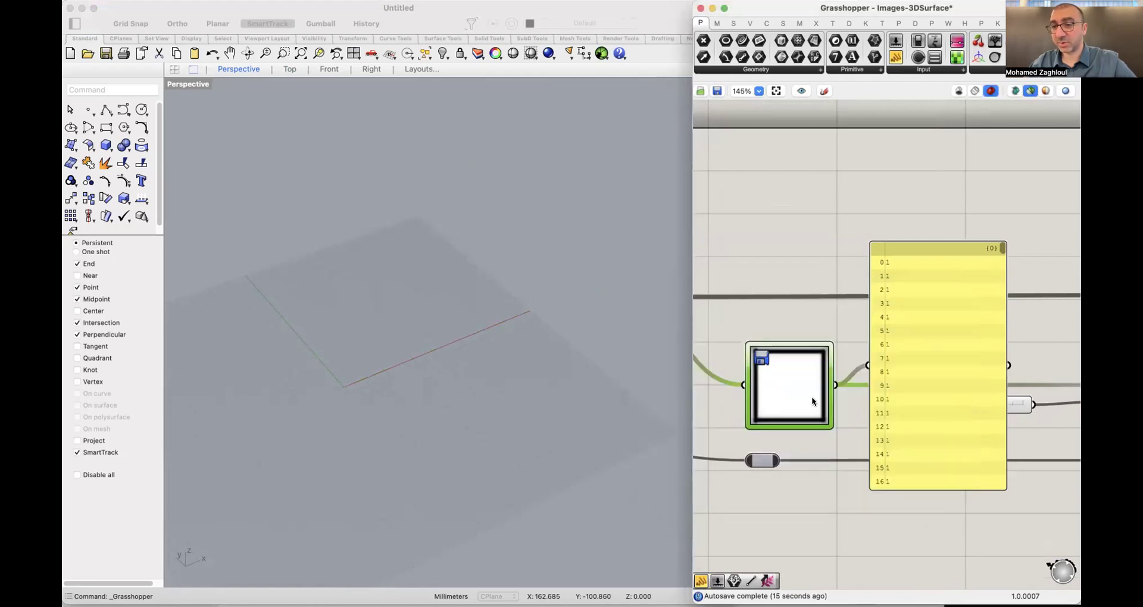
pyautogui.click(944, 328)
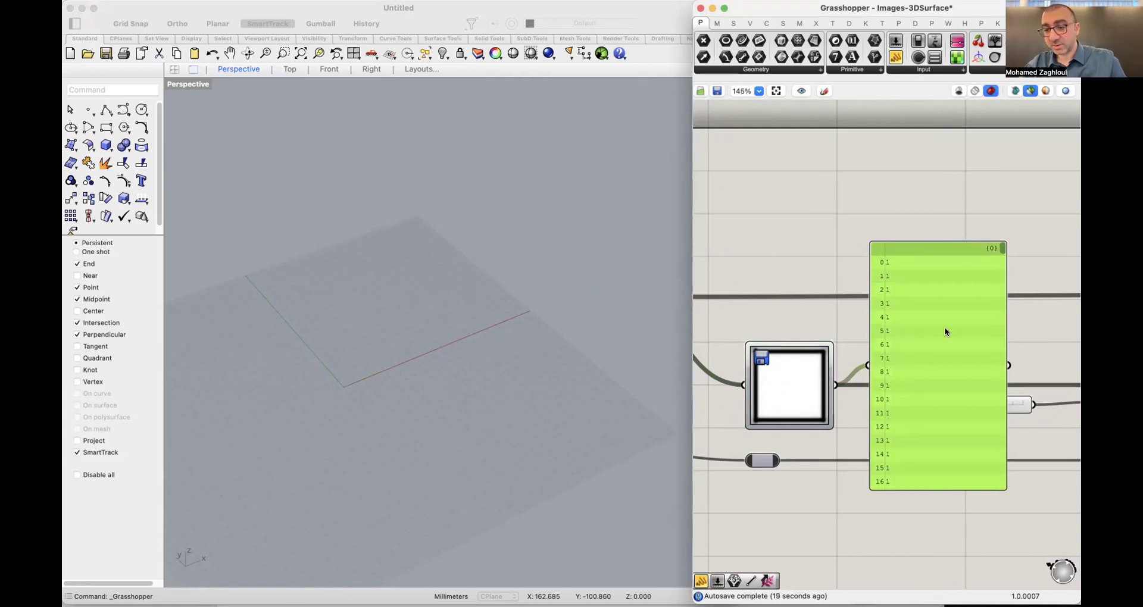
pyautogui.press('Delete')
# Preview the points raised by the Move component and lower slider B, which multiplies the sampled brightness.
pyautogui.hscroll(5, 944, 332)
pyautogui.scroll(-6, 890, 337)
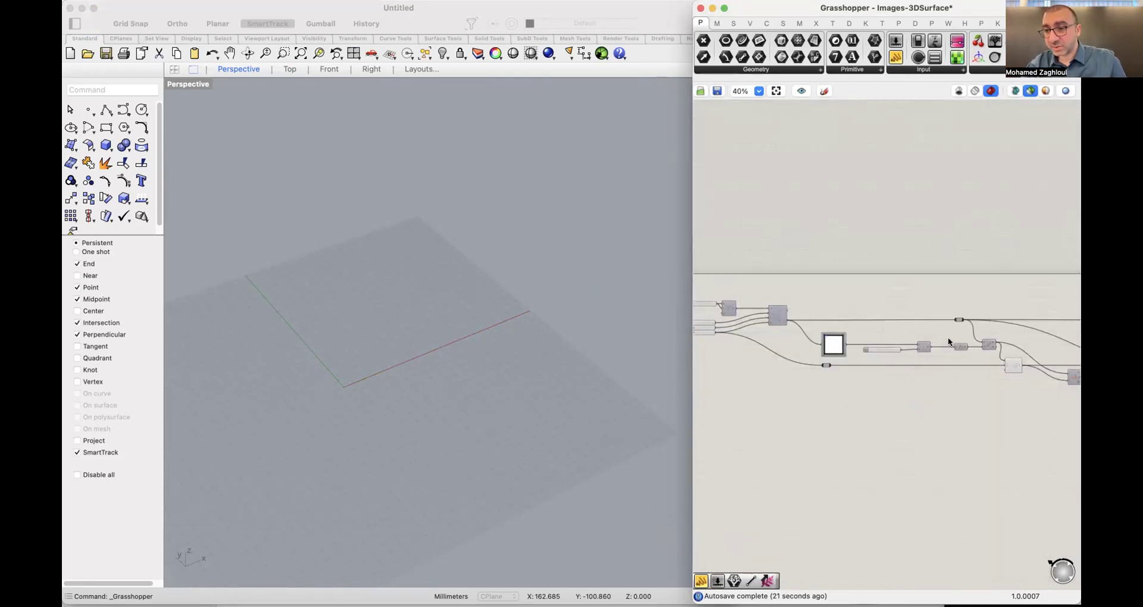
pyautogui.scroll(5, 947, 344)
pyautogui.click(986, 352)
pyautogui.scroll(5, 818, 370)
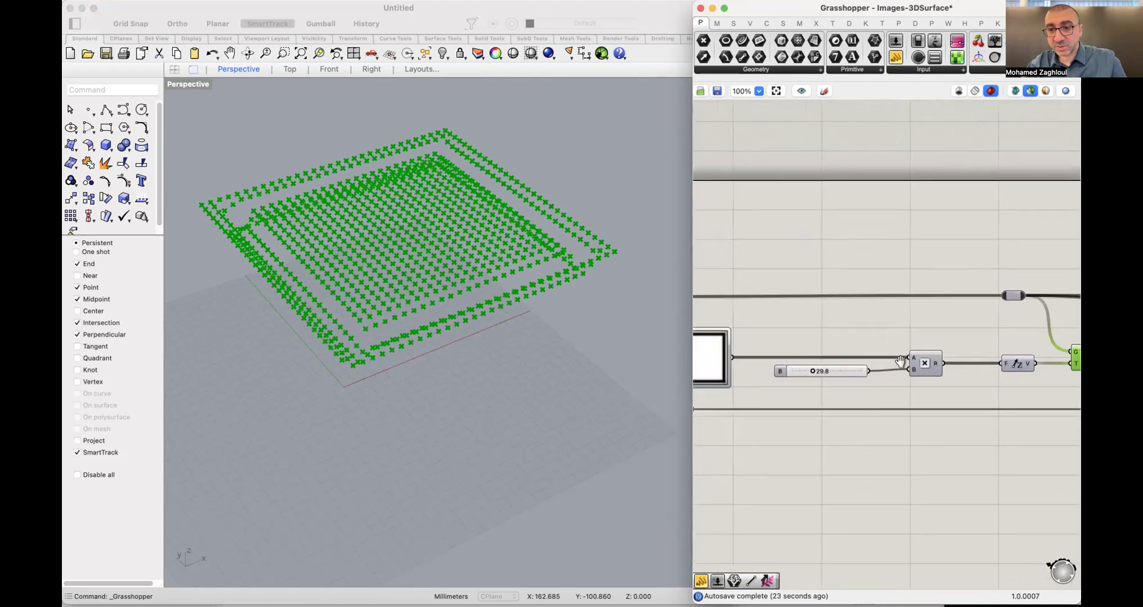
pyautogui.moveTo(836, 372)
pyautogui.mouseDown()
pyautogui.moveTo(850, 372)
pyautogui.moveTo(806, 375)
pyautogui.moveTo(825, 373)
pyautogui.mouseUp()
# Select the surface-from-points component and examine the surface built through the raised points.
pyautogui.scroll(-5, 847, 361)
pyautogui.moveTo(1017, 386); pyautogui.dragTo(889, 383)
pyautogui.scroll(7, 893, 379)
pyautogui.click(894, 378)
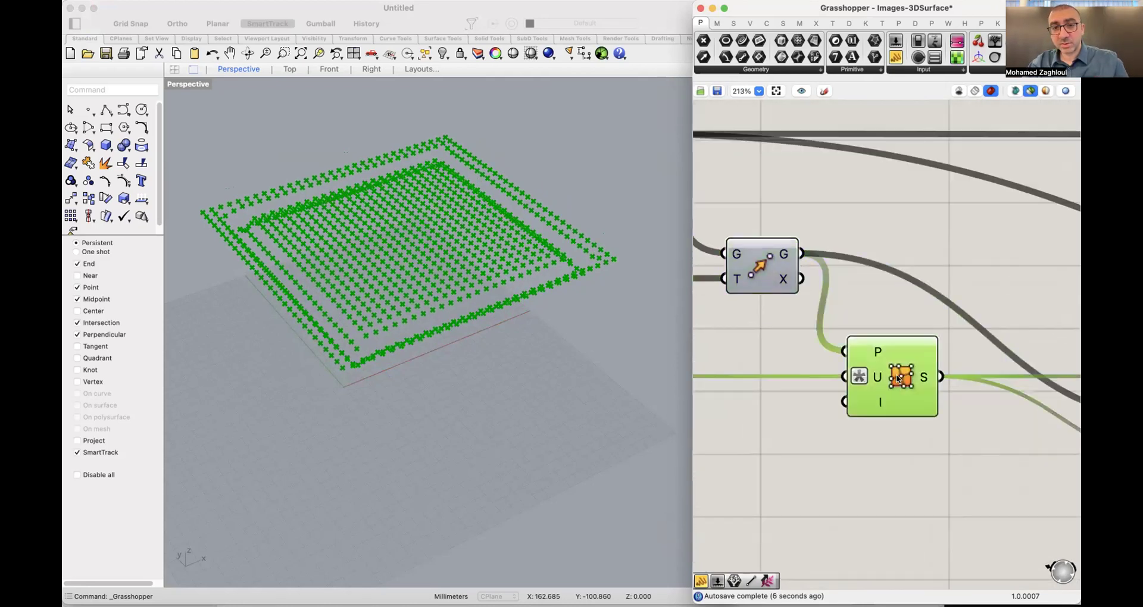
pyautogui.scroll(4, 451, 286)
pyautogui.scroll(-2, 455, 312)
pyautogui.scroll(-4, 455, 312)
pyautogui.scroll(5, 397, 243)
pyautogui.moveTo(455, 313); pyautogui.dragTo(457, 265)
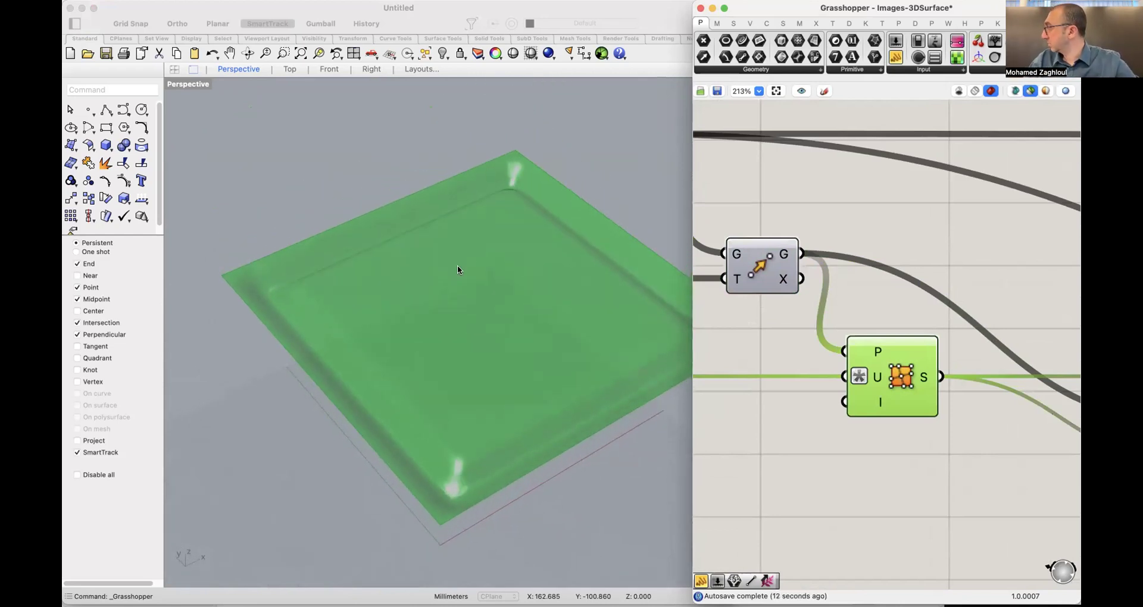
# Trace the surface closest point component to Evaluate Surface, select Evaluate Surface and examine its frames across the surface.
pyautogui.scroll(-5, 787, 306)
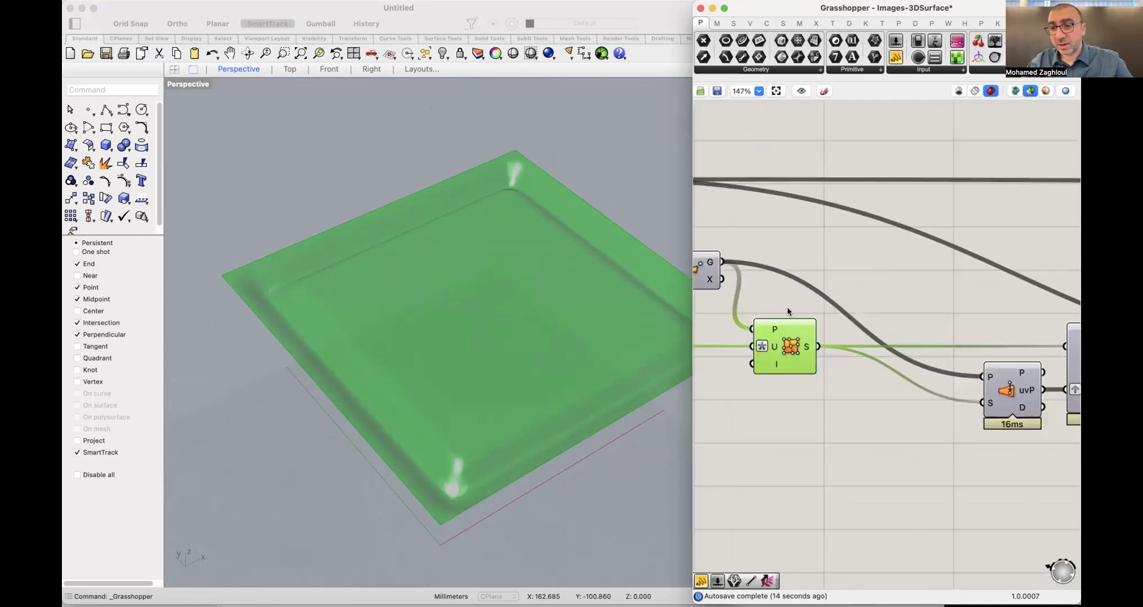
pyautogui.scroll(4, 900, 372)
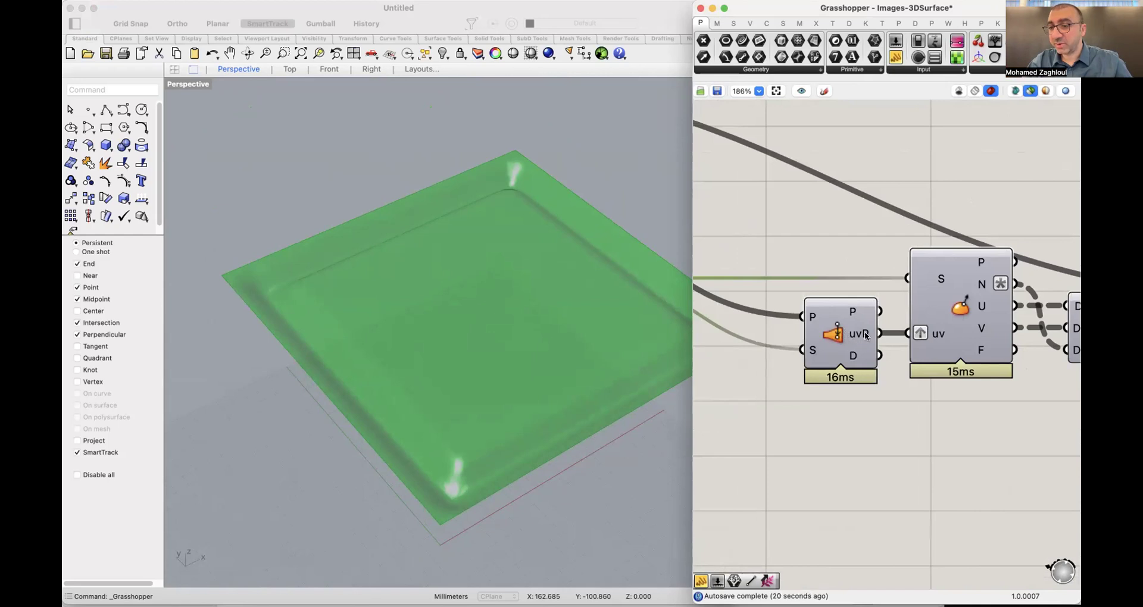
pyautogui.moveTo(960, 311); pyautogui.dragTo(921, 312)
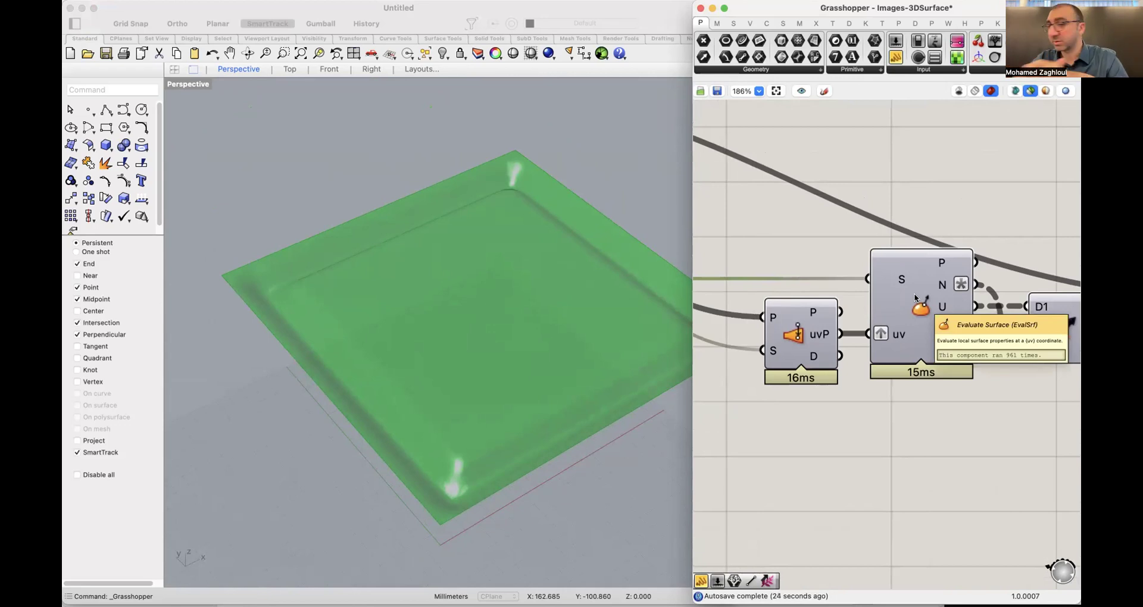
pyautogui.click(913, 293)
pyautogui.moveTo(547, 389); pyautogui.dragTo(448, 302)
pyautogui.scroll(10, 347, 438)
pyautogui.scroll(-8, 426, 385)
pyautogui.scroll(6, 390, 297)
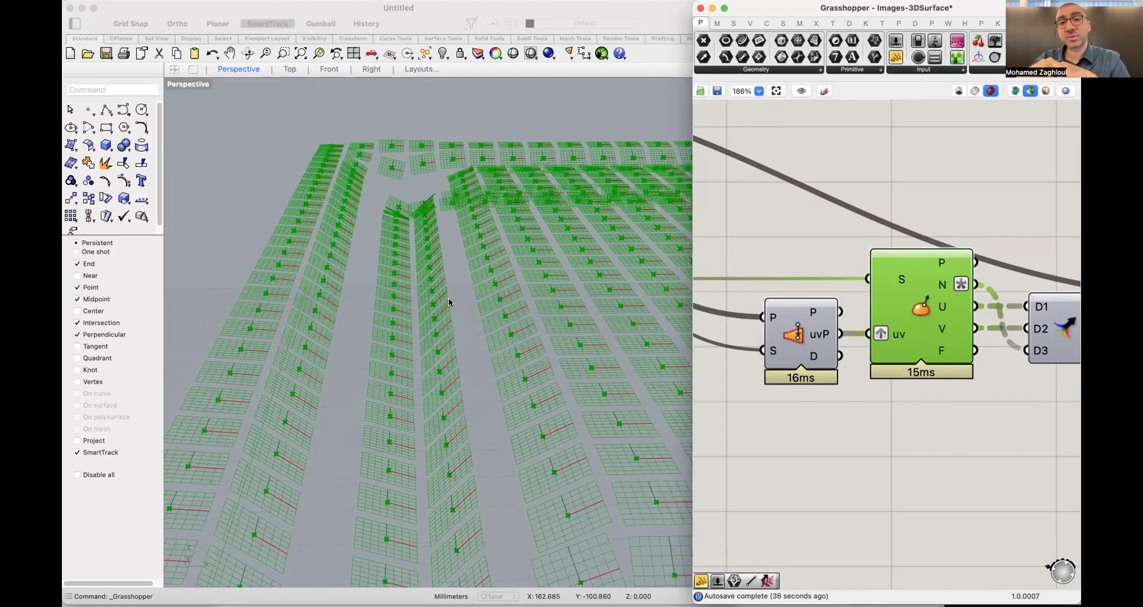
pyautogui.moveTo(408, 298); pyautogui.dragTo(387, 400)
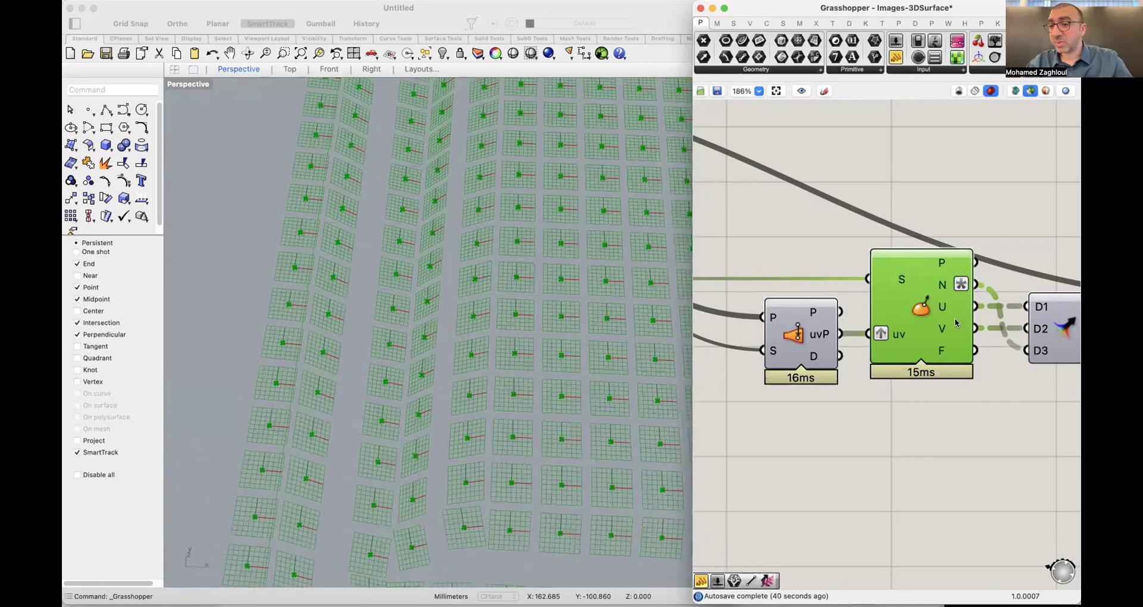
# Review how the N, U and V vectors are merged and averaged, comparing them with the frames in the model.
pyautogui.hscroll(5, 932, 349)
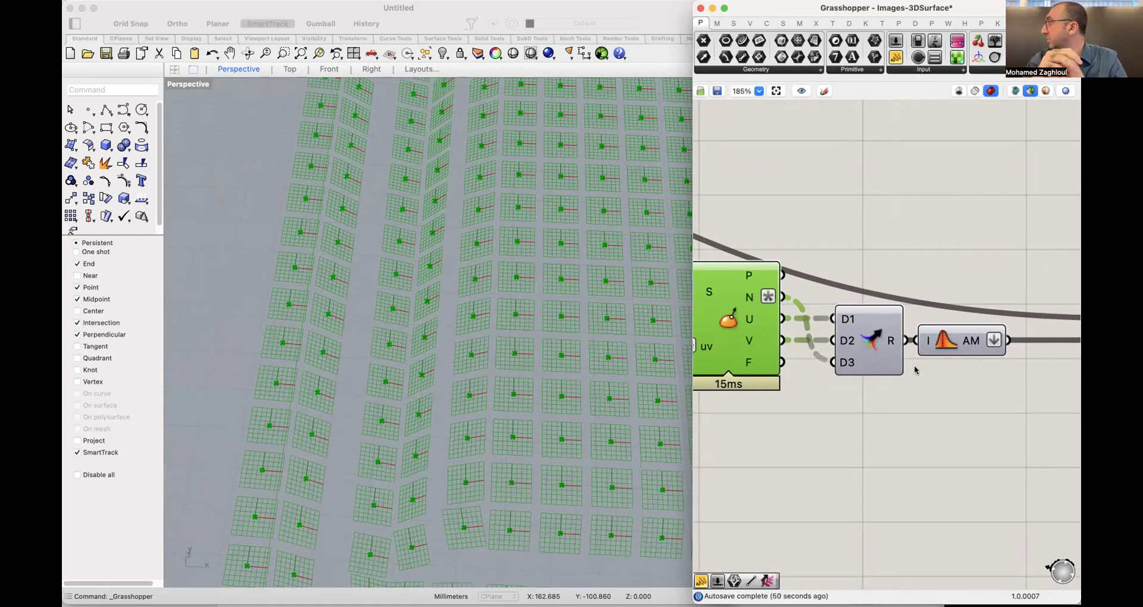
pyautogui.scroll(-10, 569, 284)
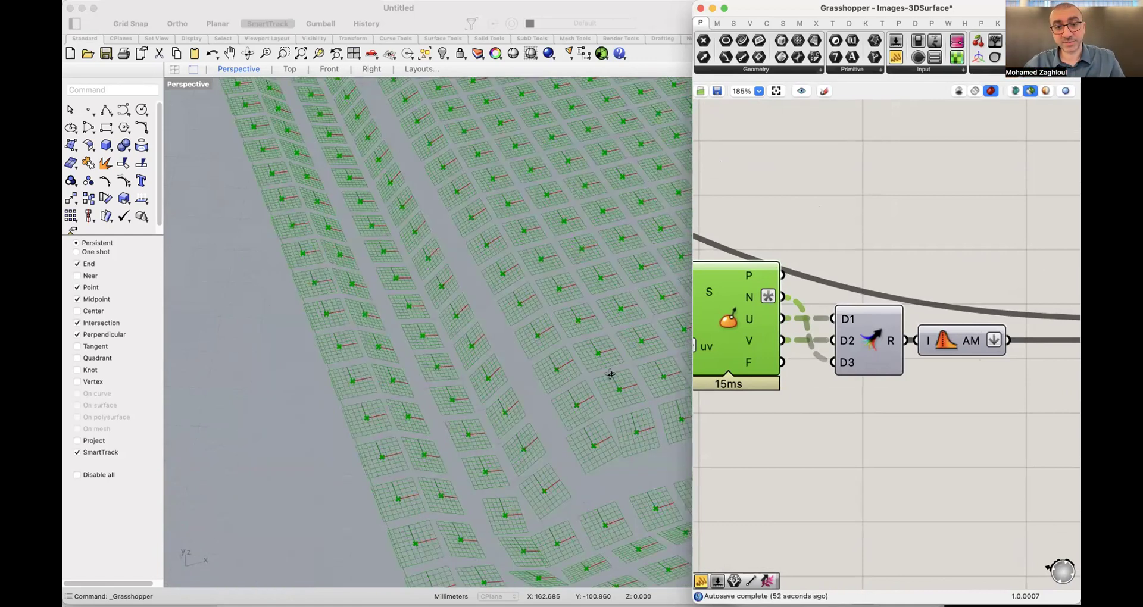
pyautogui.scroll(5, 570, 284)
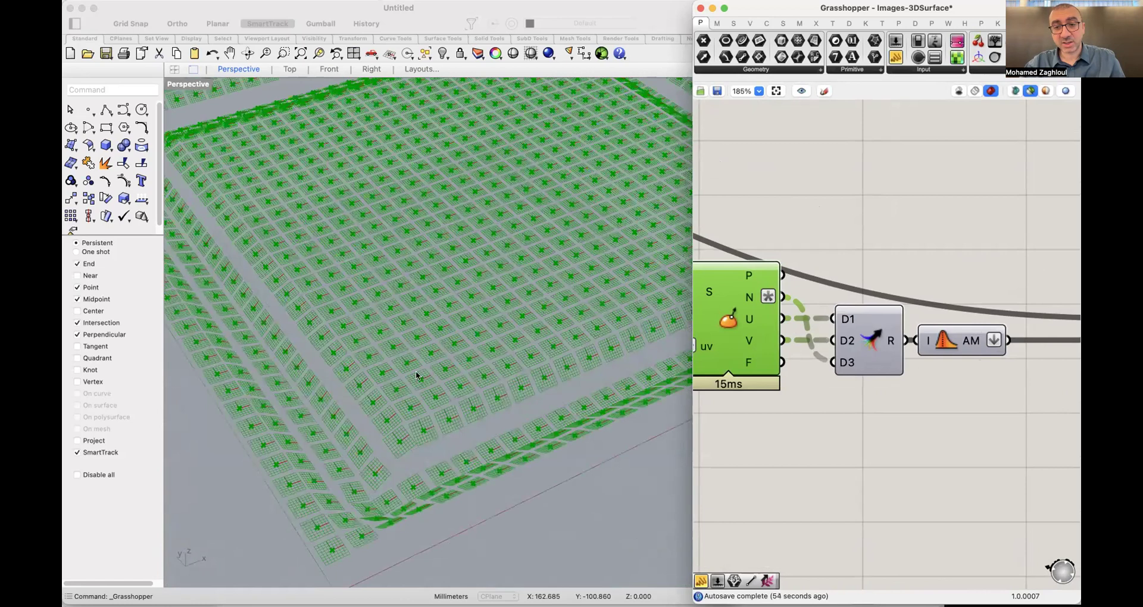
pyautogui.scroll(-5, 845, 261)
# Add a number slider with the value 11 and connect it to the line component's length input.
pyautogui.click(984, 331)
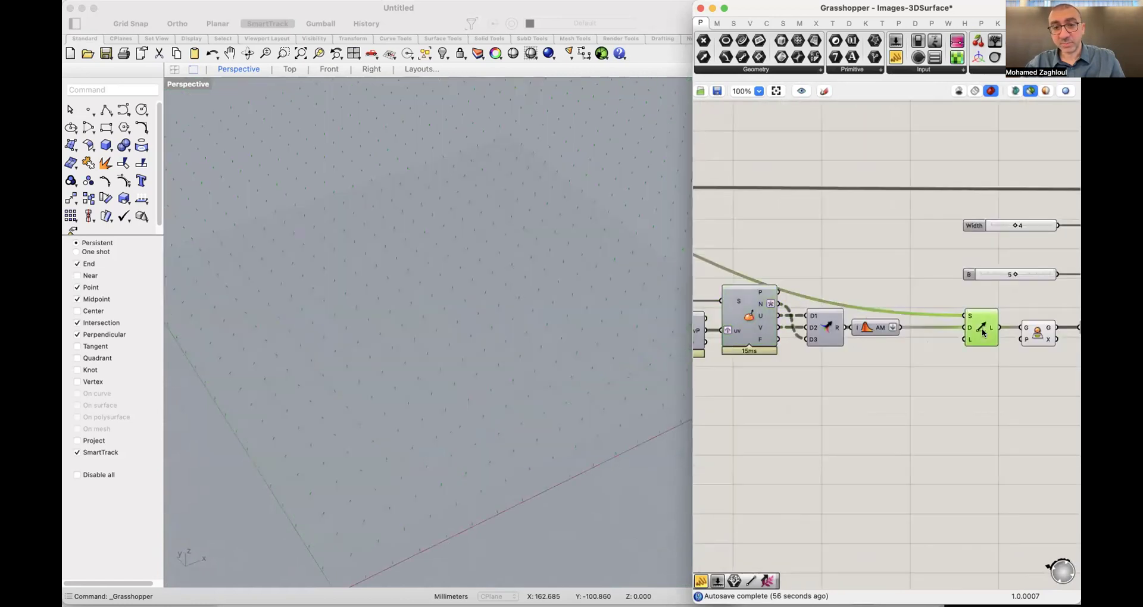
pyautogui.doubleClick(917, 375)
pyautogui.write('11')
pyautogui.press('Return')
pyautogui.moveTo(964, 339); pyautogui.dragTo(962, 380)
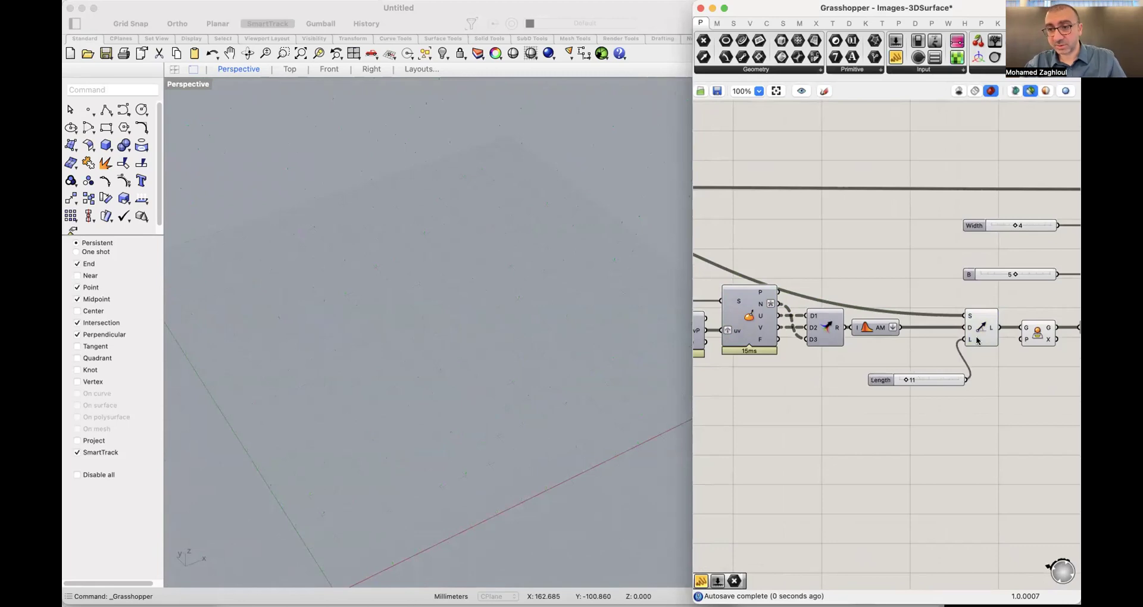
# Preview the lines along the averaged directions, and select the vector display component to show its arrows.
pyautogui.click(980, 331)
pyautogui.moveTo(544, 367); pyautogui.dragTo(542, 336)
pyautogui.hscroll(5, 897, 388)
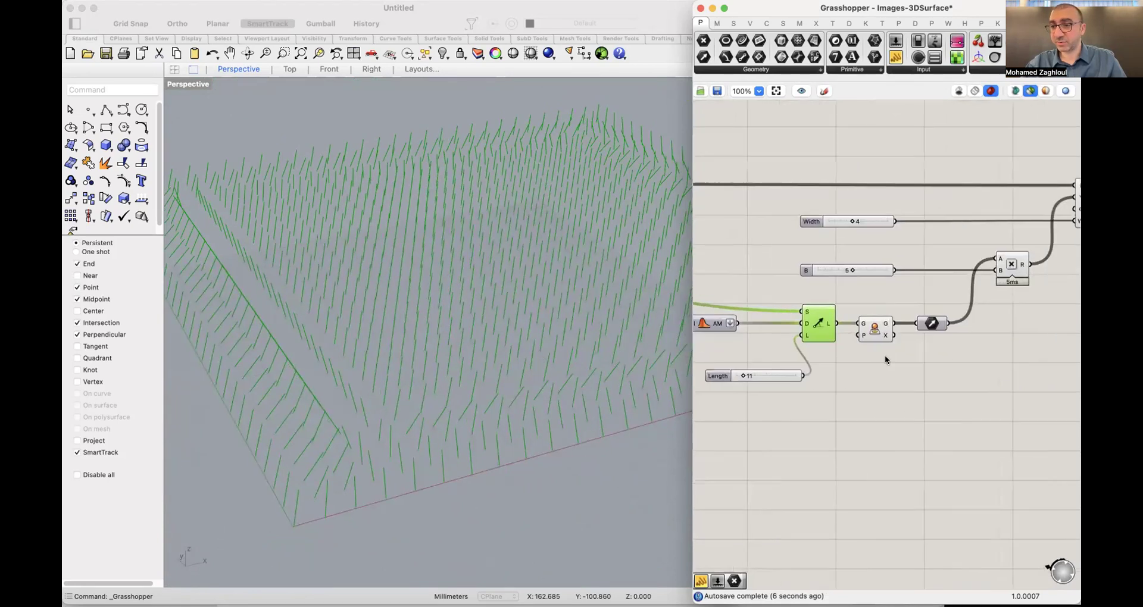
pyautogui.moveTo(1003, 298); pyautogui.dragTo(843, 370)
pyautogui.click(928, 264)
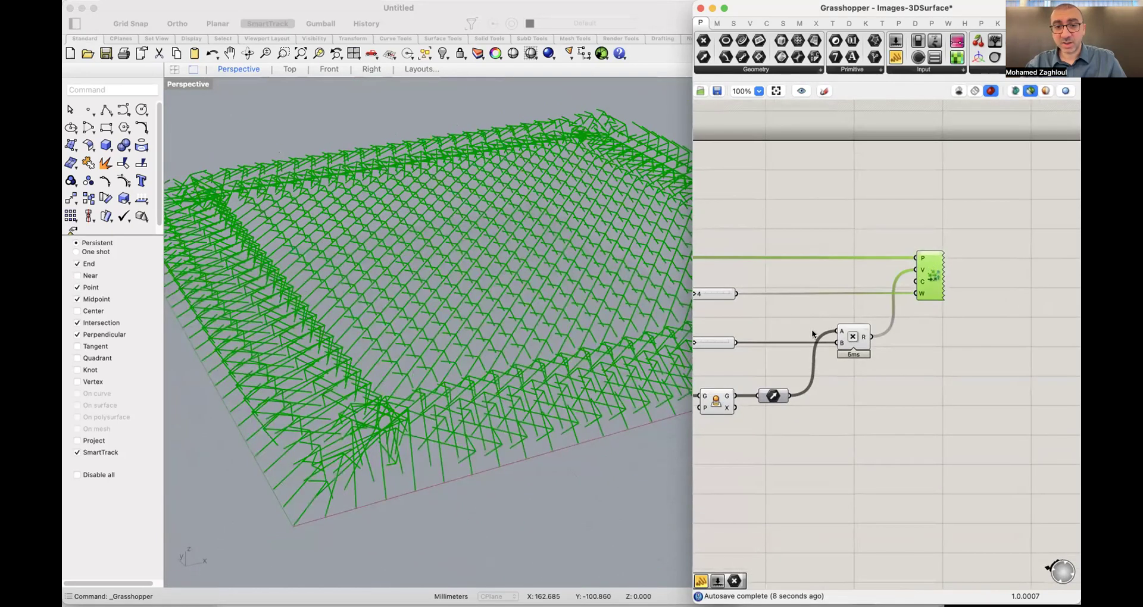
# Set the line component's Length slider to 5 and inspect the direction arrows in the Top view.
pyautogui.hscroll(-8, 821, 377)
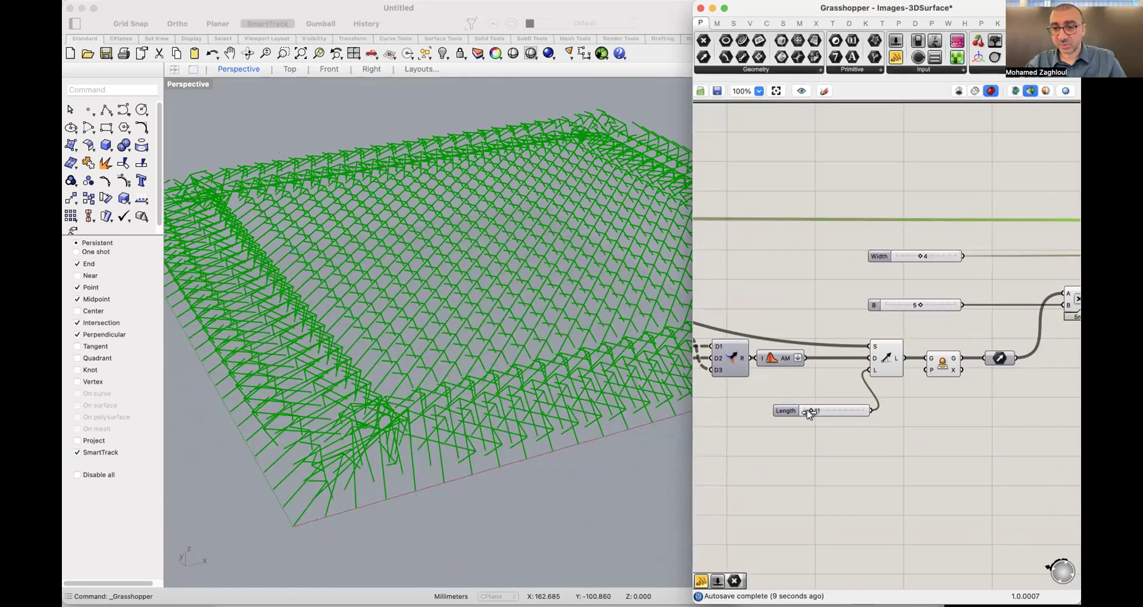
pyautogui.scroll(2, 808, 414)
pyautogui.scroll(5, 810, 413)
pyautogui.moveTo(820, 411); pyautogui.dragTo(802, 411)
pyautogui.click(290, 69)
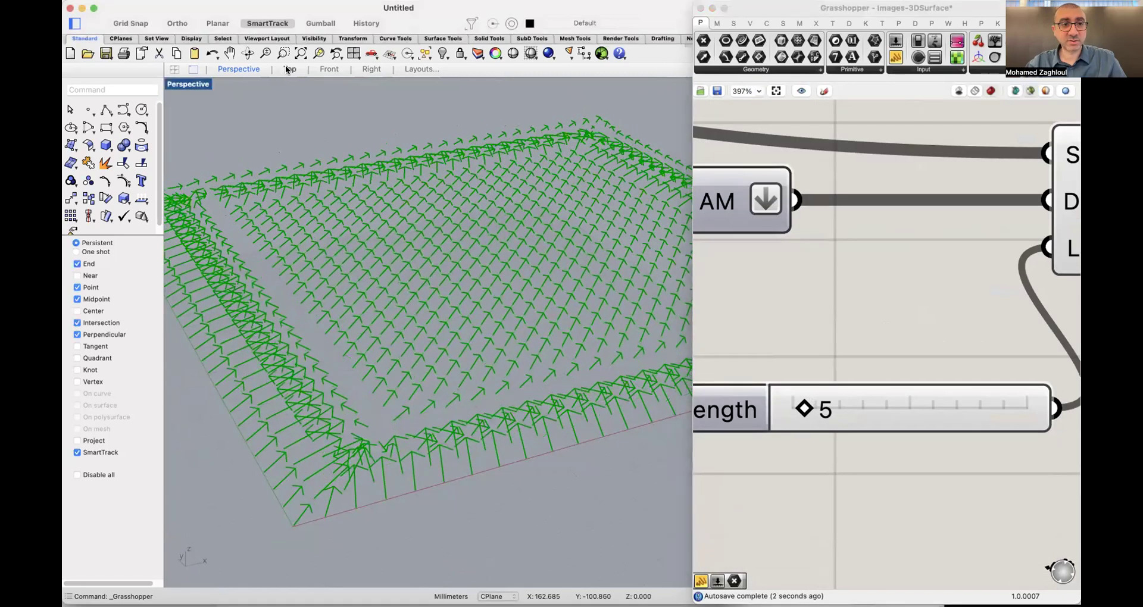
pyautogui.scroll(6, 355, 278)
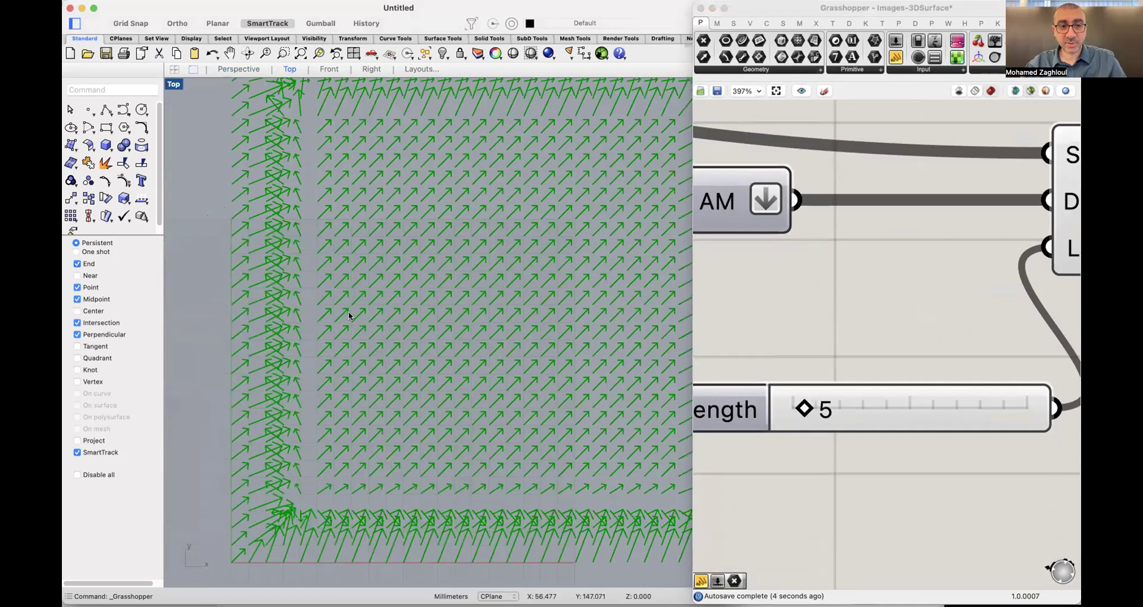
# Disconnect the slider from the line component's length input and turn on the shaded preview of the surface.
pyautogui.moveTo(970, 307); pyautogui.dragTo(864, 312)
pyautogui.moveTo(948, 254); pyautogui.dragTo(949, 407)
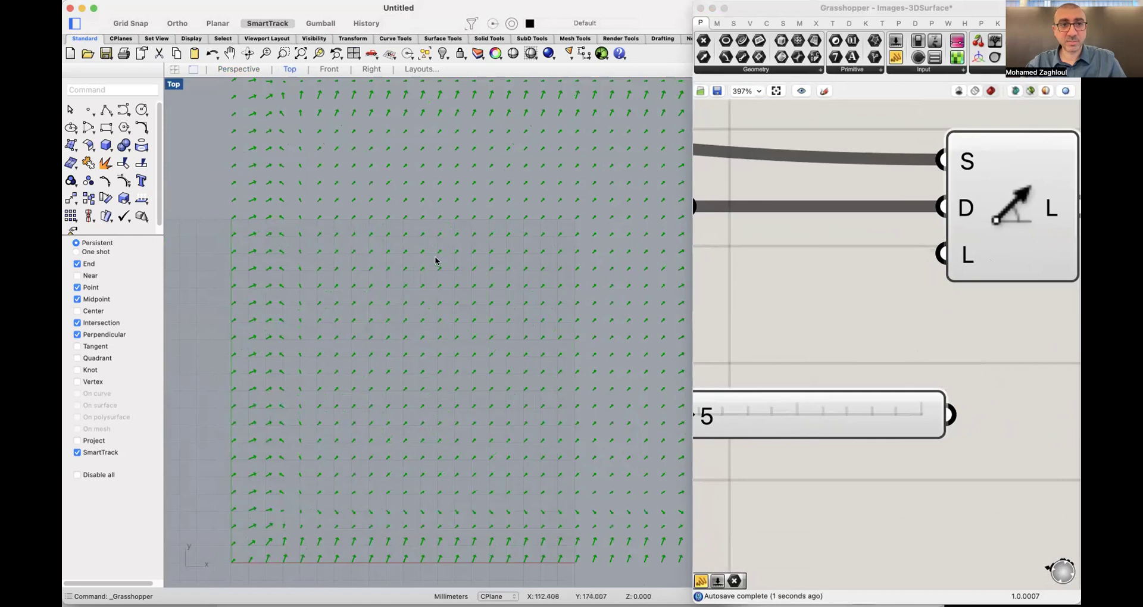
pyautogui.scroll(-5, 963, 324)
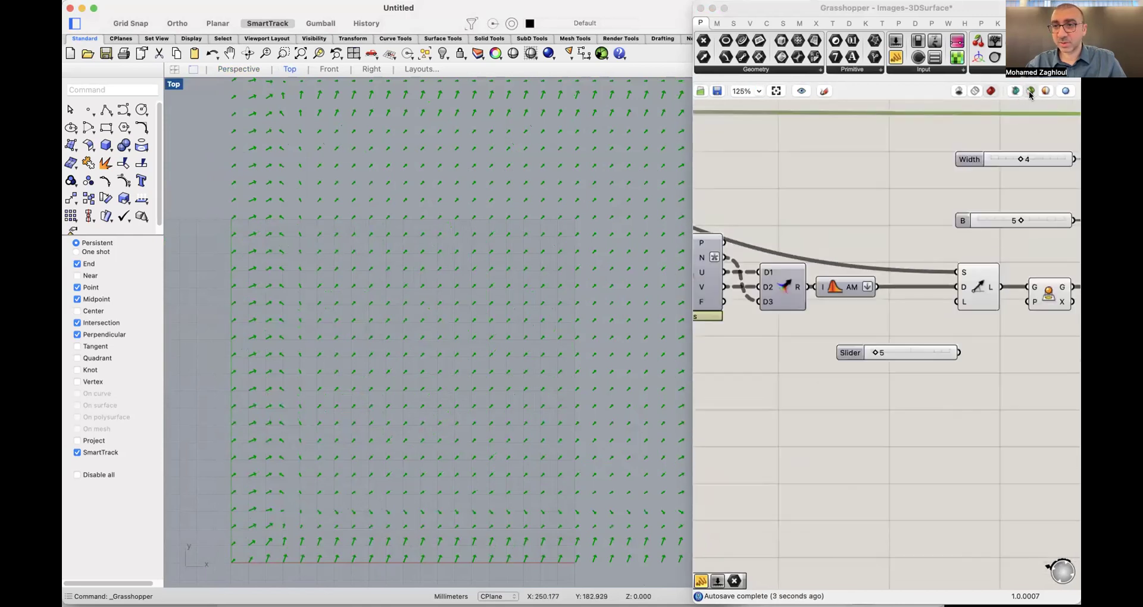
pyautogui.click(991, 90)
# Set the X coordinate slider of the grid's base point to -137.0 and inspect the sampled surface with its arrows.
pyautogui.hscroll(3, 1010, 352)
pyautogui.scroll(-5, 850, 339)
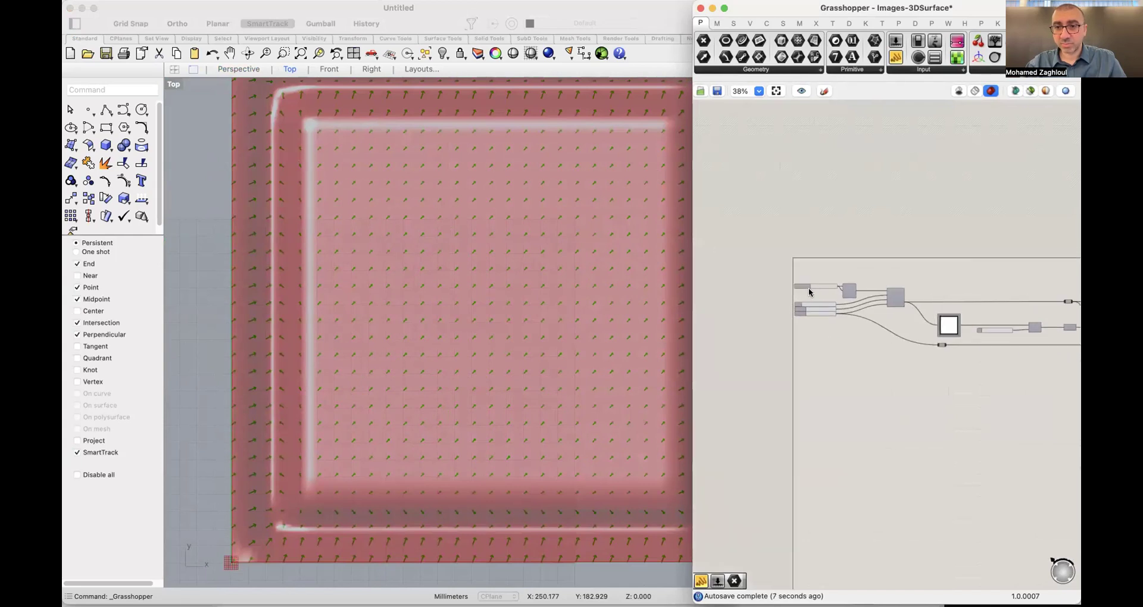
pyautogui.scroll(5, 810, 287)
pyautogui.moveTo(903, 263); pyautogui.dragTo(870, 260)
pyautogui.scroll(-4, 508, 191)
pyautogui.scroll(-2, 485, 294)
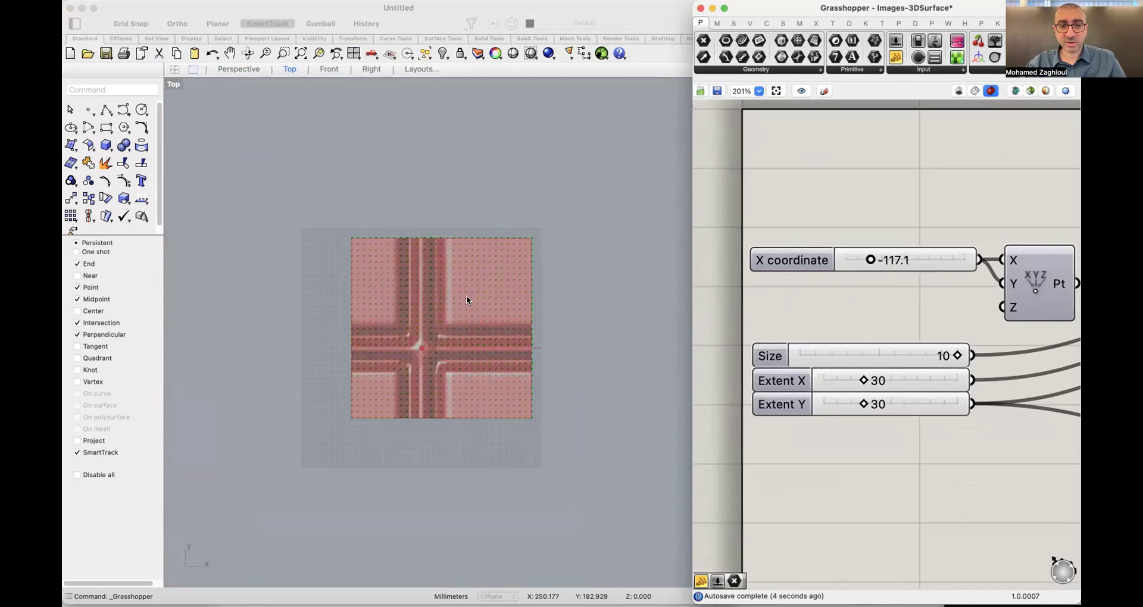
pyautogui.scroll(6, 466, 296)
pyautogui.moveTo(863, 261); pyautogui.dragTo(855, 261)
pyautogui.moveTo(466, 280); pyautogui.dragTo(494, 288)
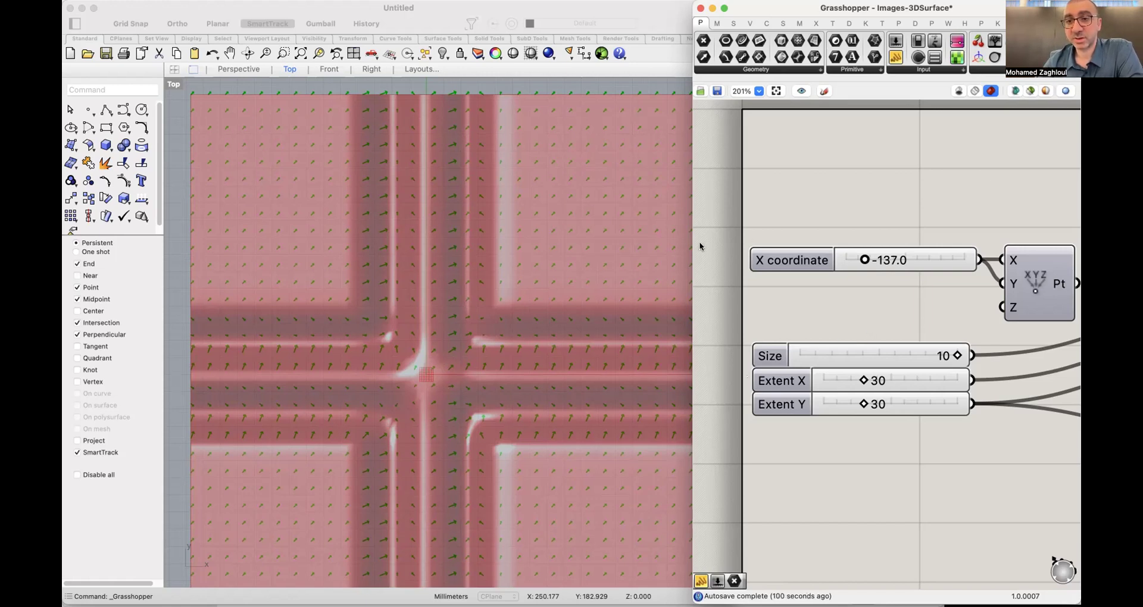
pyautogui.hscroll(3, 768, 220)
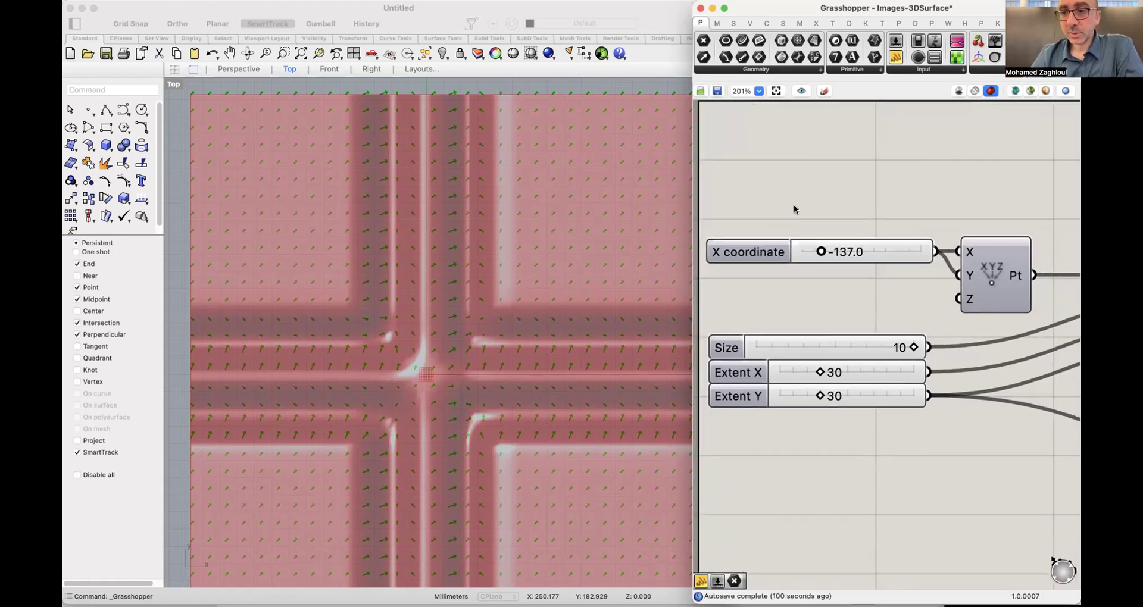
pyautogui.scroll(-3, 812, 316)
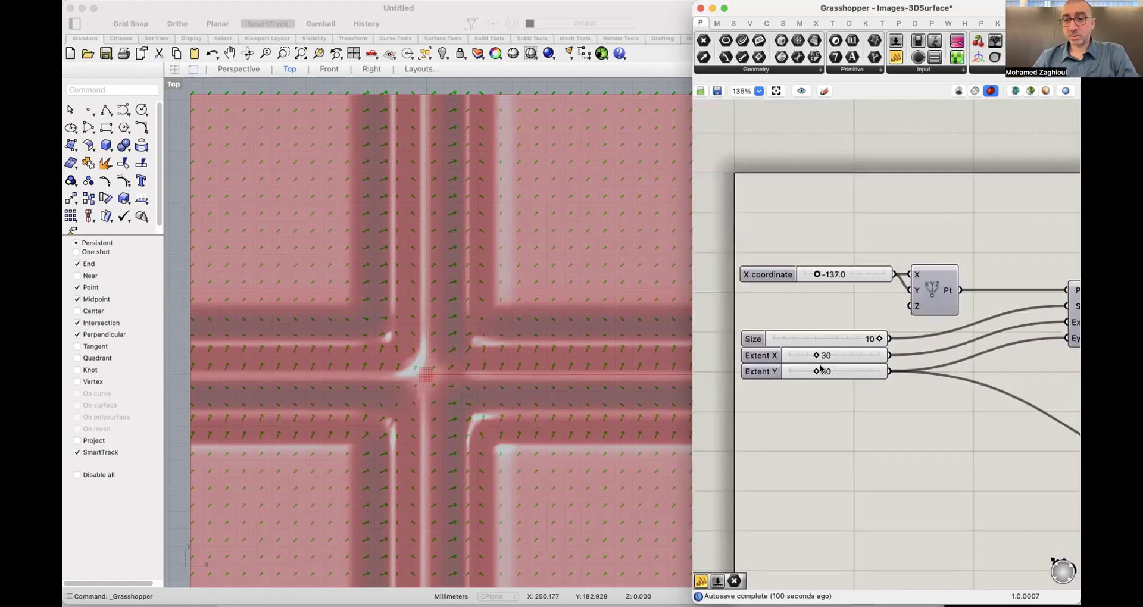
pyautogui.moveTo(846, 260); pyautogui.dragTo(834, 262)
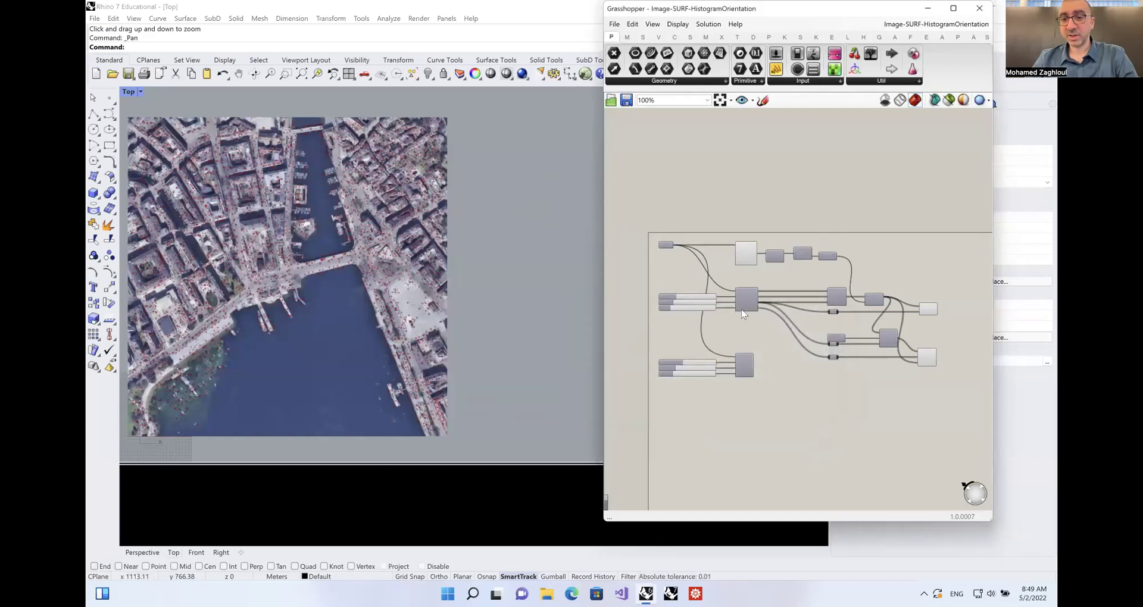
# Examine the Speeded Up Robust Feature Points component with its inputs and outputs in the Image-SURF-HistogramOrientation definition.
pyautogui.scroll(10, 740, 310)
pyautogui.scroll(-10, 740, 310)
pyautogui.scroll(5, 773, 273)
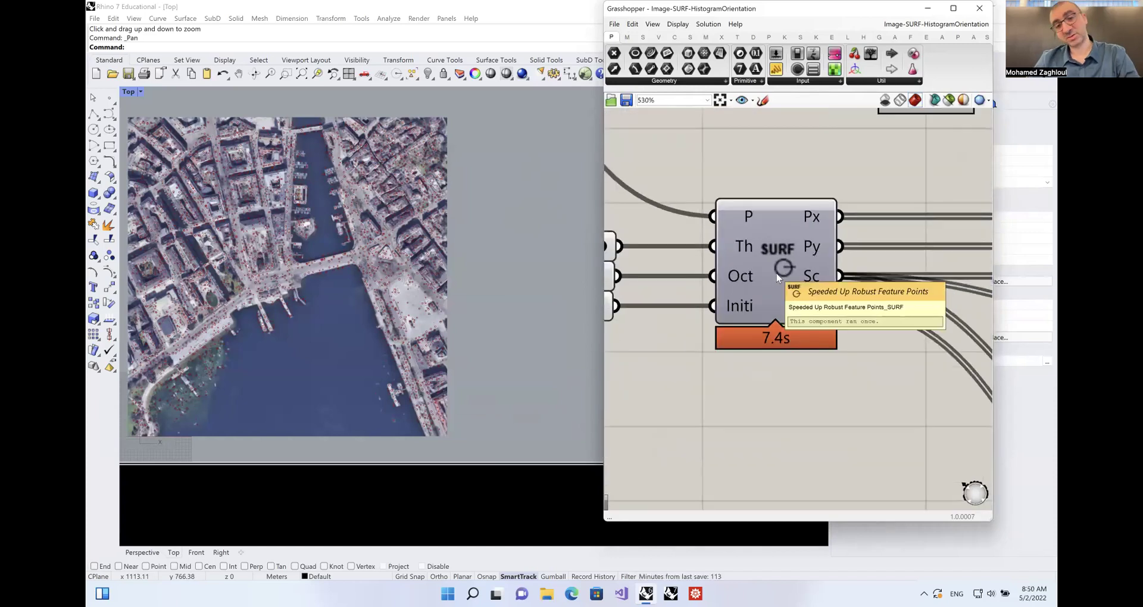
pyautogui.moveTo(745, 256); pyautogui.dragTo(757, 216)
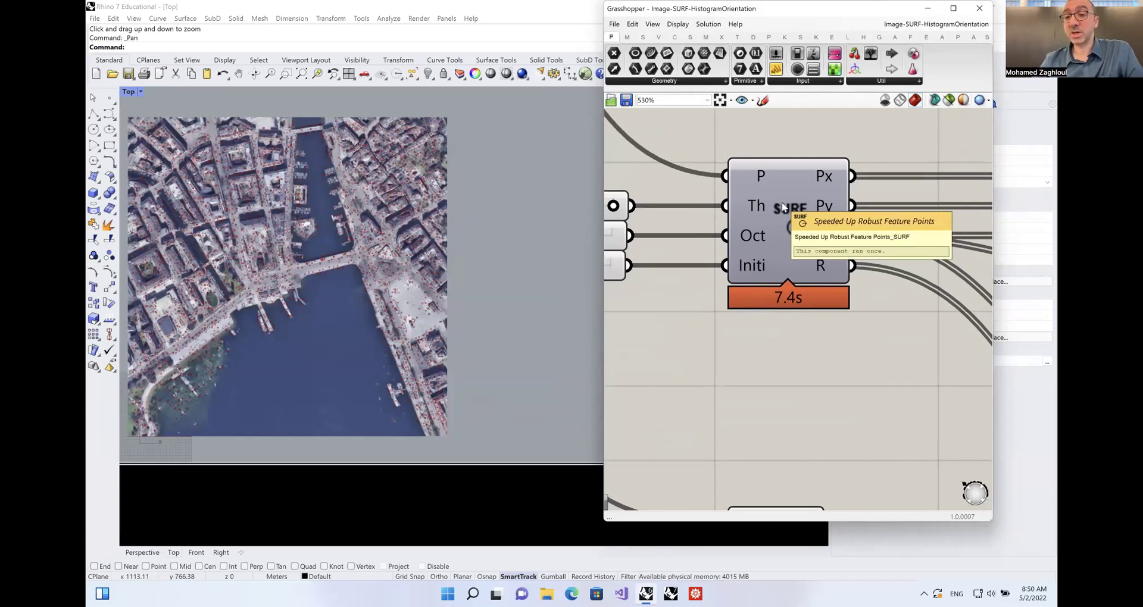
pyautogui.scroll(-2, 805, 271)
pyautogui.scroll(-3, 804, 271)
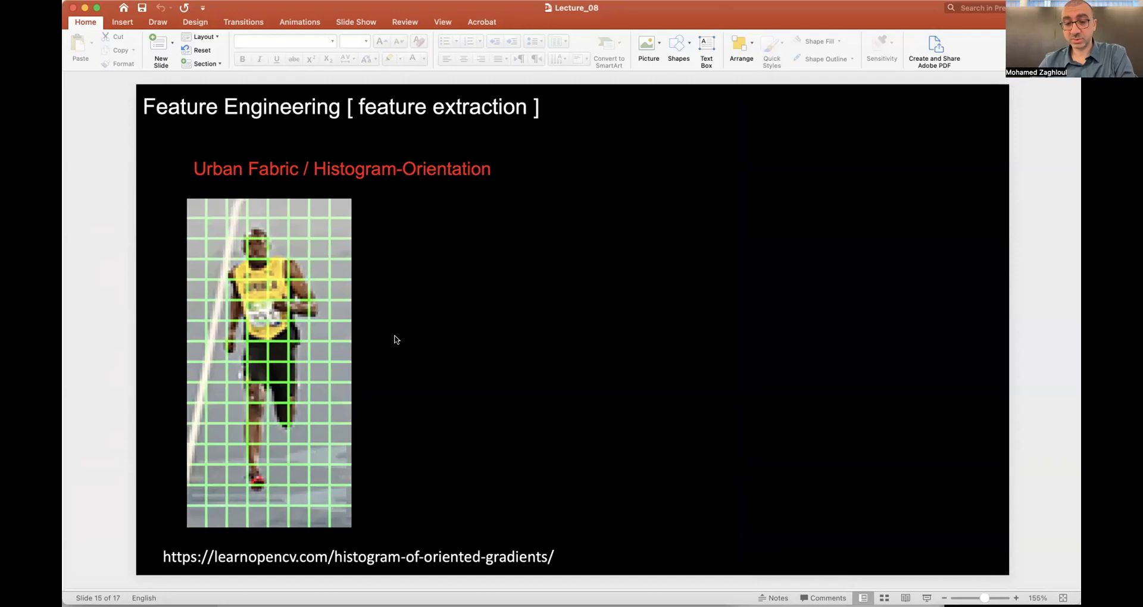
# Go back through the Lecture_08 slides in PowerPoint to the gradient orientation example and show the Urban Fabric / KeyPoints slide.
pyautogui.press('pageup')
pyautogui.press('pageup')
pyautogui.press('pageup')
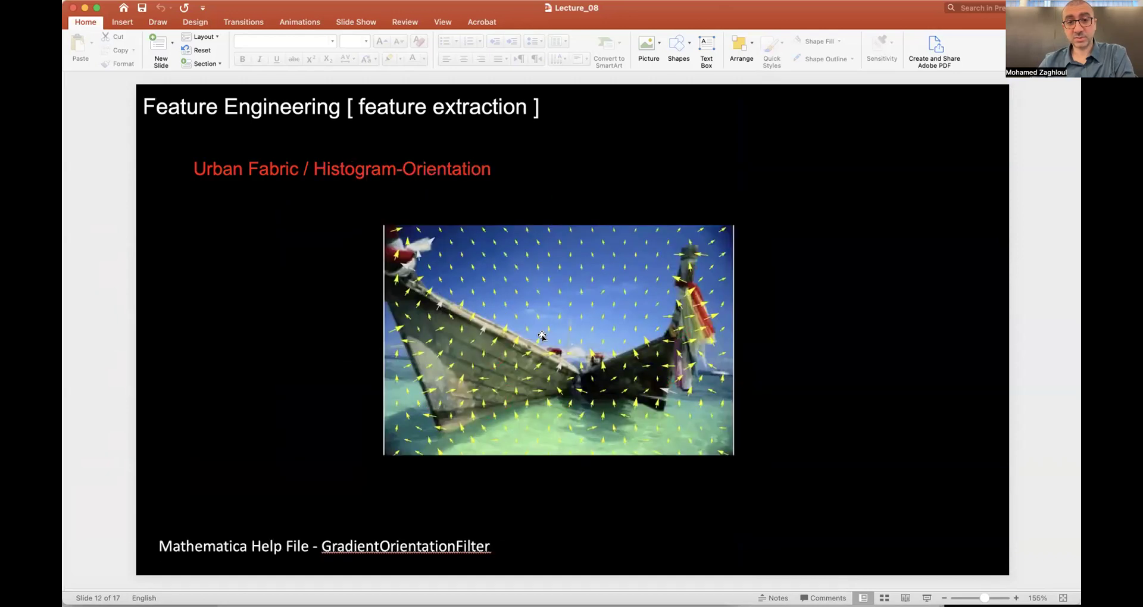
pyautogui.press('pagedown')
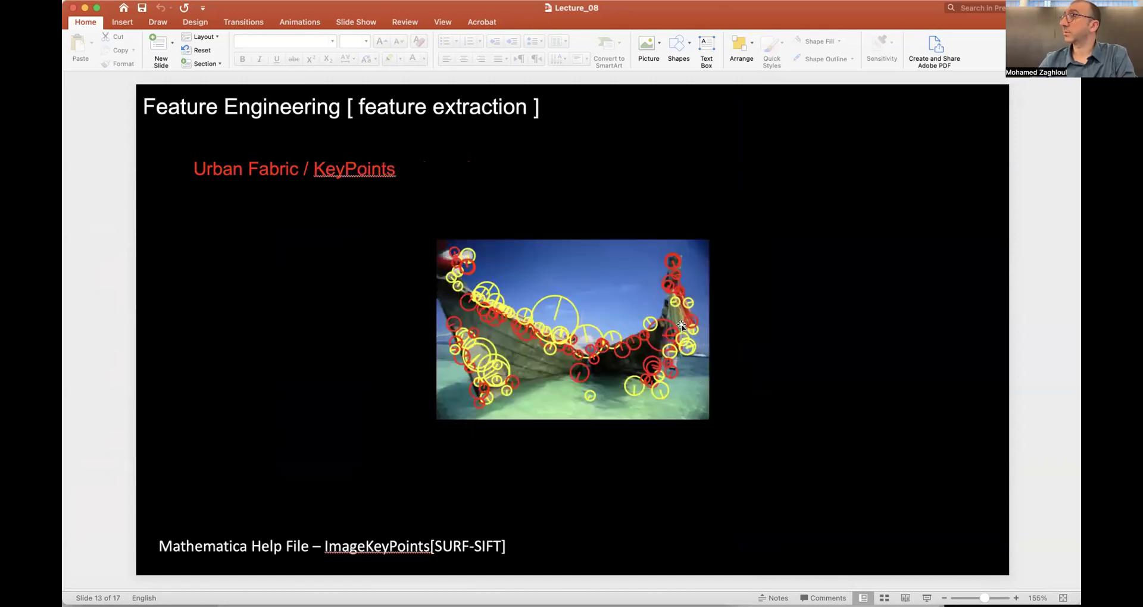
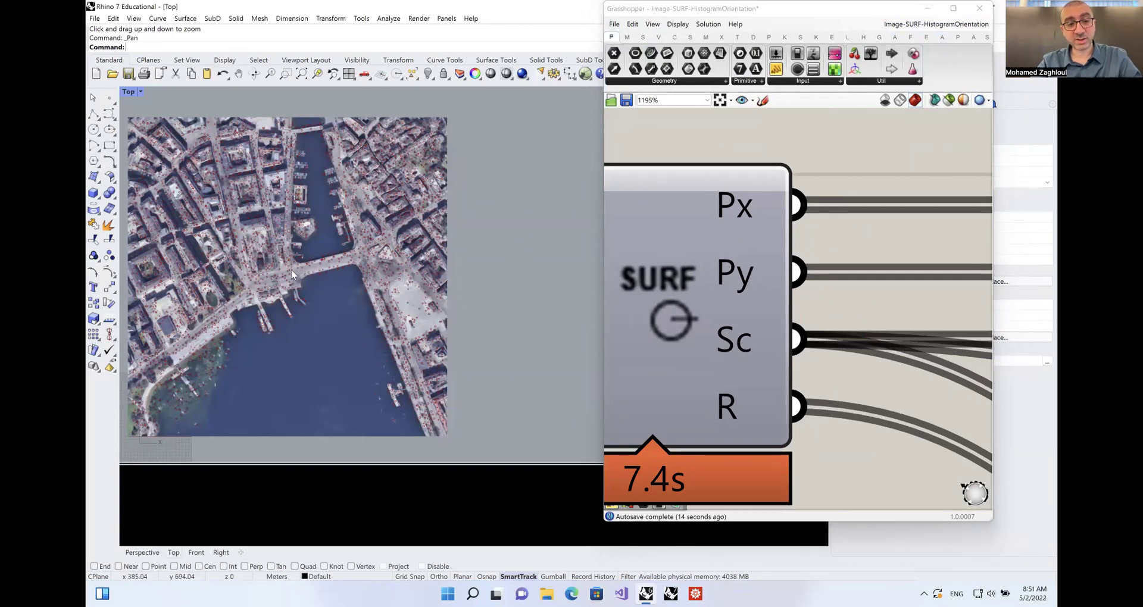
# Restore the four-viewport layout in Rhino from the maximized Top view of the aerial city image.
pyautogui.click(270, 76)
pyautogui.click(292, 143)
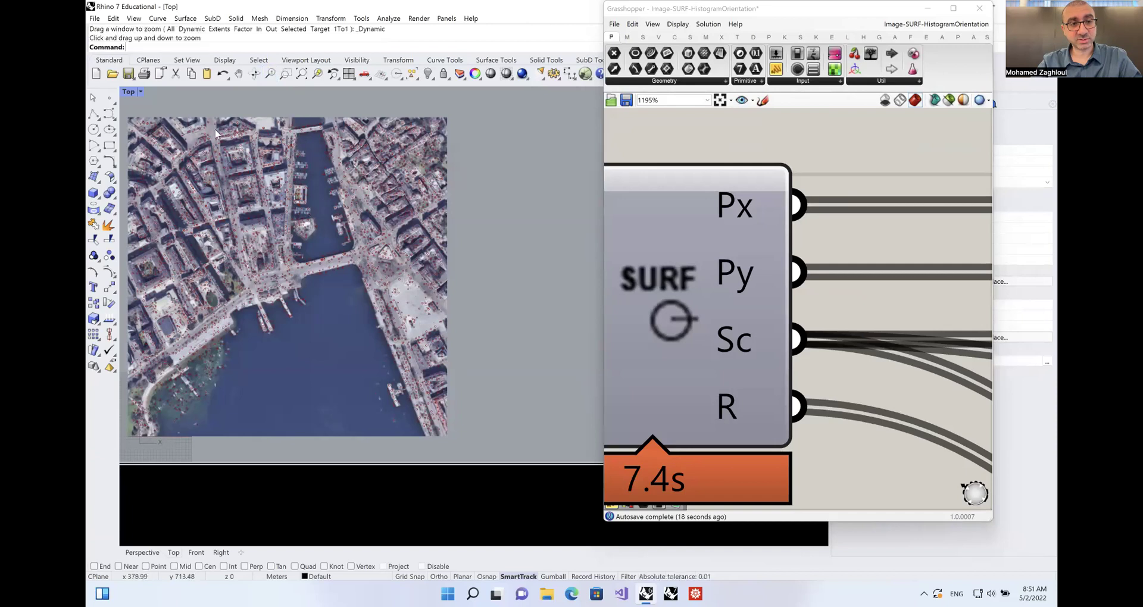
pyautogui.doubleClick(129, 93)
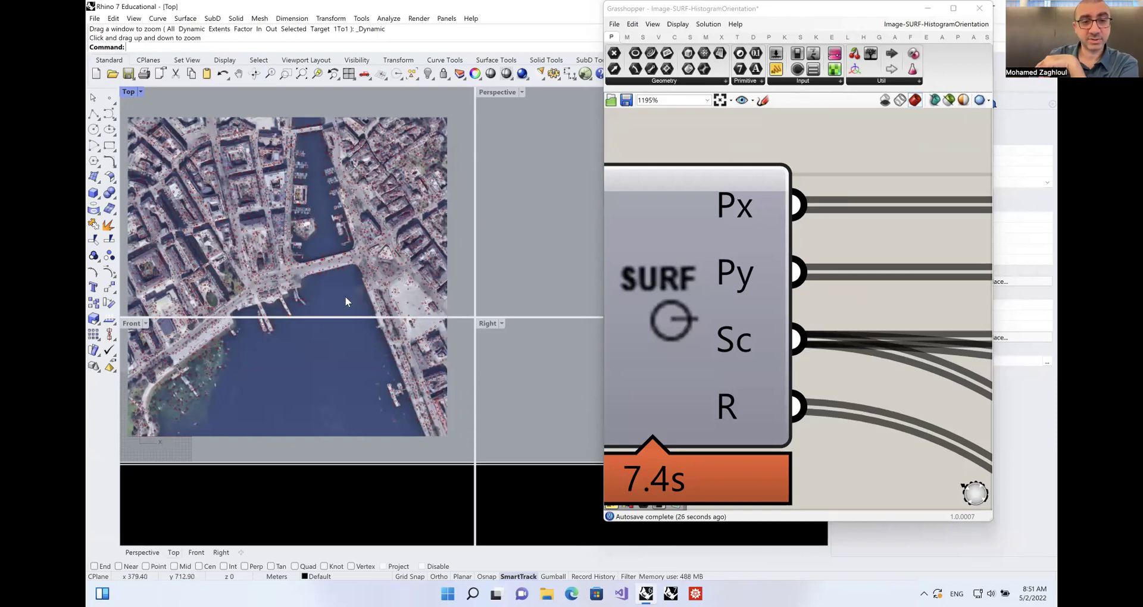
# Examine the SURF component and the image histogram component below it with their inputs and outputs.
pyautogui.scroll(6, 773, 173)
pyautogui.scroll(-15, 773, 173)
pyautogui.scroll(7, 769, 185)
pyautogui.scroll(-2, 769, 189)
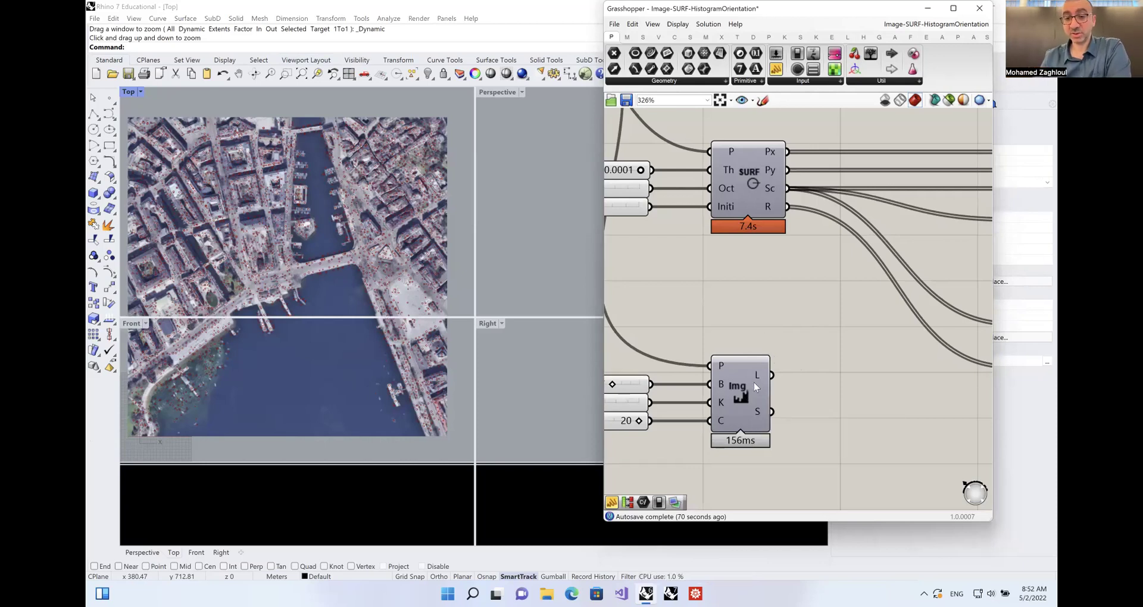
pyautogui.moveTo(759, 370)
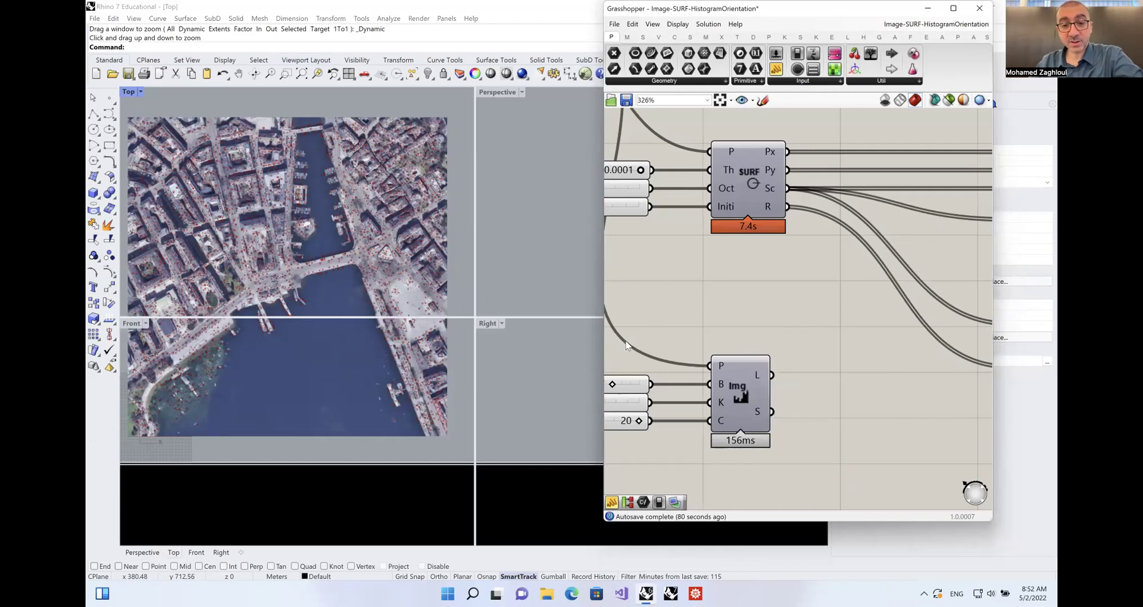
pyautogui.click(466, 260)
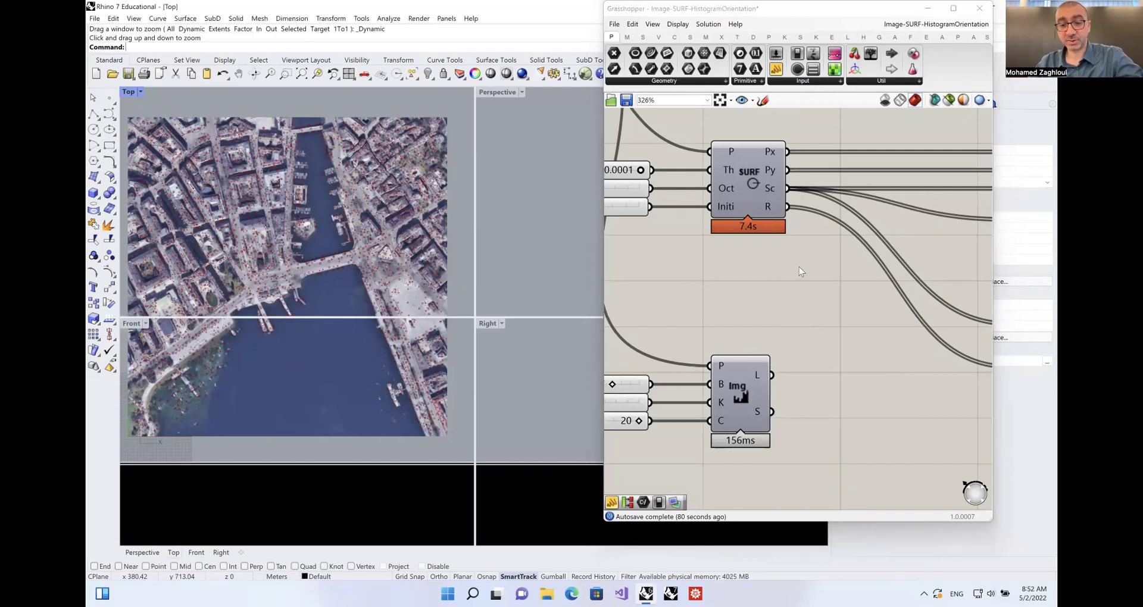
# Go past the Histogram-Orientation slide to the Images-3DSurface definition and agree to keep using Rhino 7 on this computer.
pyautogui.press('super+Tab')
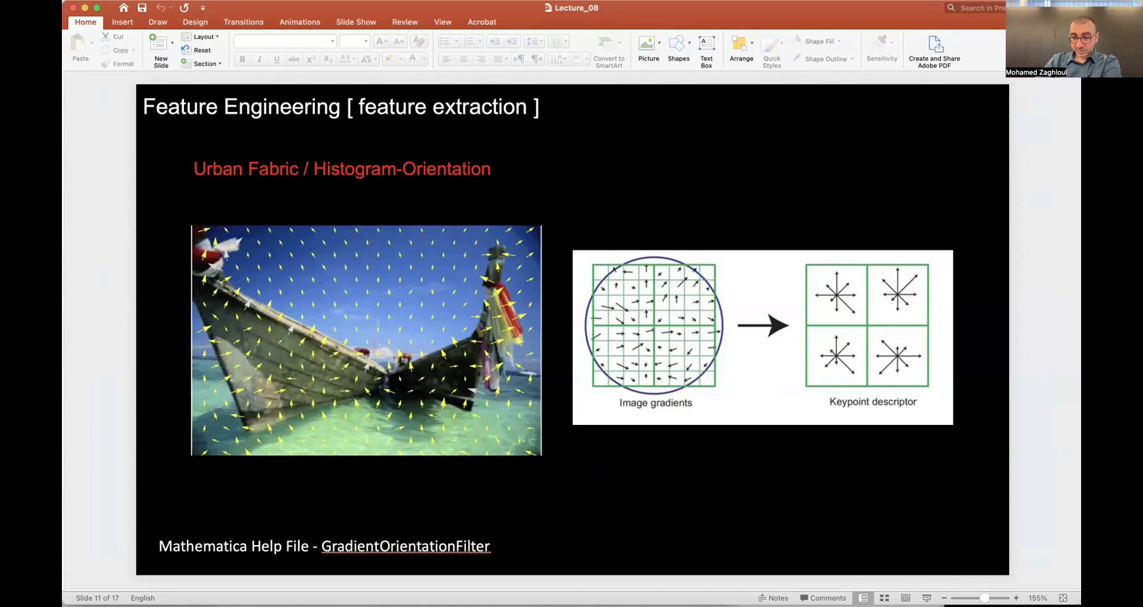
pyautogui.press('super+Tab')
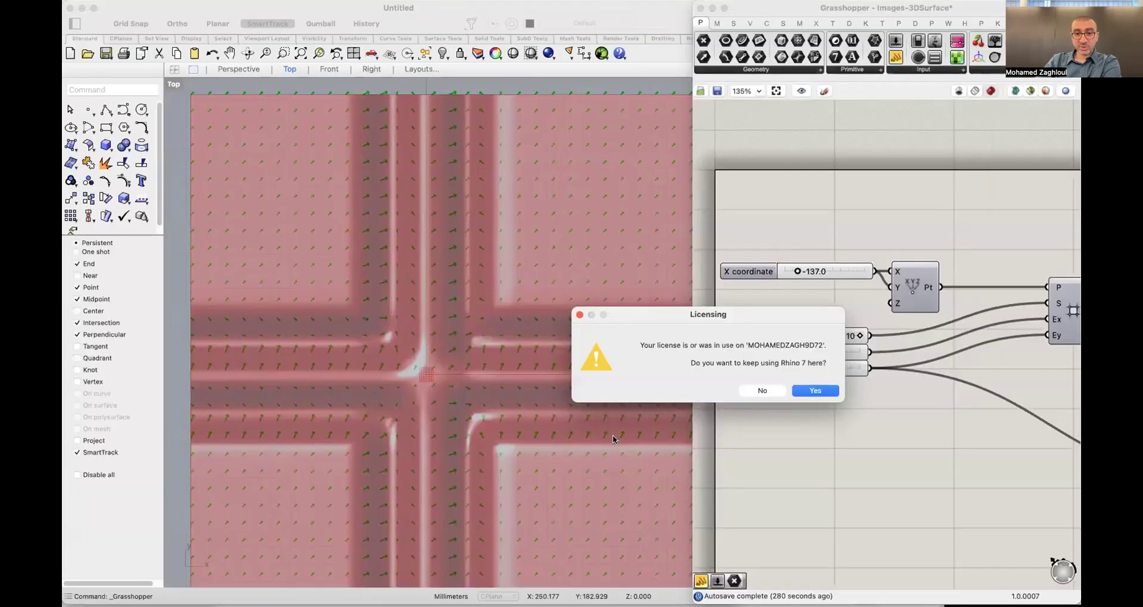
pyautogui.click(815, 391)
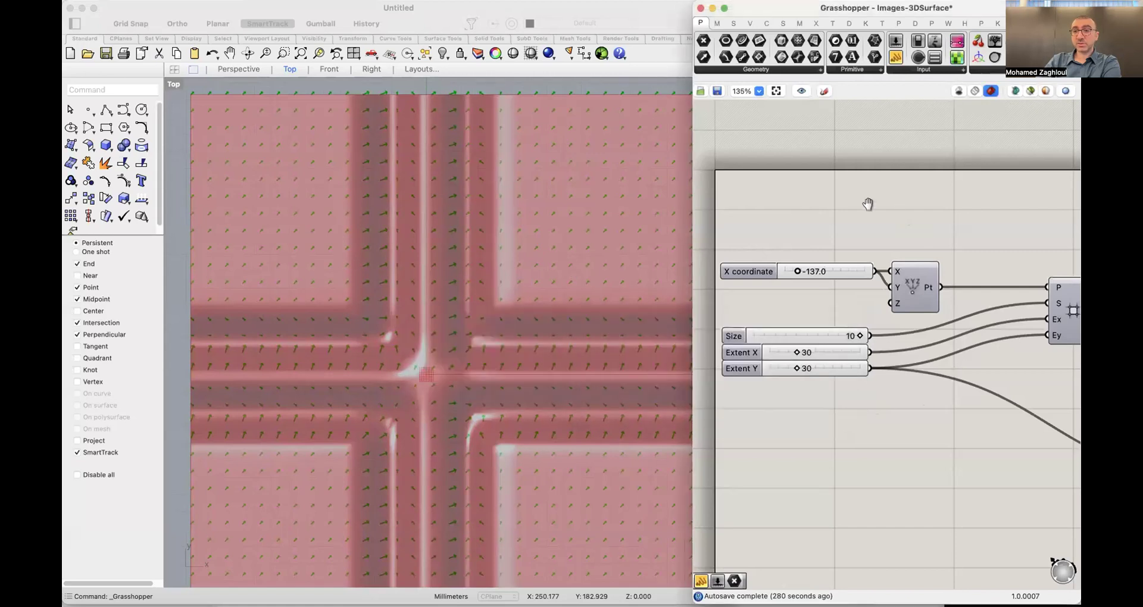
pyautogui.scroll(-5, 834, 227)
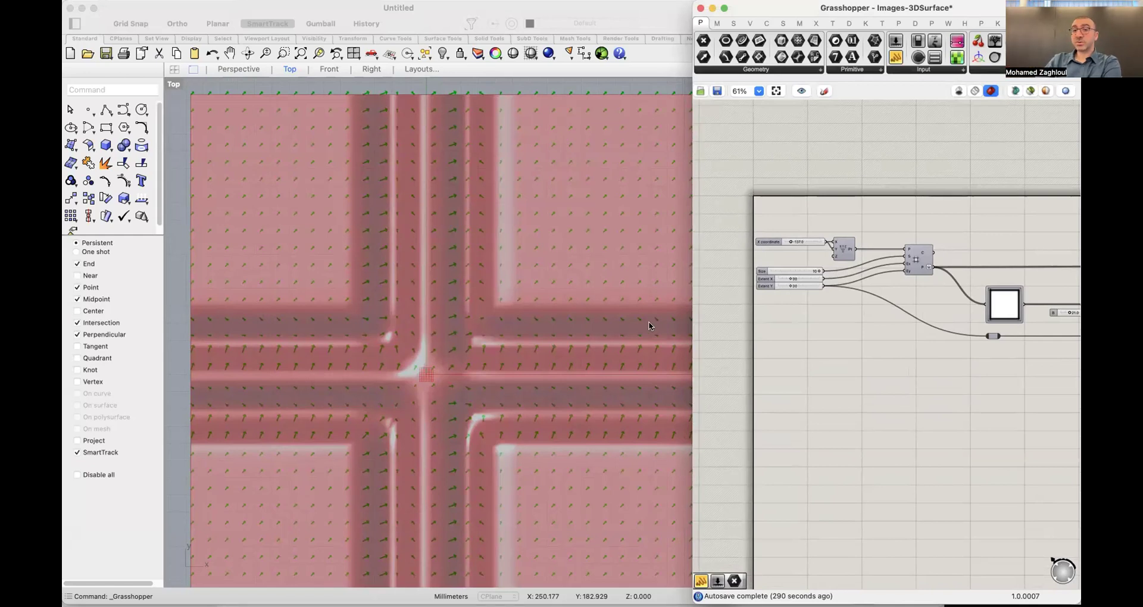
# Inspect the surface and its direction arrows from a low angle in the Perspective view, and the Image Sampler on the canvas.
pyautogui.click(240, 70)
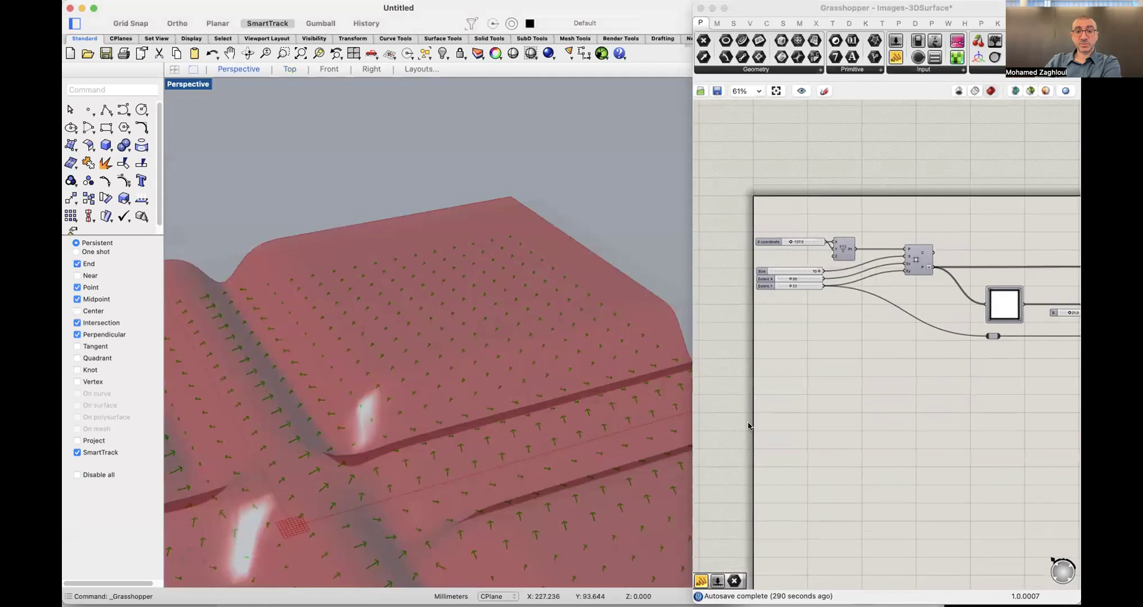
pyautogui.scroll(-10, 505, 409)
pyautogui.moveTo(505, 408)
pyautogui.mouseDown()
pyautogui.moveTo(436, 404)
pyautogui.moveTo(527, 449)
pyautogui.moveTo(386, 379)
pyautogui.moveTo(616, 353)
pyautogui.moveTo(583, 375)
pyautogui.mouseUp()
pyautogui.scroll(5, 436, 404)
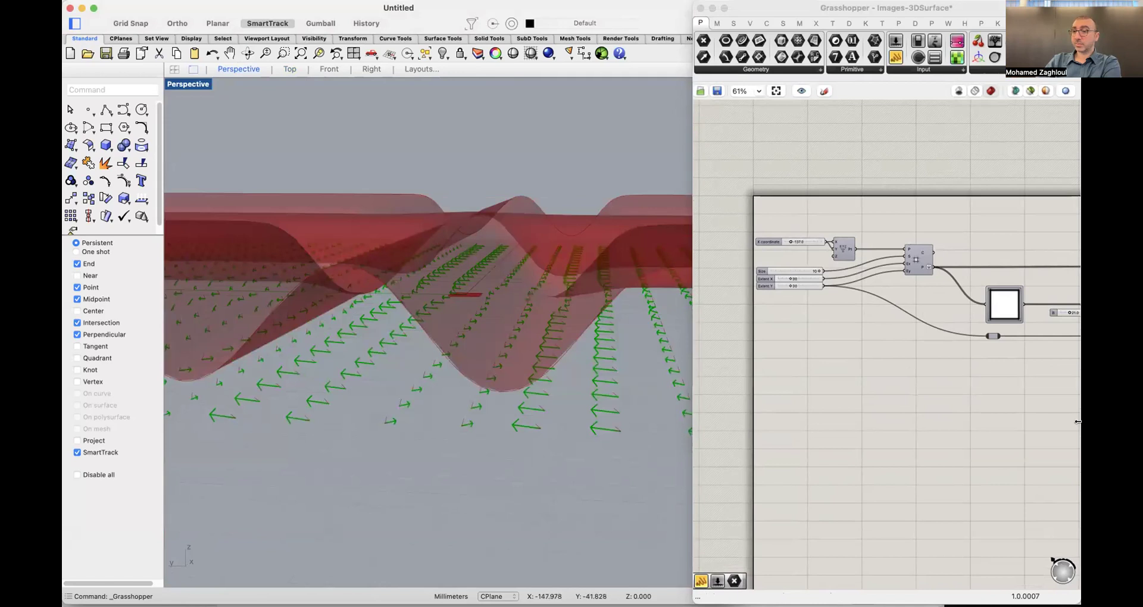
pyautogui.scroll(6, 920, 333)
pyautogui.scroll(3, 908, 319)
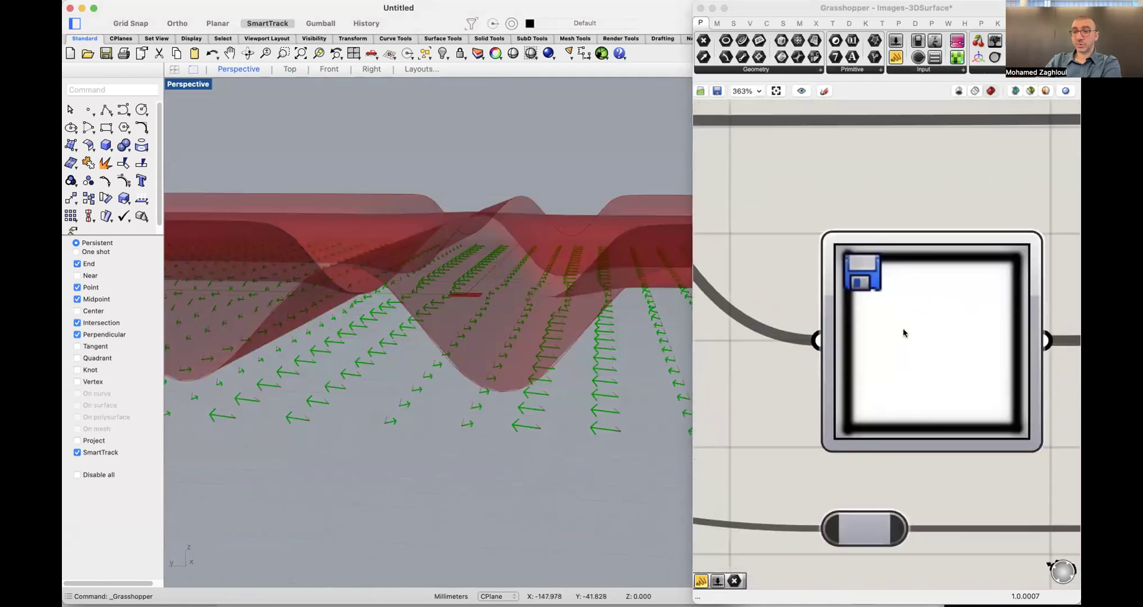
# Switch to the Histogram-ClosestMesh definition, inspect the histogram bar outlines in the Perspective view, and deselect the component that draws them.
pyautogui.click(732, 119)
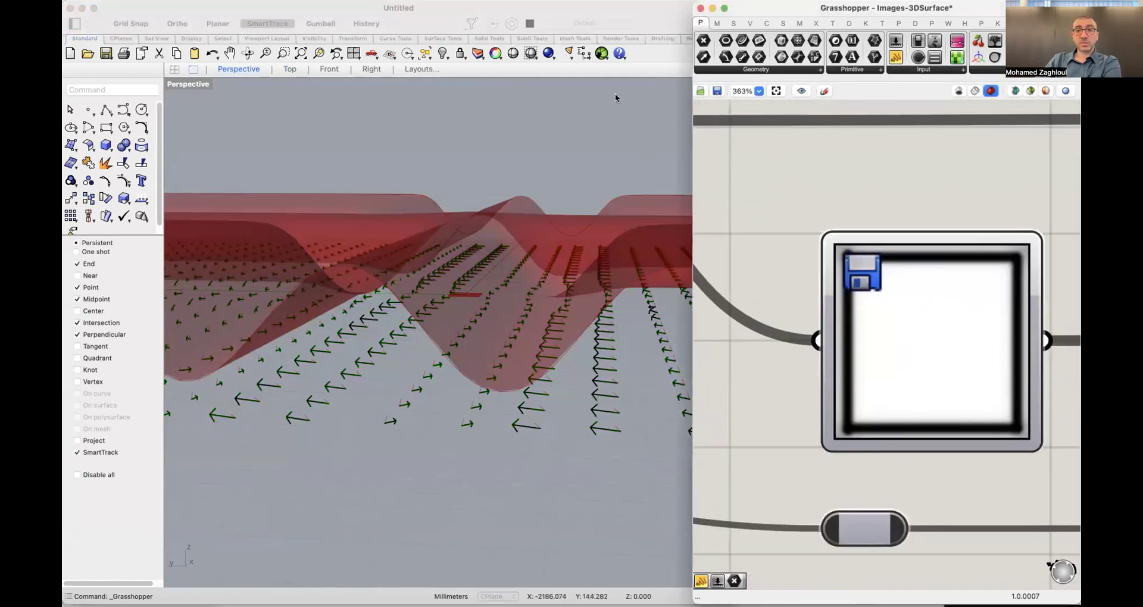
pyautogui.click(321, 1)
pyautogui.click(350, 164)
pyautogui.moveTo(405, 270); pyautogui.dragTo(349, 284)
pyautogui.scroll(-4, 381, 285)
pyautogui.scroll(10, 423, 204)
pyautogui.scroll(6, 272, 235)
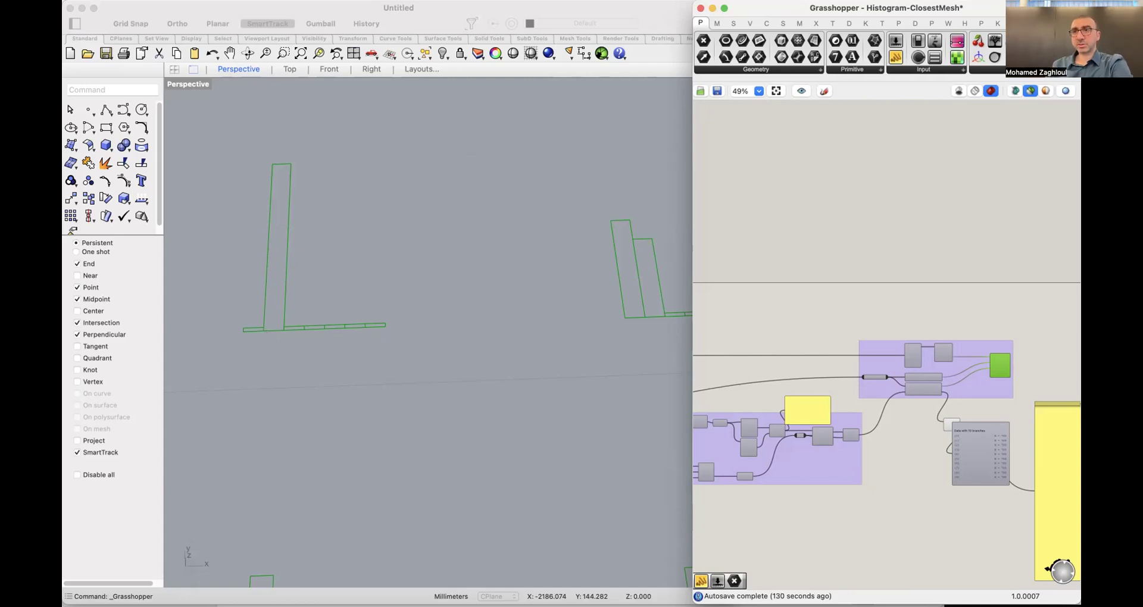
pyautogui.click(738, 222)
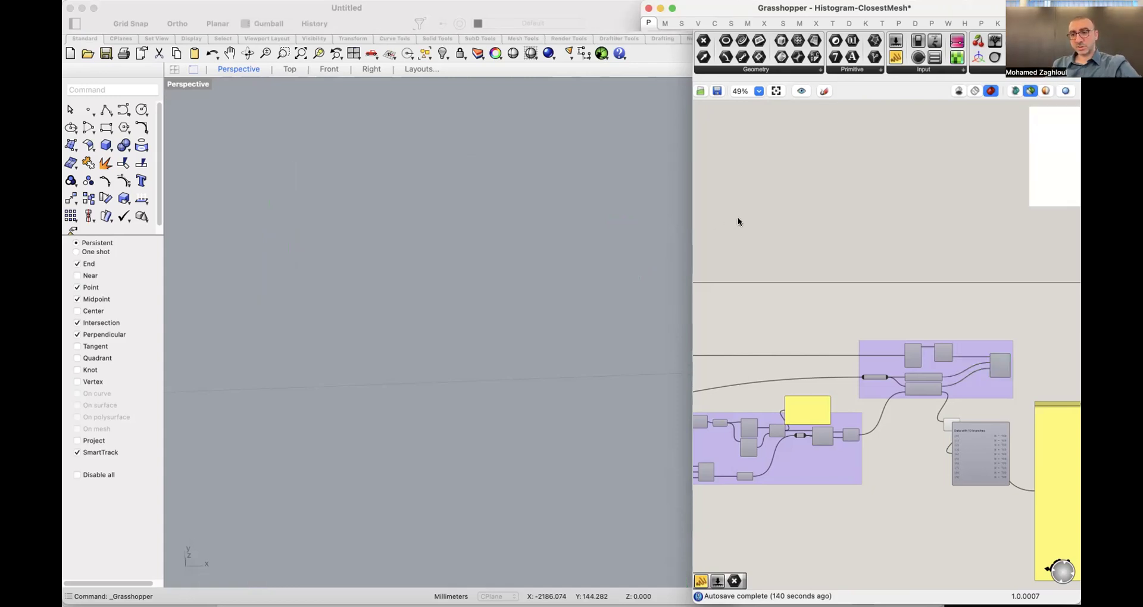